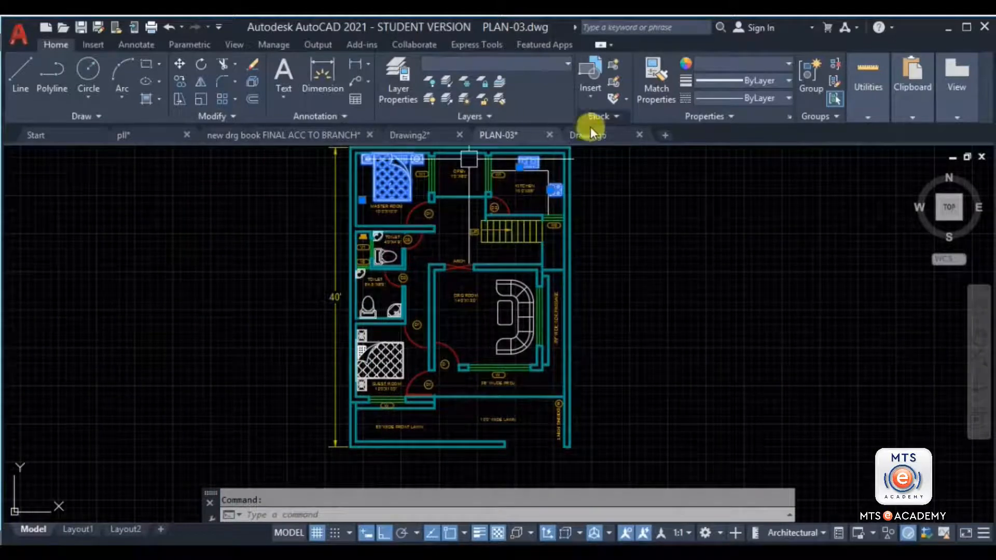
- Switch to Drawing6 and draw three overlapping rectangles stepping diagonally down to the right
click(606, 134)
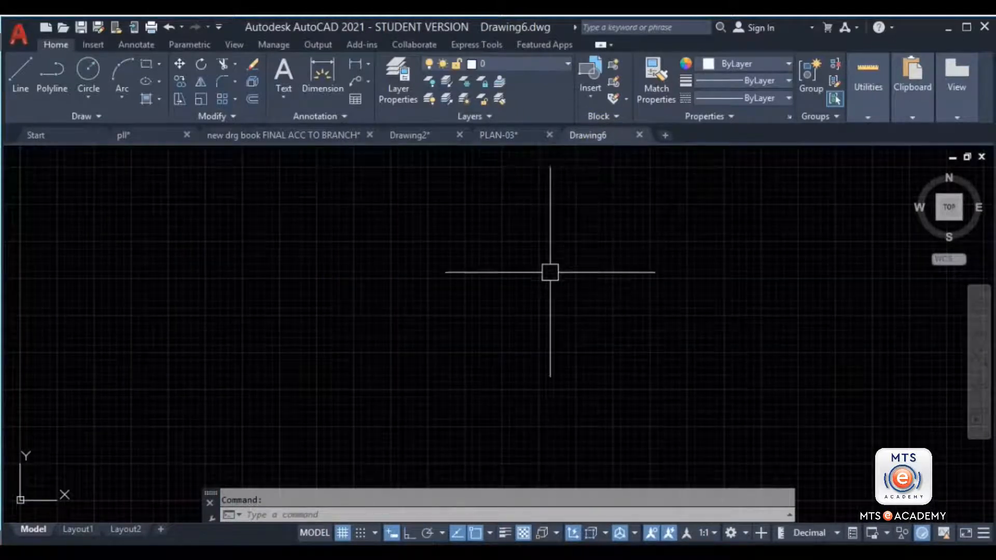
mouse_move(589, 139)
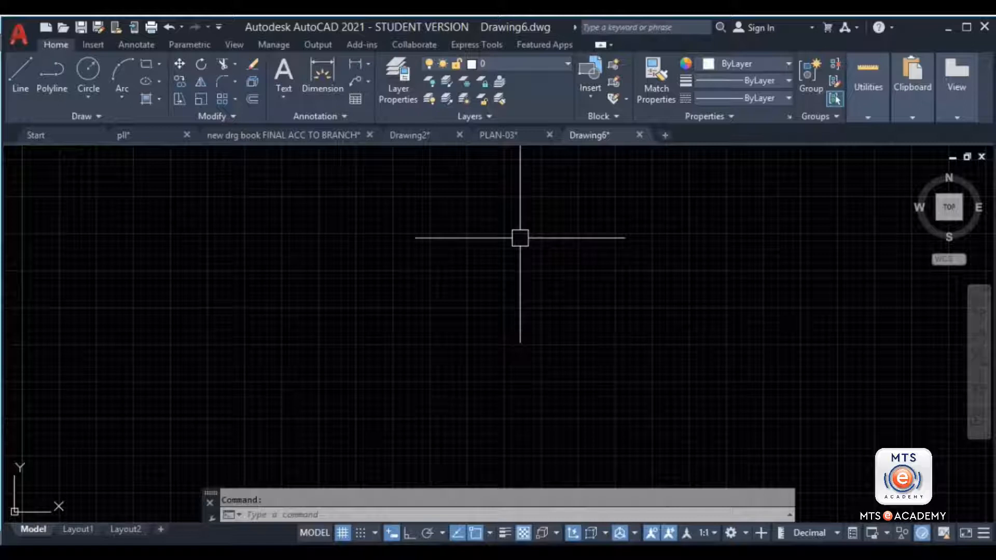
text(rec)
key(Return)
click(241, 223)
click(363, 305)
key(Return)
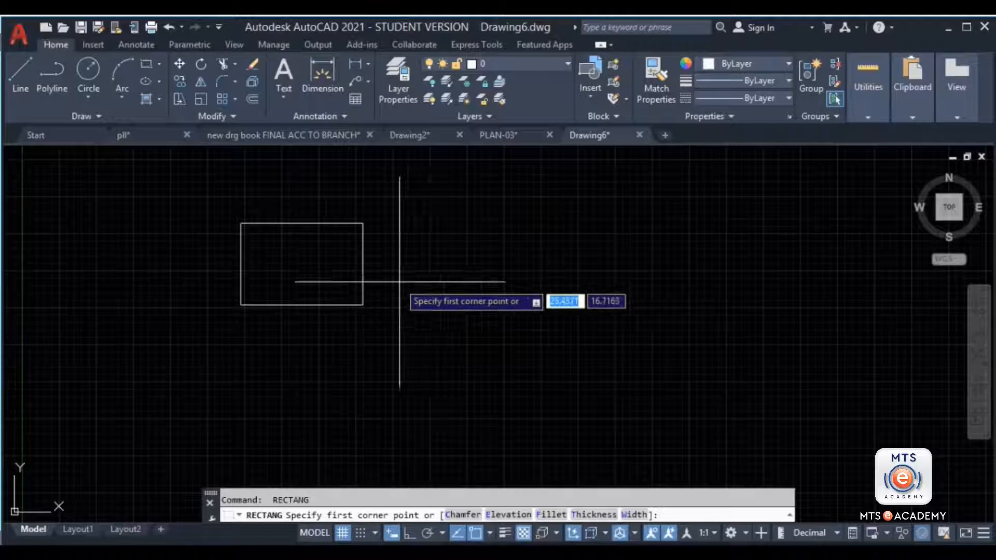
click(311, 268)
click(448, 343)
key(Return)
click(401, 304)
click(520, 382)
key(Escape)
click(562, 287)
click(485, 340)
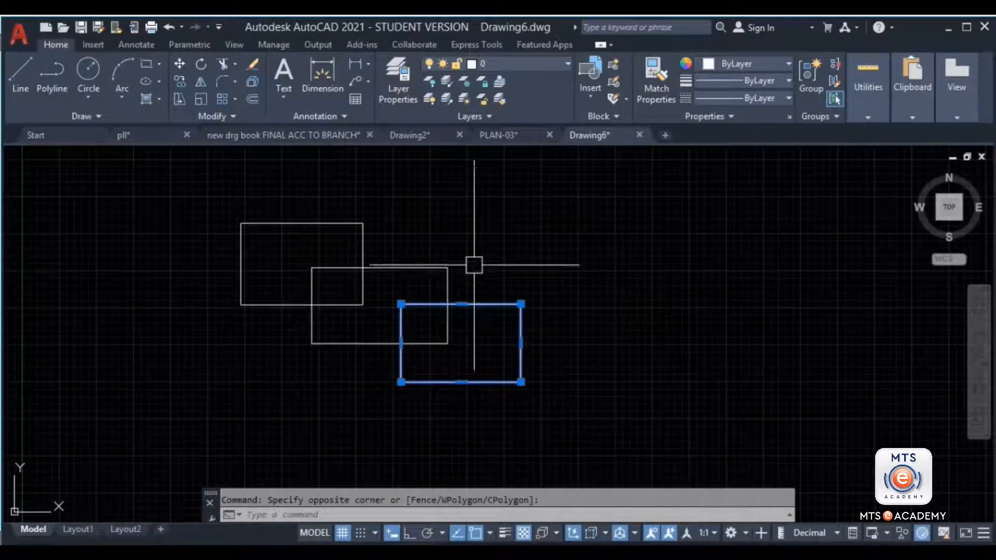
click(431, 269)
click(400, 216)
click(319, 231)
key(Escape)
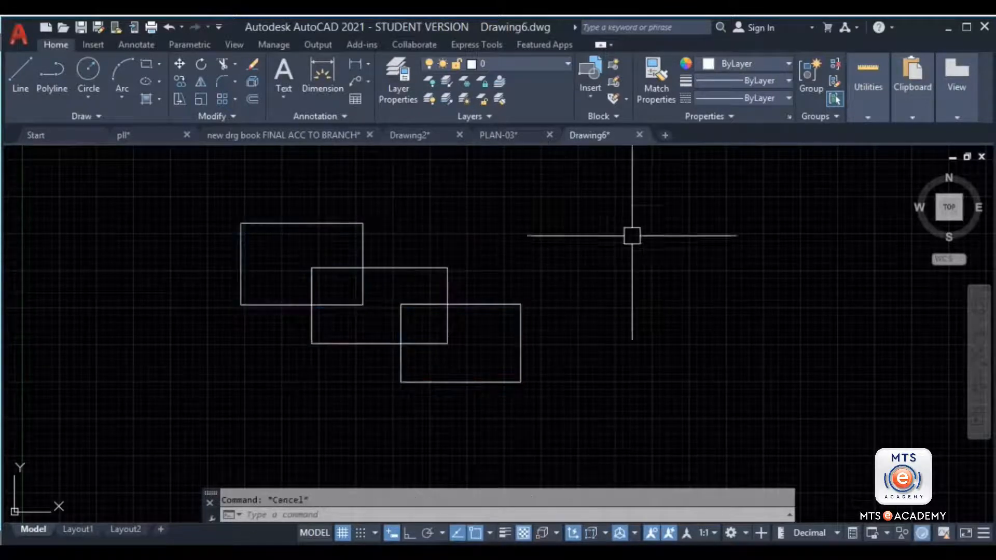
- Define the three overlapping rectangles as a block named B1 and erase its instance from the drawing
click(619, 197)
click(189, 417)
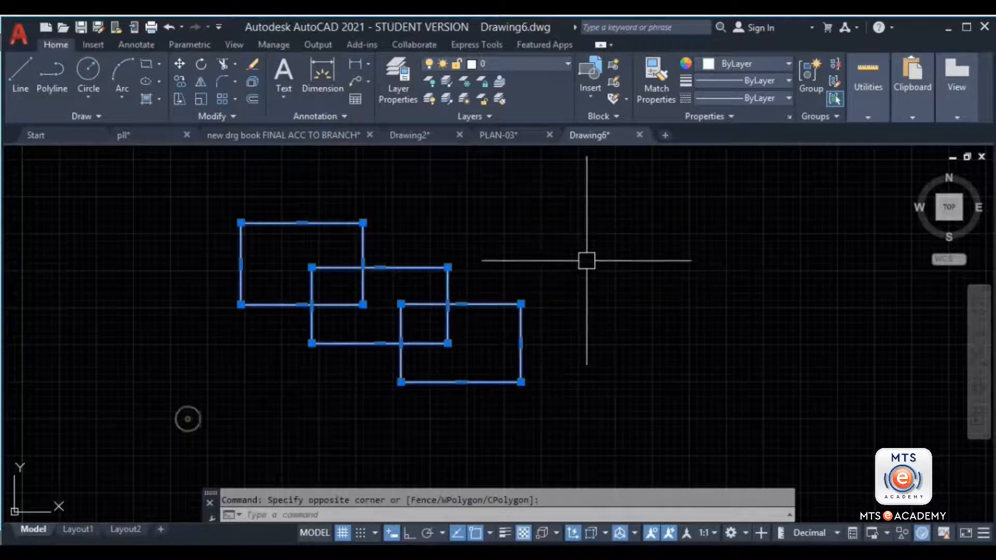
text(B)
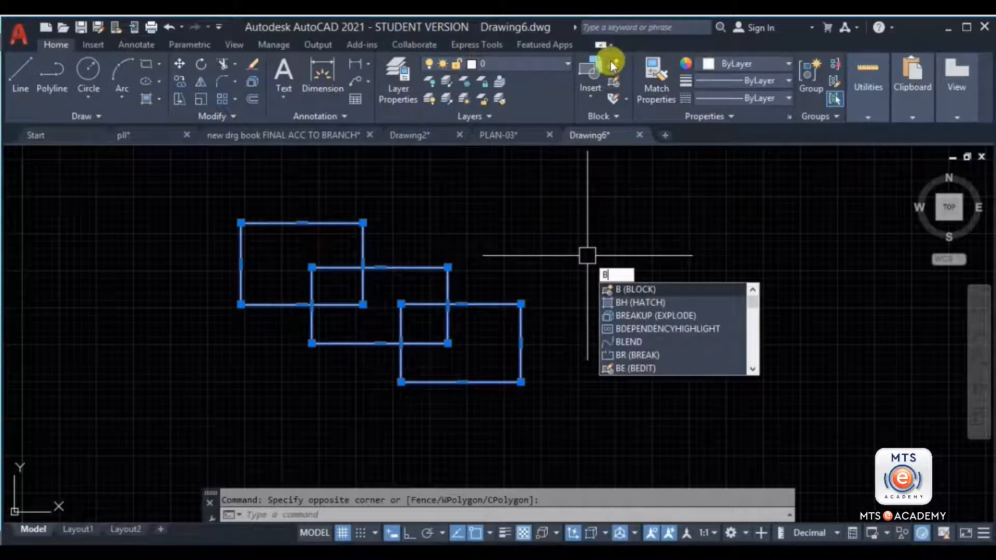
key(Return)
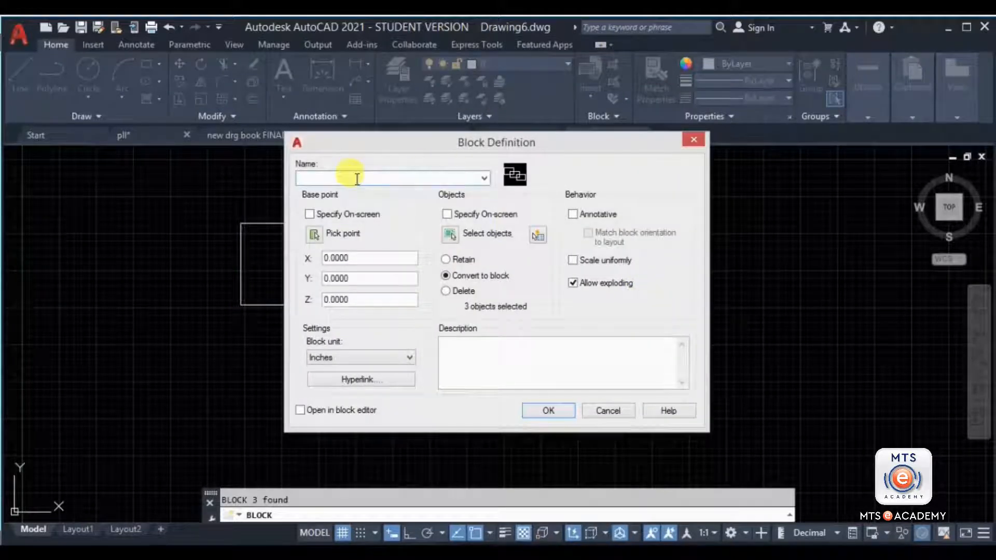
text(B1)
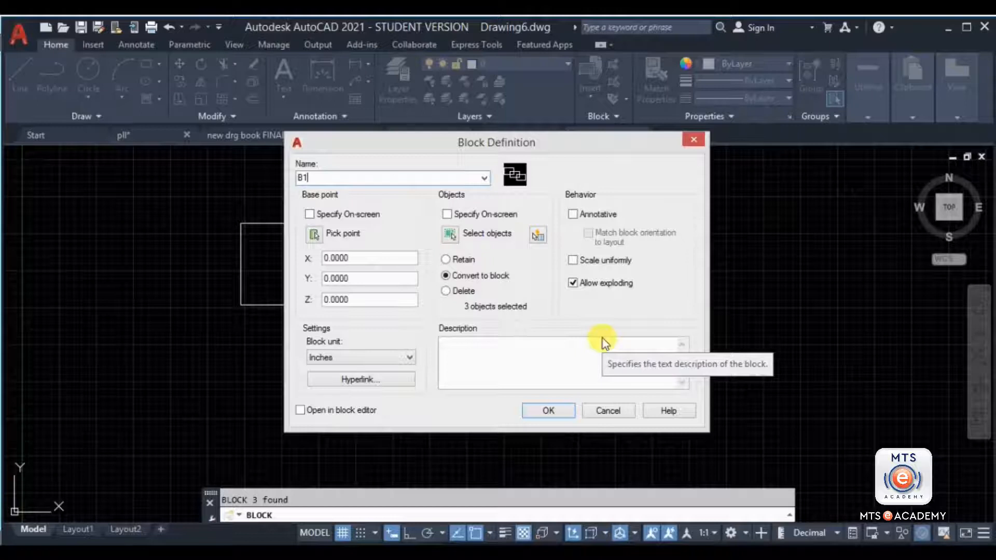
click(557, 413)
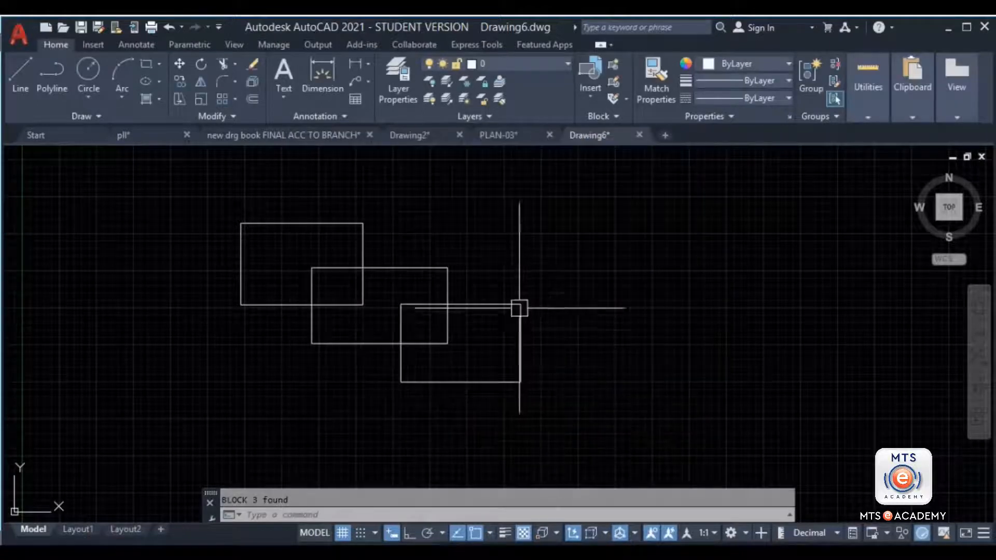
click(443, 276)
key(Delete)
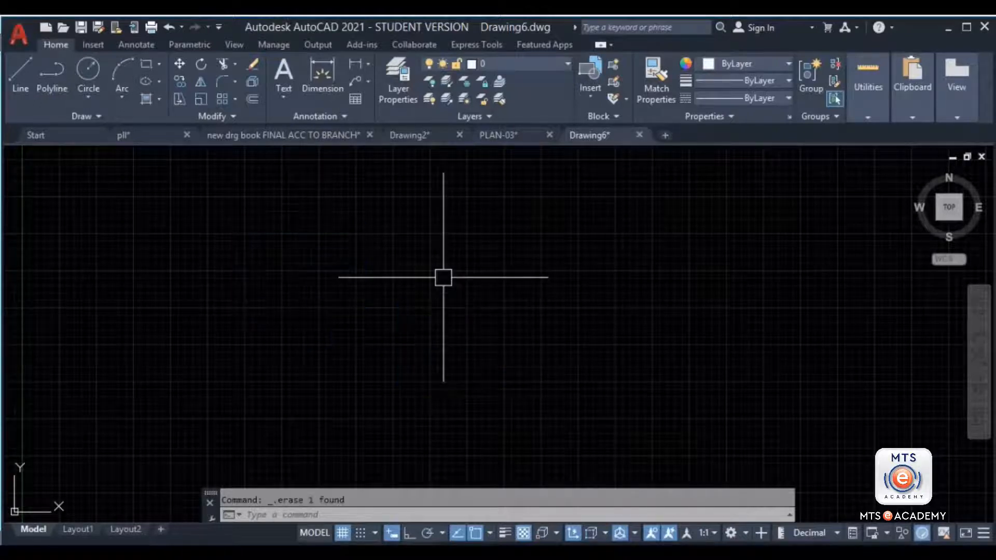
- Draw three separate circles side by side in a row, the middle one smallest
text(c)
key(Return)
click(400, 278)
click(450, 226)
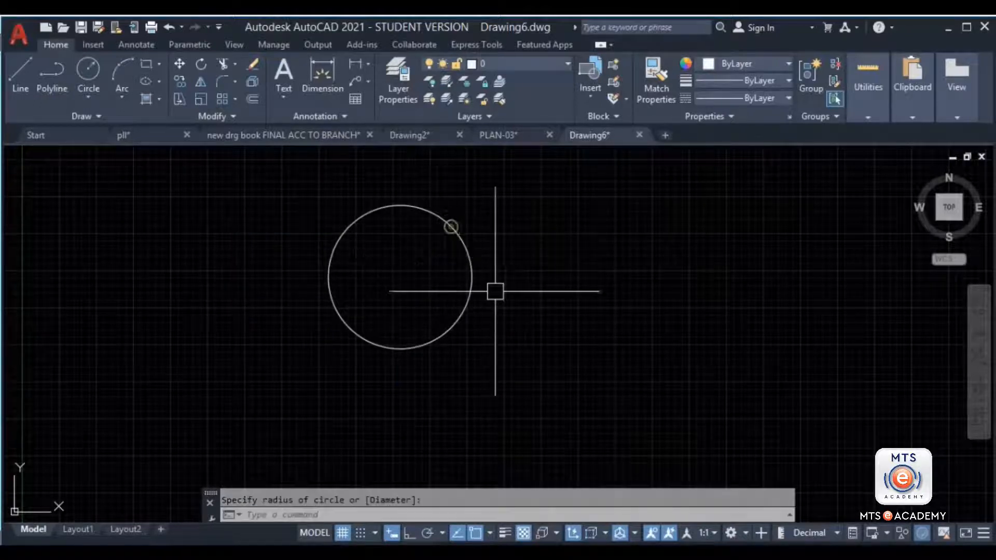
key(Return)
click(601, 287)
click(655, 275)
middle_drag(673, 273, 494, 274)
key(Return)
click(618, 309)
click(627, 240)
key(Escape)
- Define the three circles as a block named B2 and erase its instance from the drawing
click(714, 191)
click(117, 383)
text(b)
key(Return)
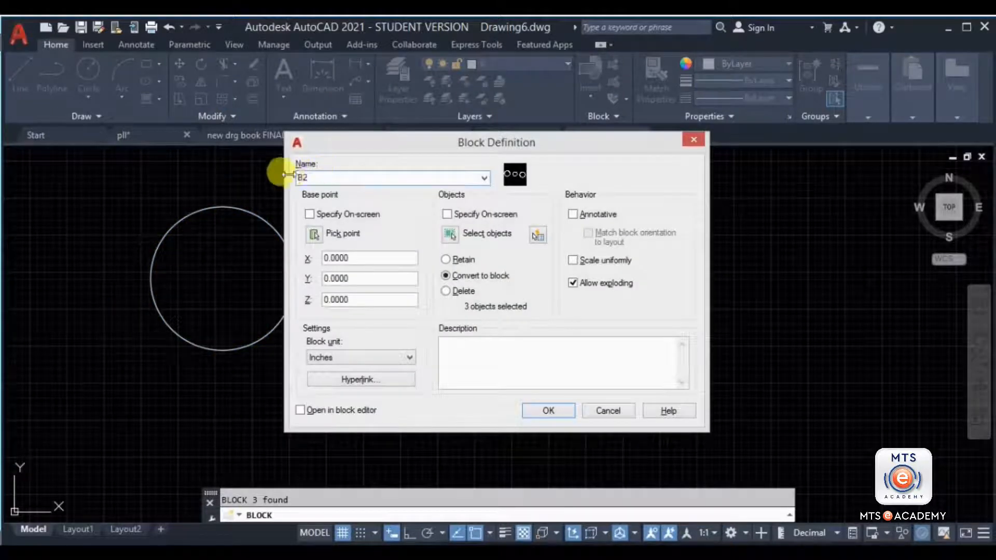
click(571, 417)
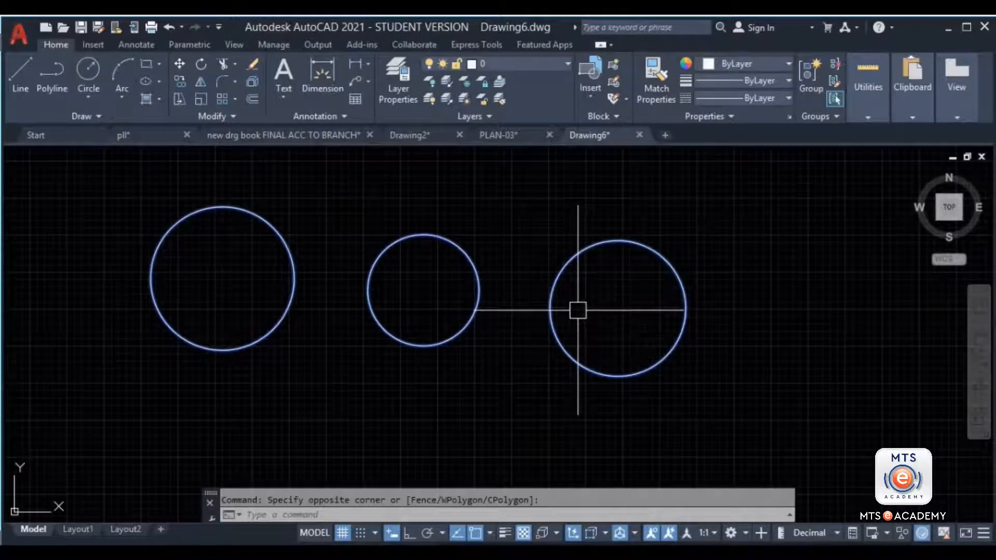
key(Delete)
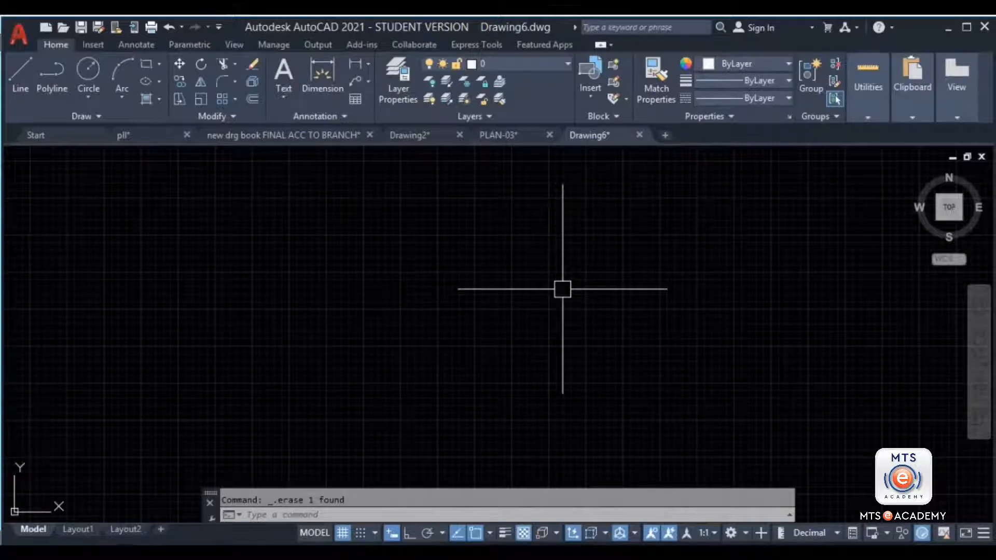
- Draw two overlapping rectangles, the lower-right one about 12.5 by 8.8 units
key(Escape)
text(rec)
key(Return)
click(257, 210)
click(425, 342)
key(Return)
click(337, 271)
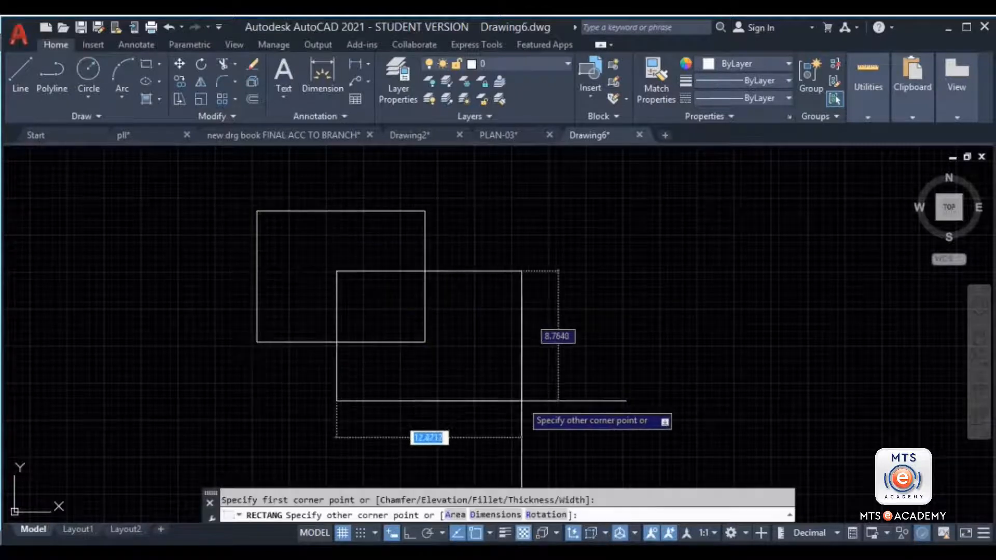
click(521, 400)
middle_drag(485, 291, 484, 257)
- Define the two overlapping rectangles as a block named B3, converting them to a block
click(701, 191)
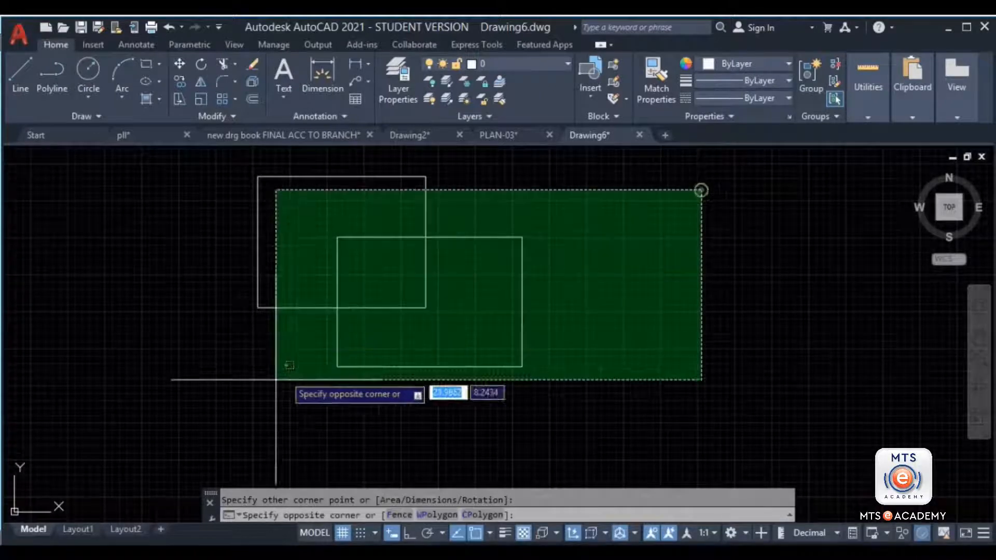
click(276, 380)
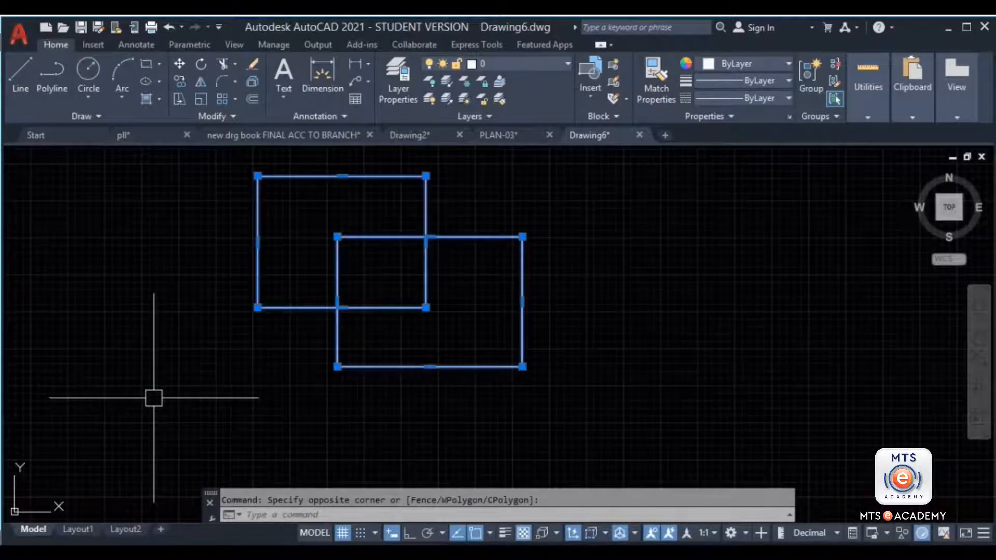
text(b)
key(Return)
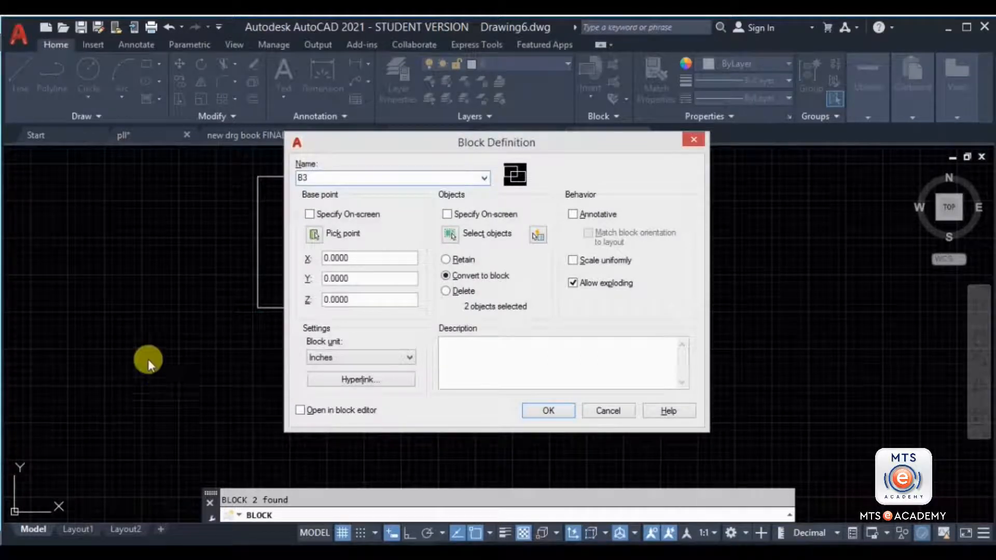
click(552, 410)
- Copy the two-rectangle block three times to the right to form a horizontal row of four instances
click(490, 275)
click(487, 290)
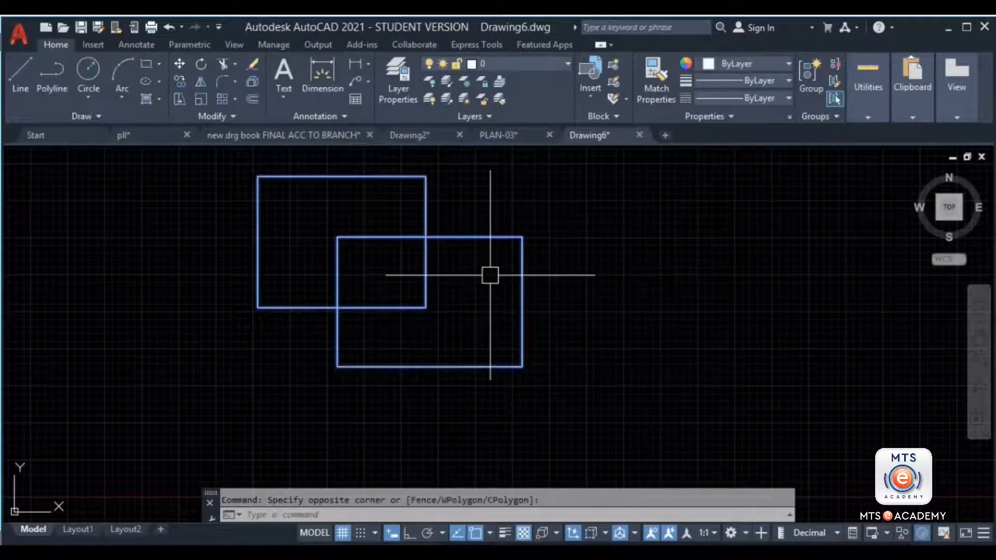
middle_drag(485, 311, 344, 362)
text(co)
key(Return)
scroll(322, 365, down, 1)
middle_drag(316, 368, 228, 343)
click(214, 335)
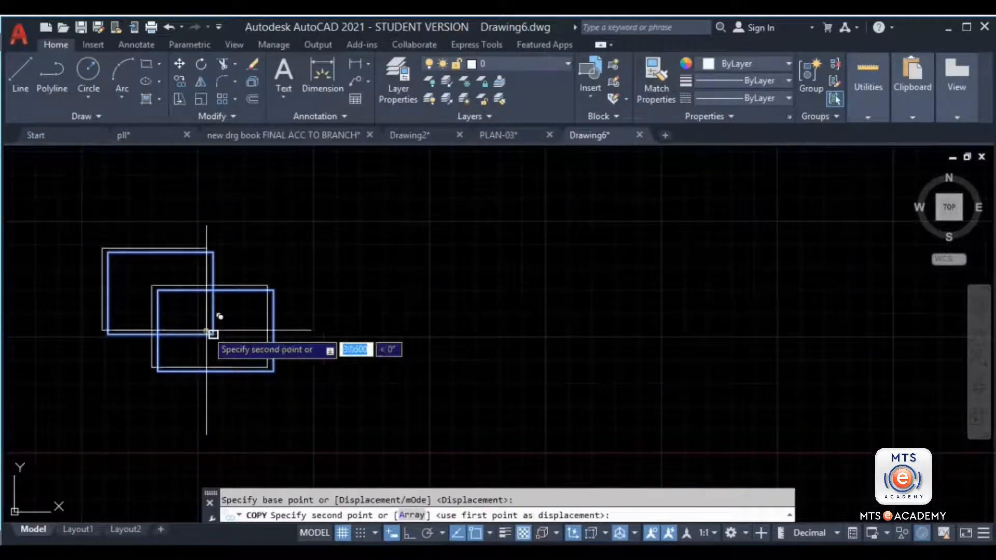
click(492, 341)
middle_drag(694, 335, 431, 336)
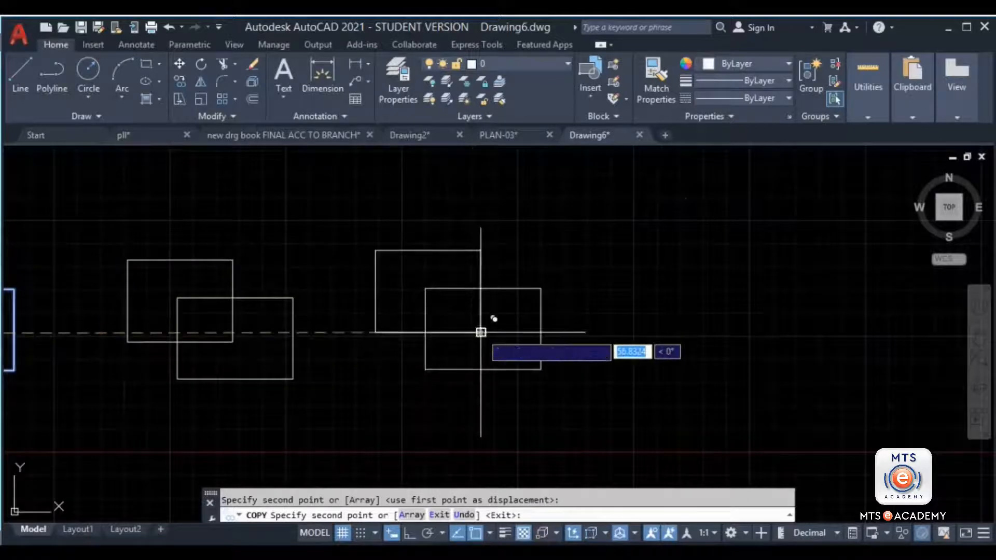
click(481, 332)
click(731, 325)
scroll(636, 357, down, 2)
key(Escape)
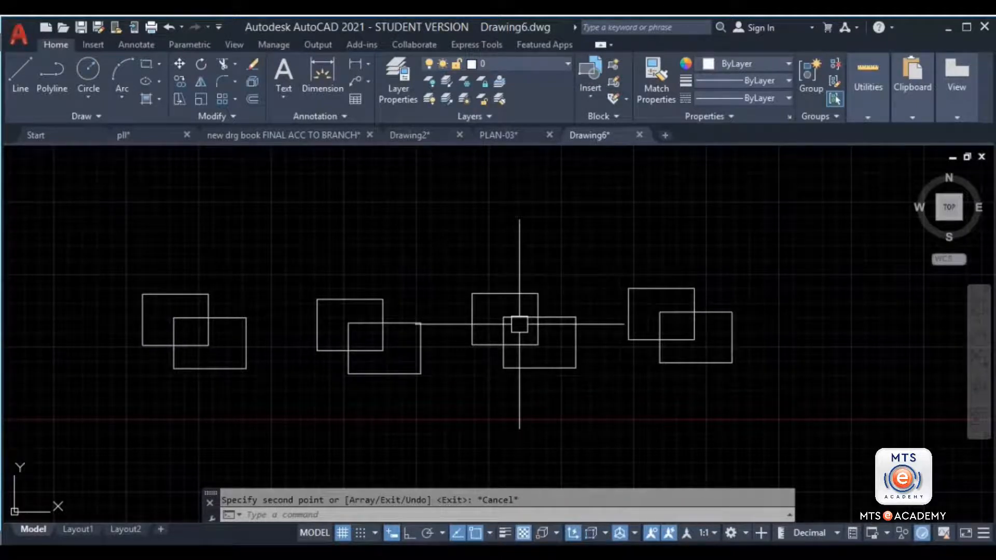
middle_drag(296, 311, 404, 260)
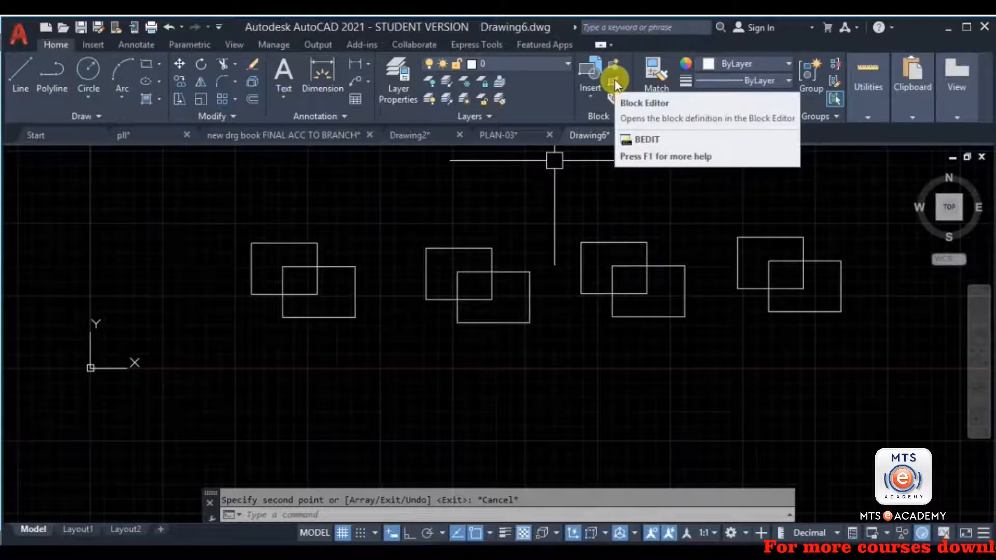
click(311, 267)
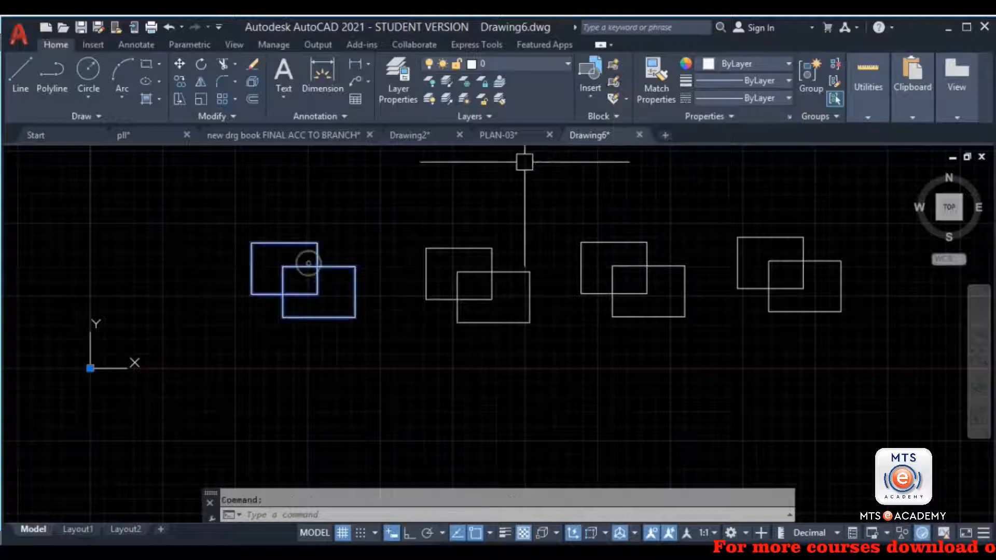
click(612, 80)
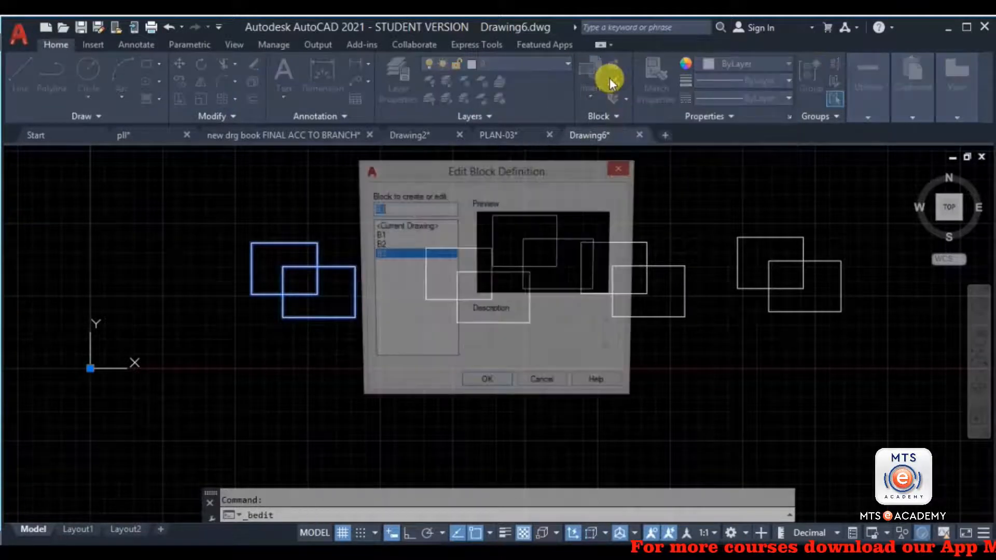
click(621, 169)
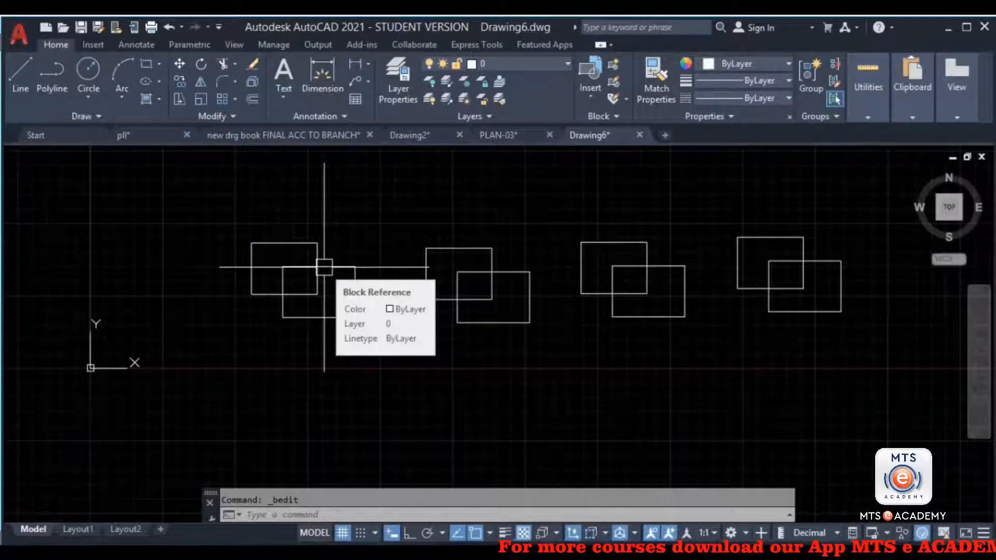
- Open the leftmost block instance for definition editing and preview the listed blocks B1, B2 and B3
double_click(324, 267)
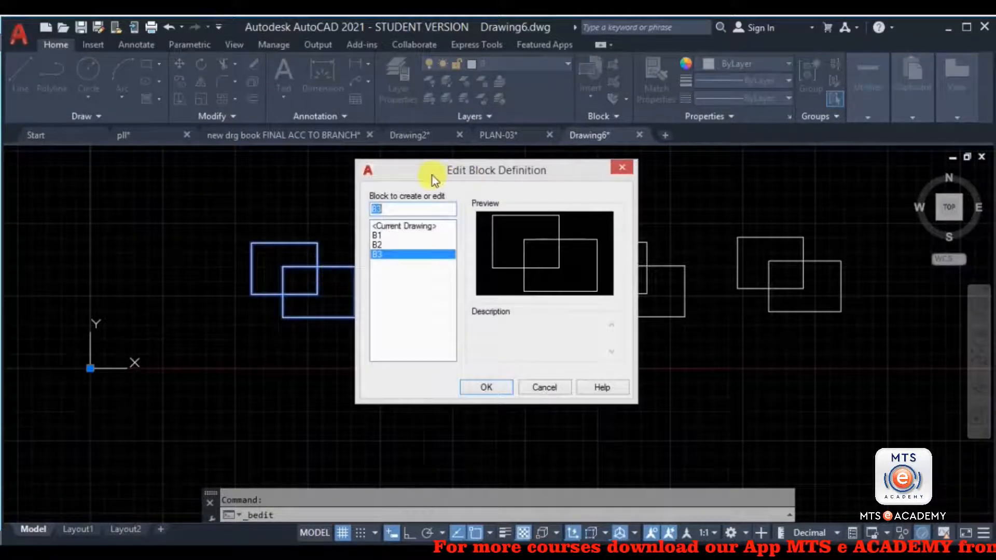
click(374, 236)
click(378, 246)
click(379, 254)
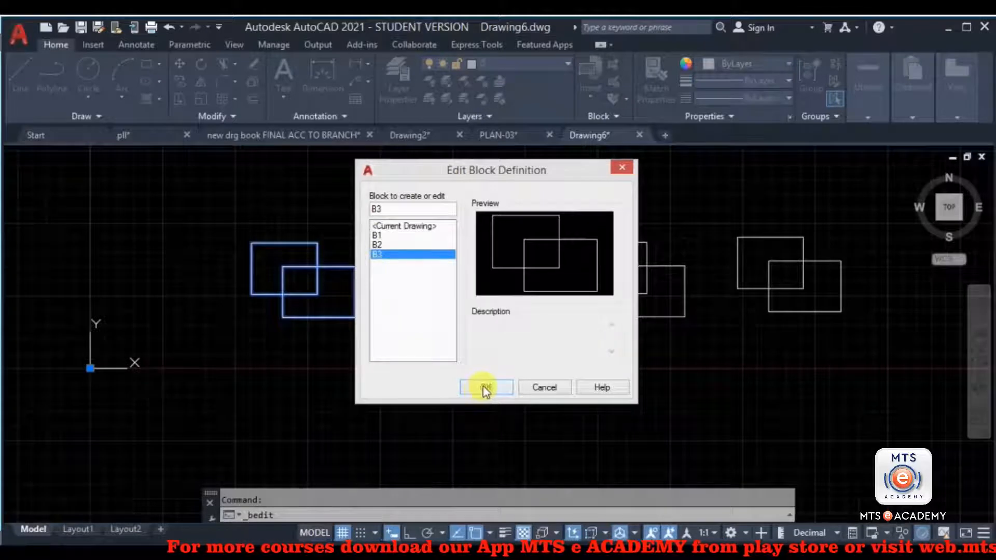
click(377, 243)
click(377, 236)
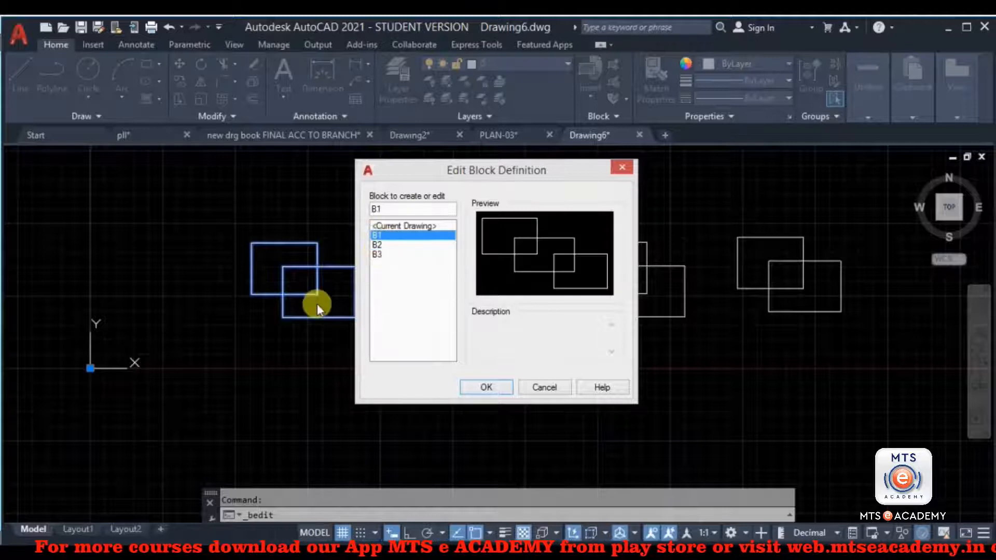
click(377, 244)
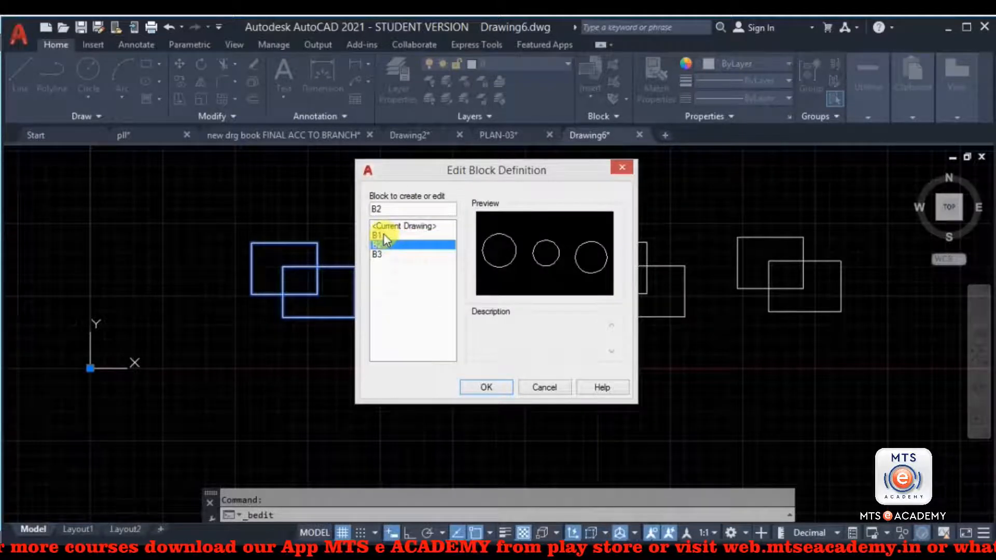
click(384, 235)
click(378, 244)
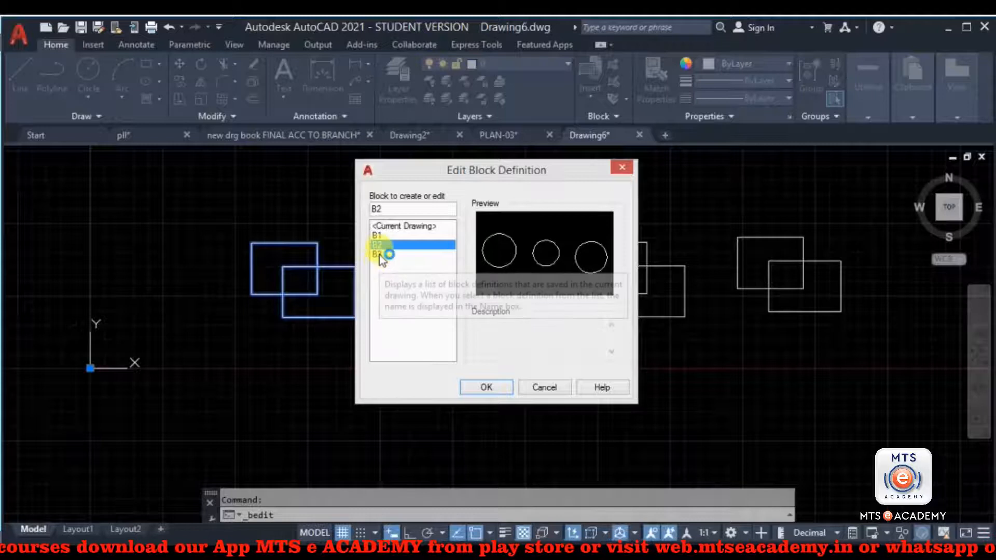
- Open block B3 in the Block Editor
click(378, 254)
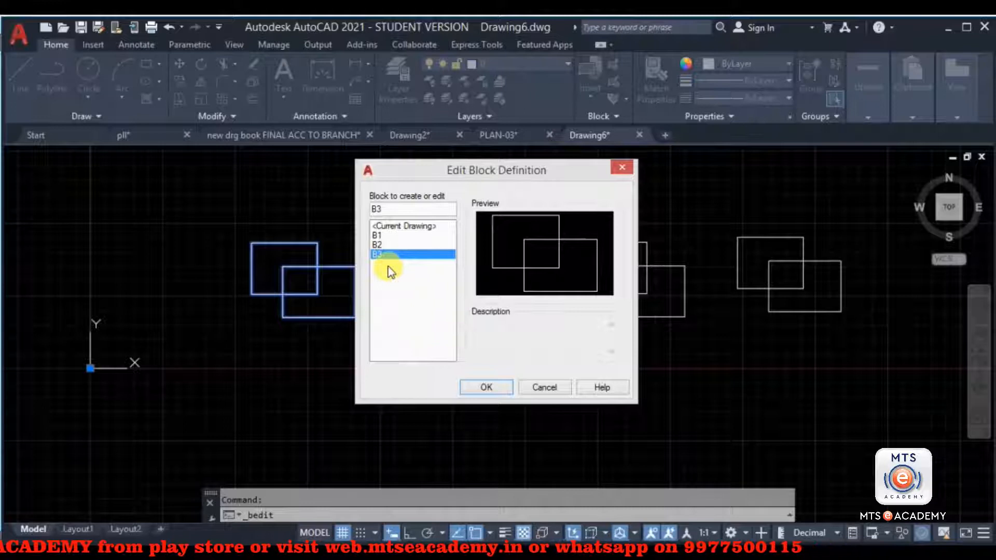
click(486, 388)
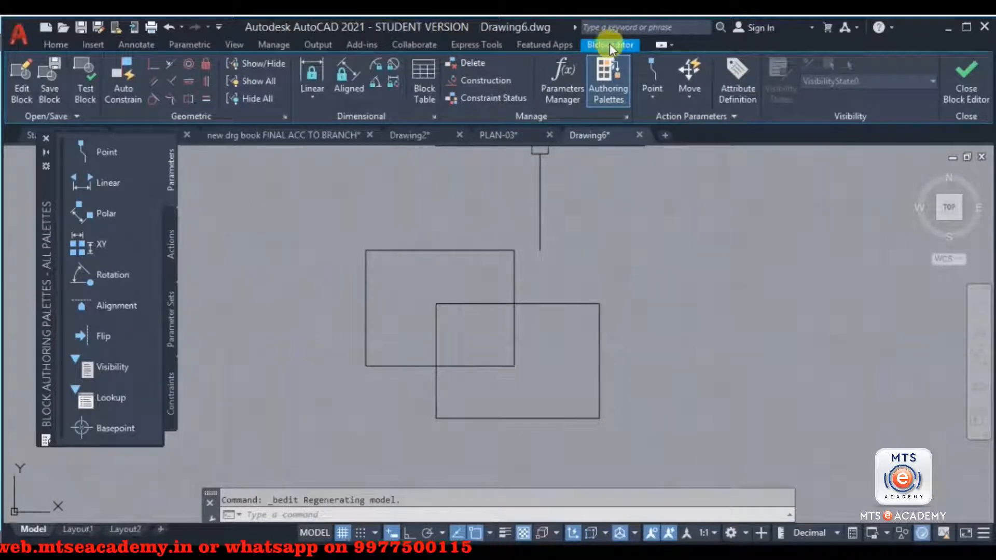
click(64, 253)
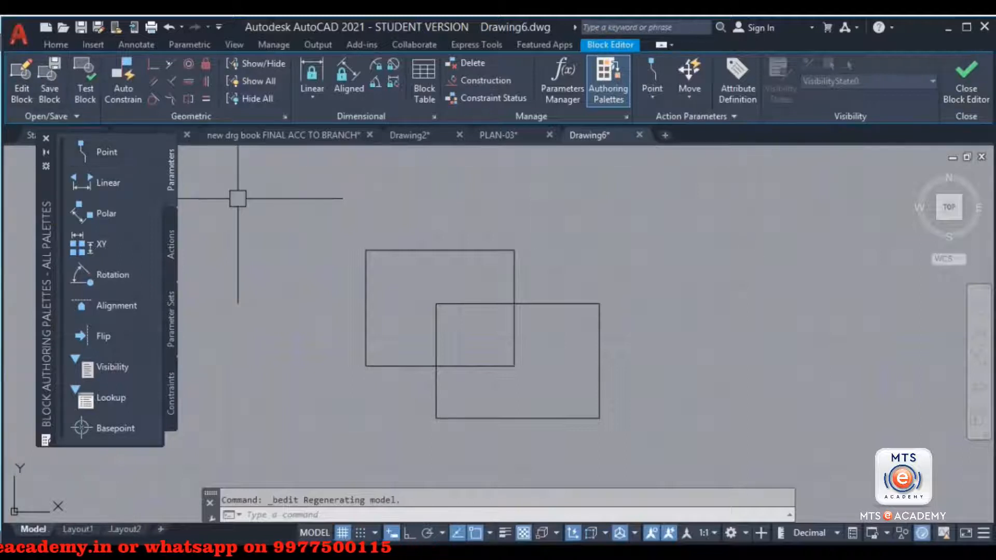
- Trim the four inner edges where the two rectangles overlap to leave one stepped outline
click(55, 41)
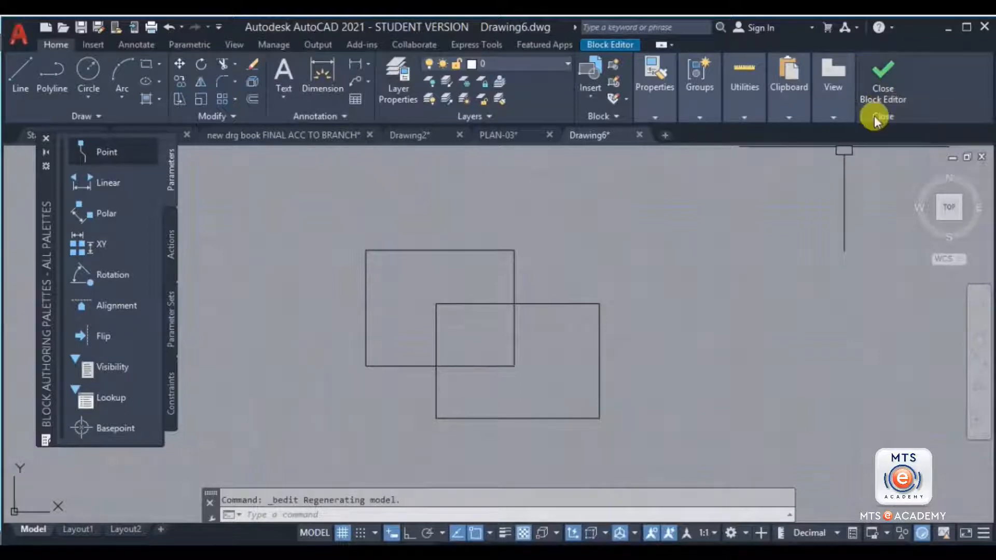
middle_drag(518, 329, 523, 313)
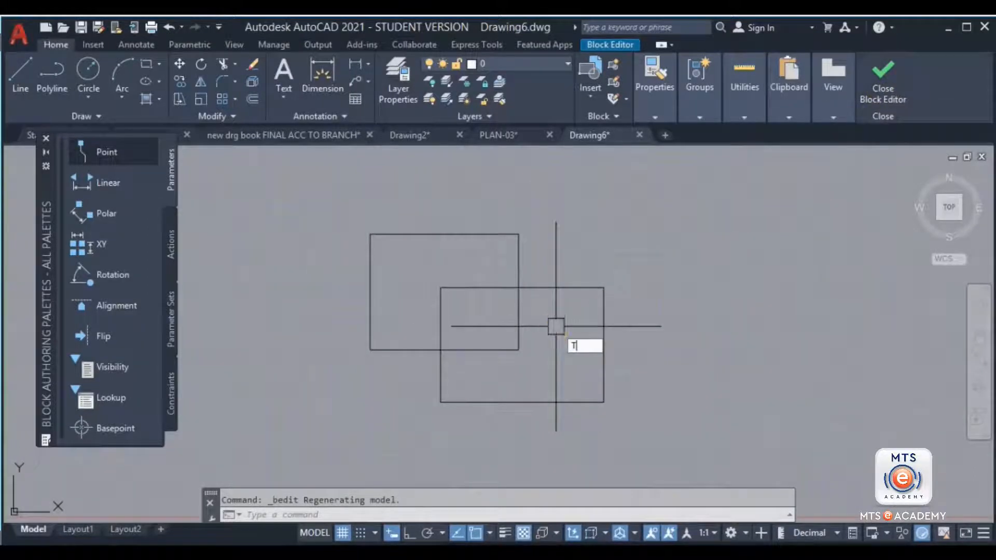
key(Return)
click(519, 322)
click(484, 350)
click(443, 316)
click(471, 287)
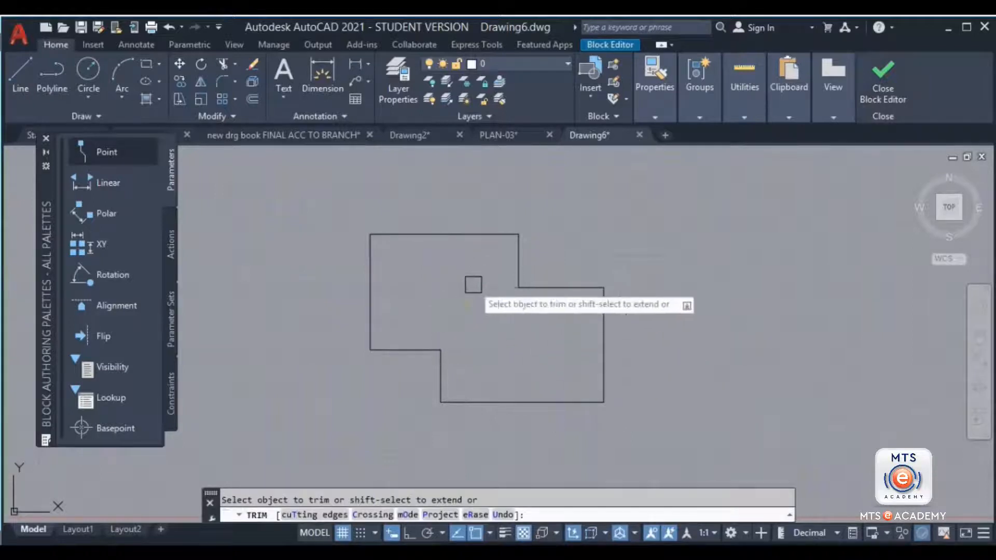
- Close the Block Editor and save the changes to B3
click(888, 93)
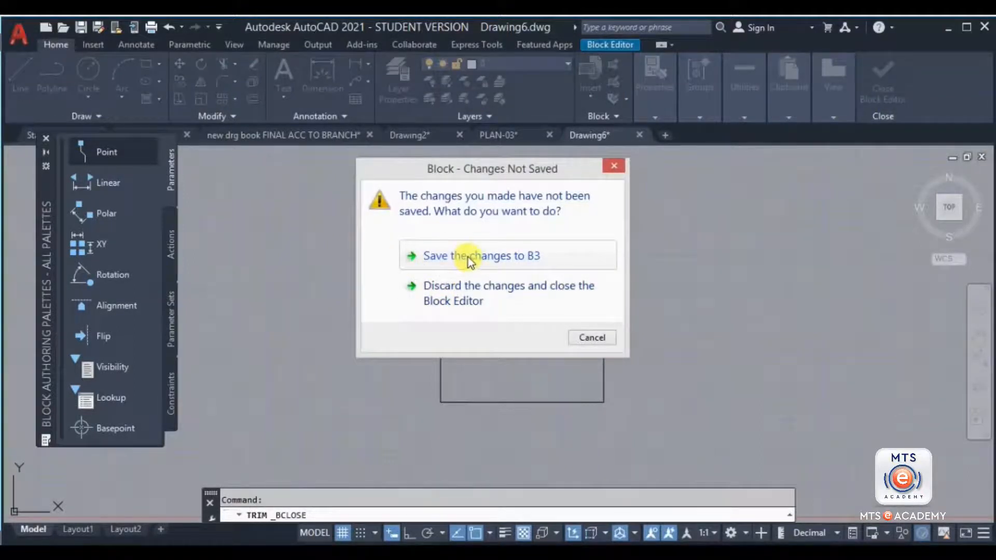
click(468, 257)
scroll(280, 297, down, 2)
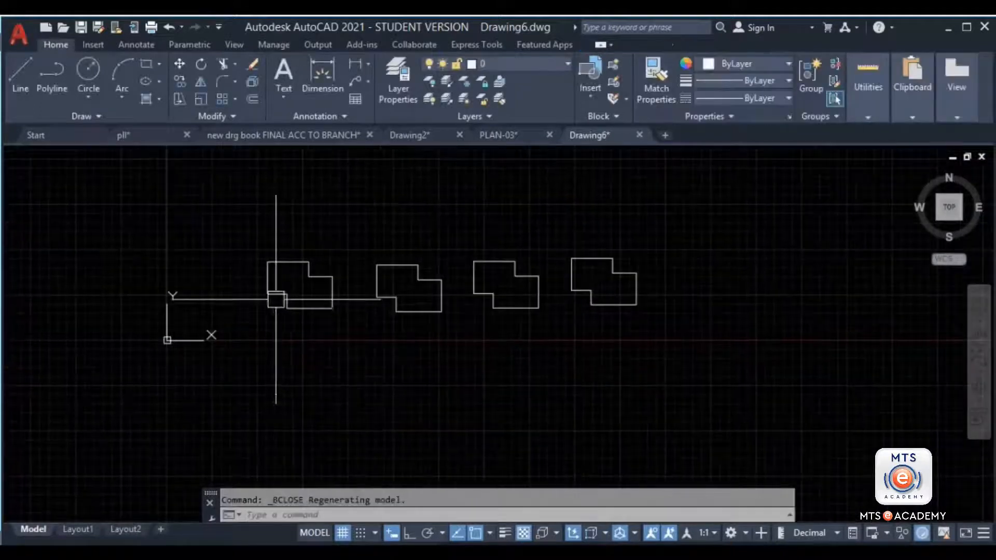
- Draw two overlapping circles above the row of blocks, with radii of about 19.4 and about 30
middle_drag(280, 248, 327, 340)
text(c)
key(Return)
click(322, 248)
click(384, 211)
key(Return)
click(468, 240)
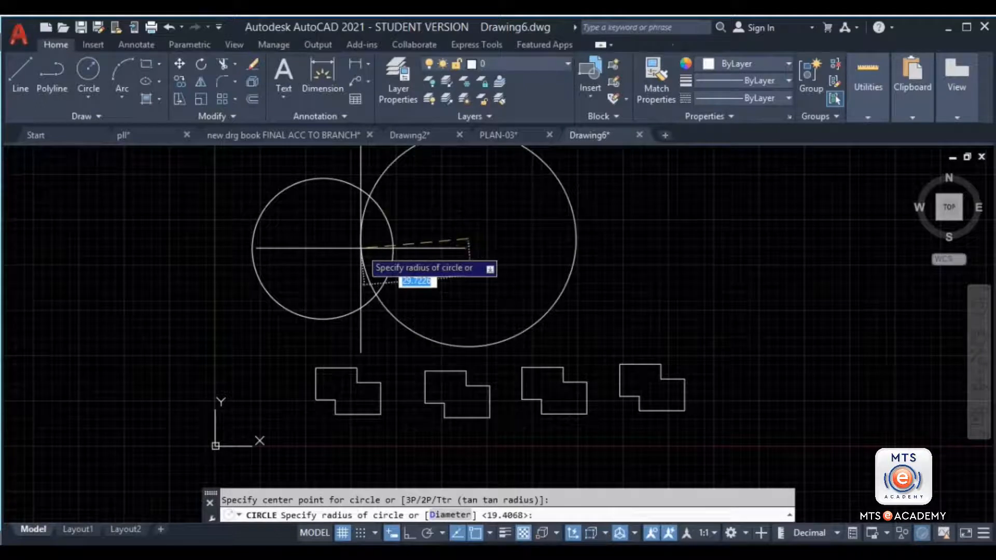
click(360, 255)
- Define the two overlapping circles as a block named B4, converting them to a block
click(662, 205)
click(216, 243)
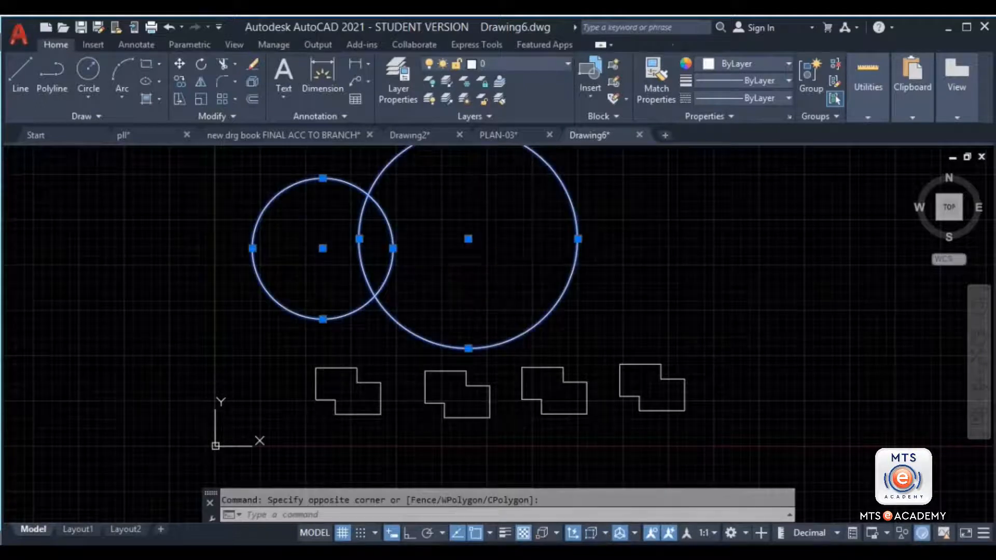
text(b)
key(Return)
text(B4)
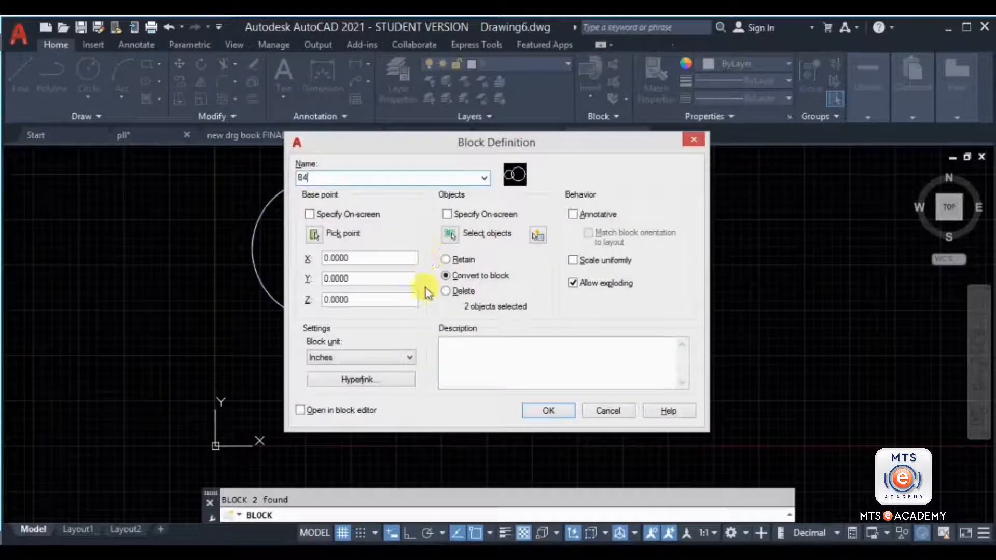
click(546, 411)
- Copy the two-circle block twice to the right of the original
click(644, 247)
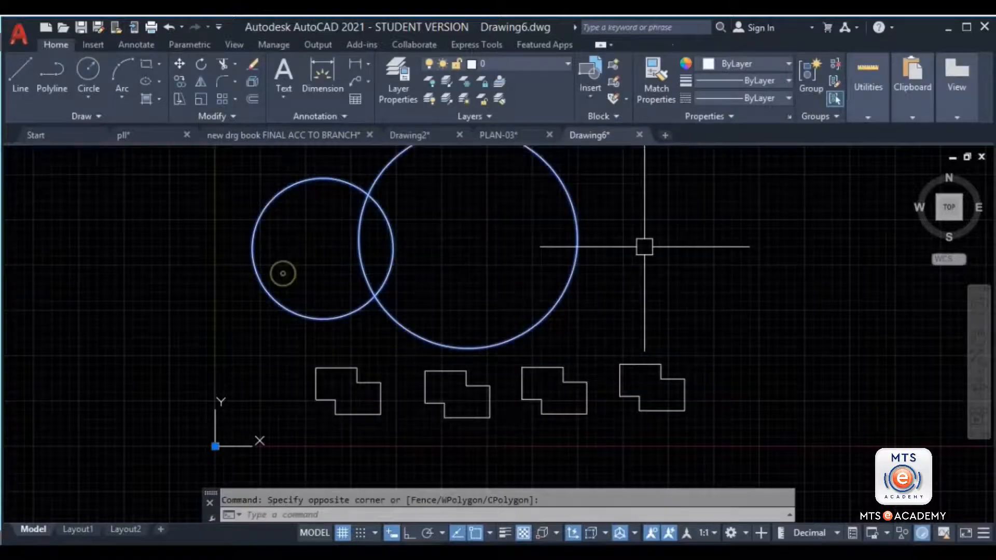
middle_drag(638, 246, 320, 360)
text(co)
key(Return)
scroll(258, 347, down, 1)
middle_drag(249, 353, 197, 359)
click(193, 355)
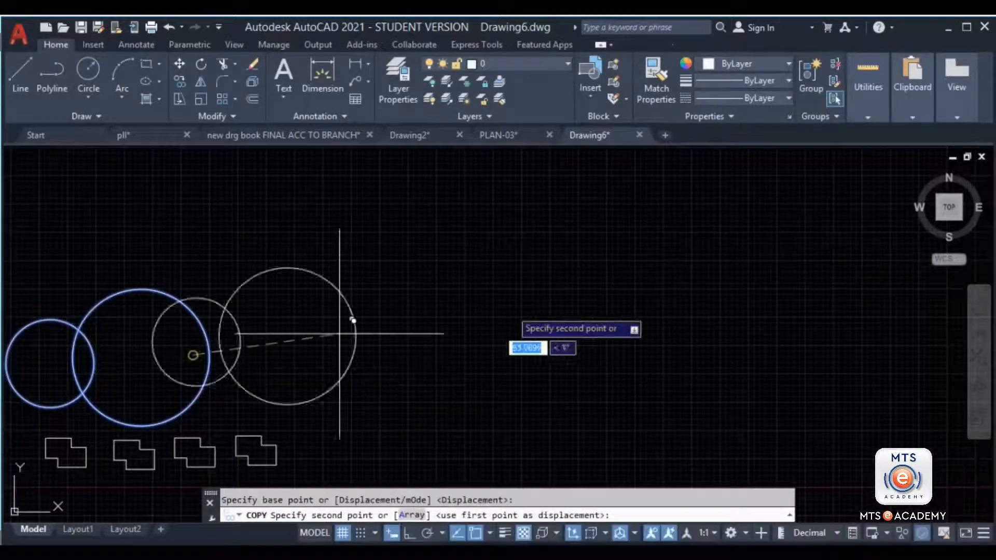
click(570, 310)
click(865, 368)
key(Escape)
- Open the rightmost two-circle block, B4, in the Block Editor
middle_drag(225, 313, 437, 263)
middle_drag(735, 263, 309, 218)
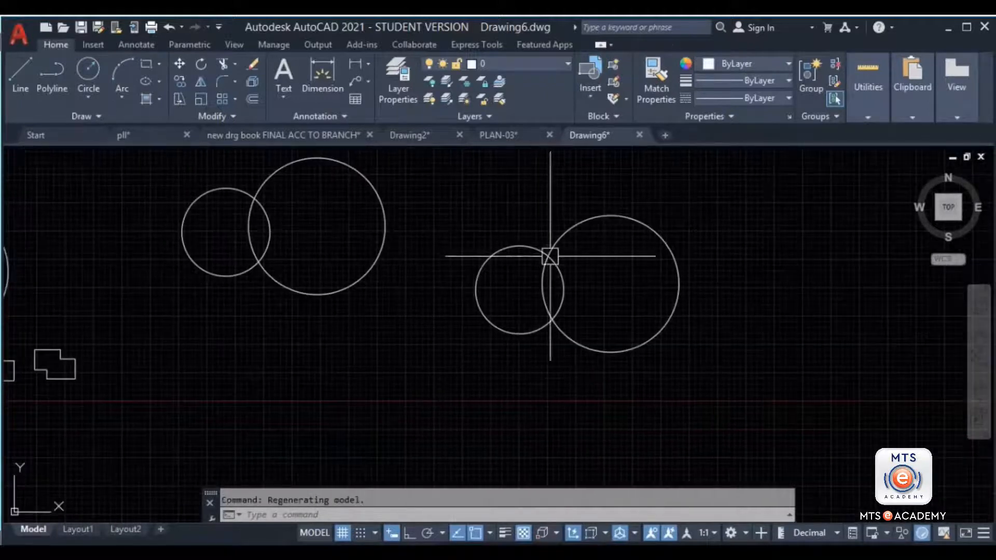
double_click(550, 255)
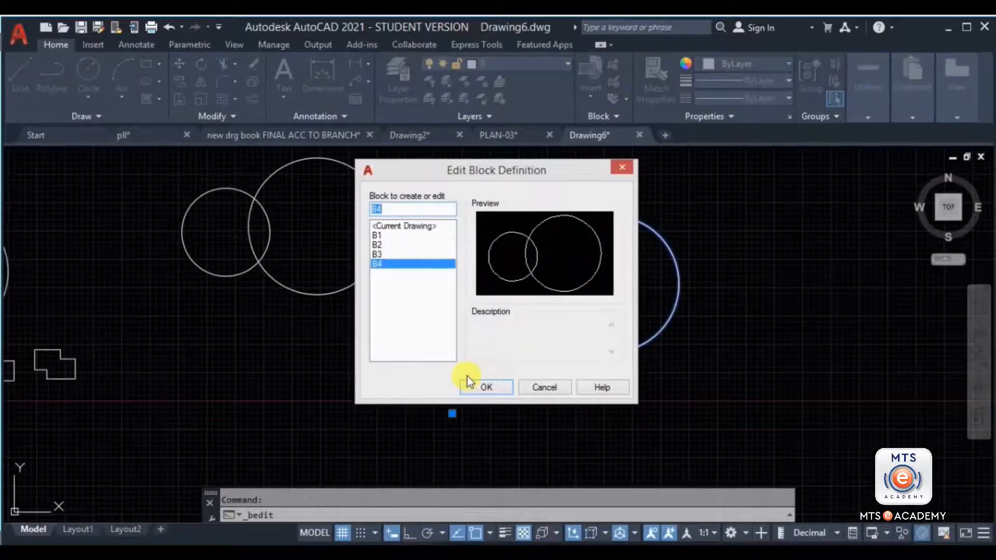
click(488, 387)
text(tr)
key(Return)
key(Escape)
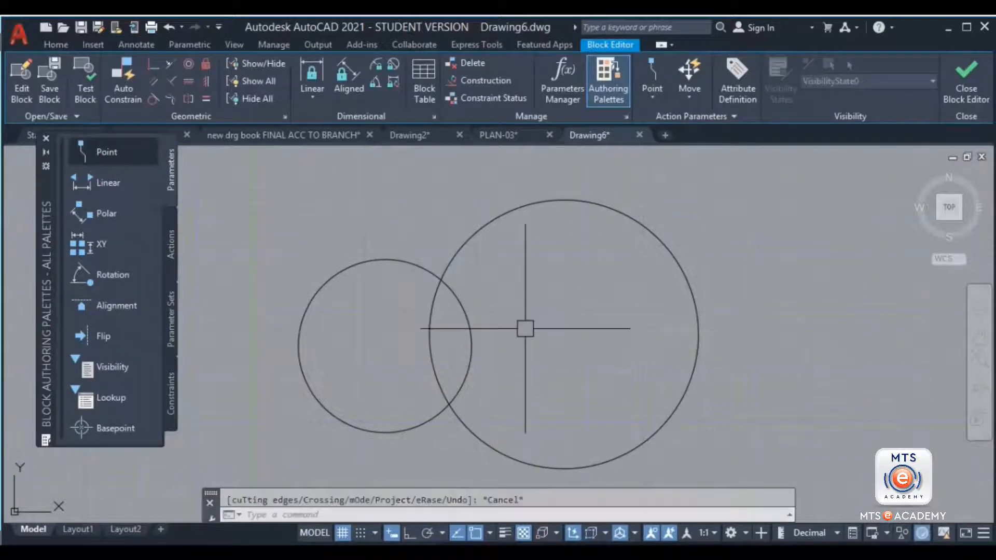
- Draw a circle of radius about 11.5 inside the large circle and a smaller circle inside the small one
text(c)
key(Return)
click(593, 341)
click(597, 290)
key(Return)
click(370, 345)
click(375, 309)
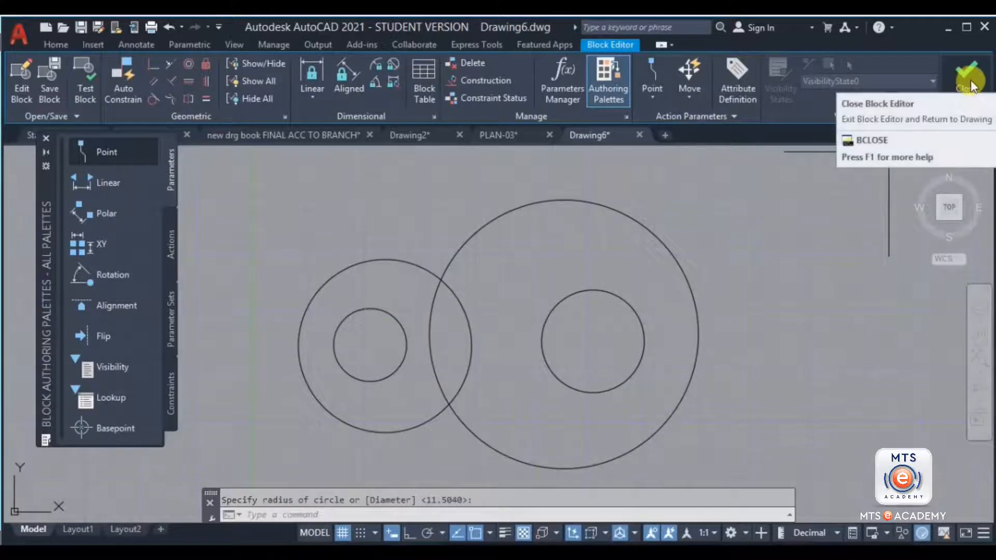
- Trim the overlapping arcs between the two outer circles to form one continuous outline
text(tr)
key(Return)
click(468, 325)
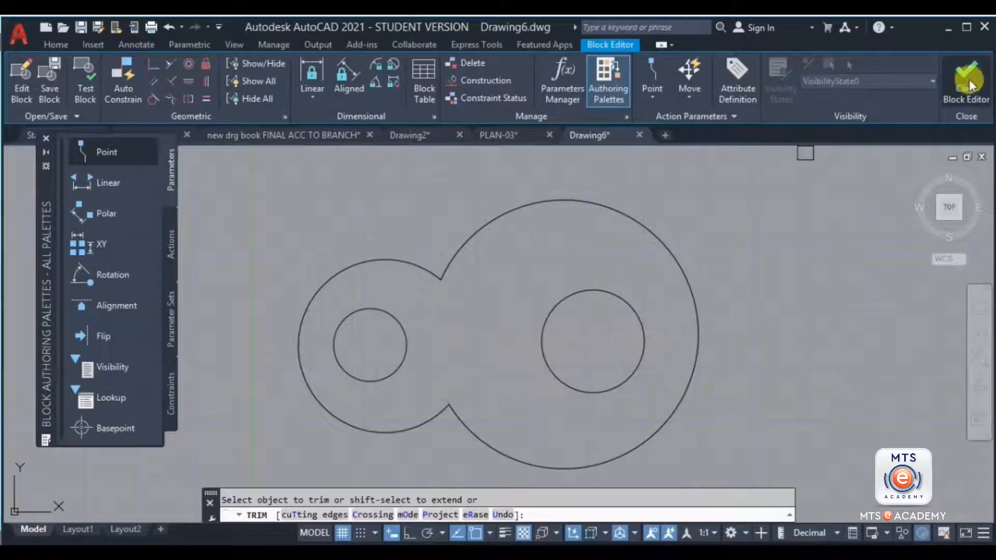
- Close the Block Editor and save the changes to B4
click(966, 83)
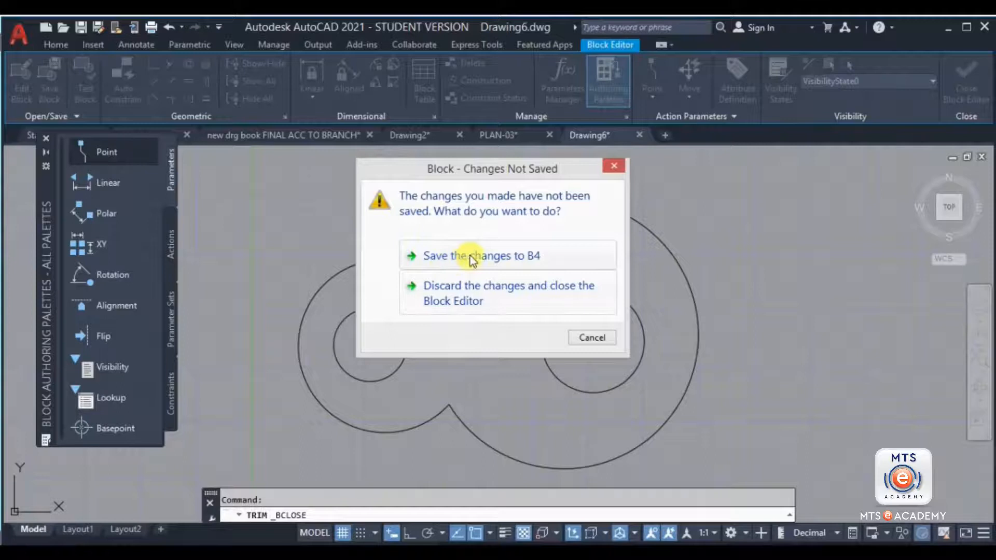
click(484, 255)
scroll(455, 289, down, 3)
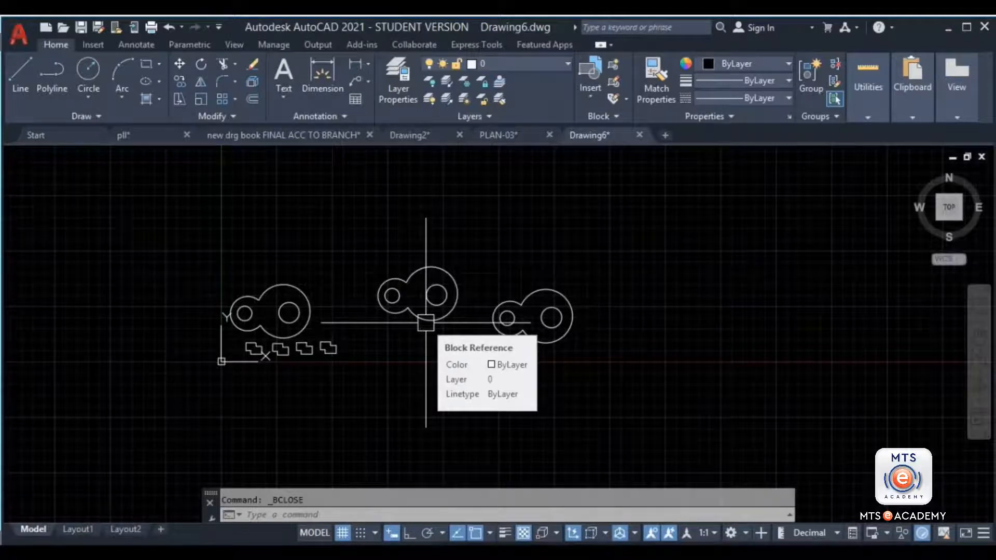
- Switch to the PLAN-03 drawing and examine the bed, kitchen, toilet, sofa and door blocks in the floor plan
click(495, 136)
scroll(495, 320, down, 1)
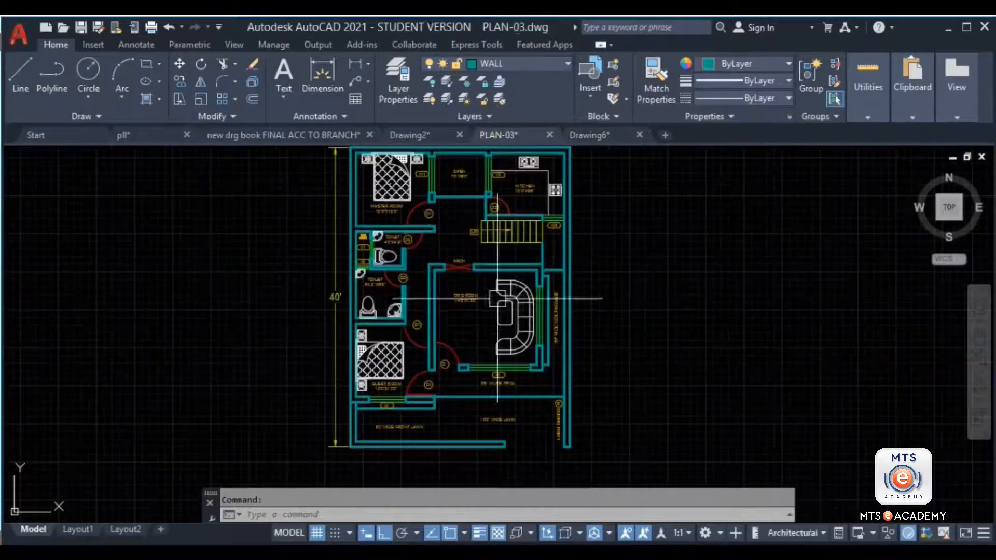
scroll(444, 245, up, 3)
click(434, 223)
middle_drag(459, 279, 460, 346)
click(747, 212)
click(812, 278)
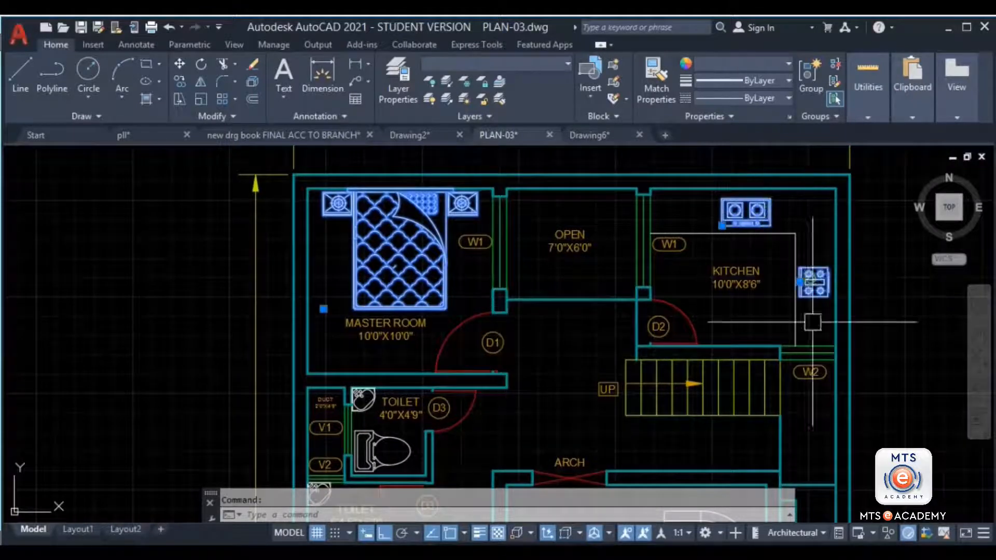
middle_drag(783, 342, 766, 216)
click(378, 320)
middle_drag(496, 302, 504, 186)
click(718, 324)
middle_drag(718, 325, 696, 255)
click(309, 262)
click(374, 271)
click(332, 403)
key(Escape)
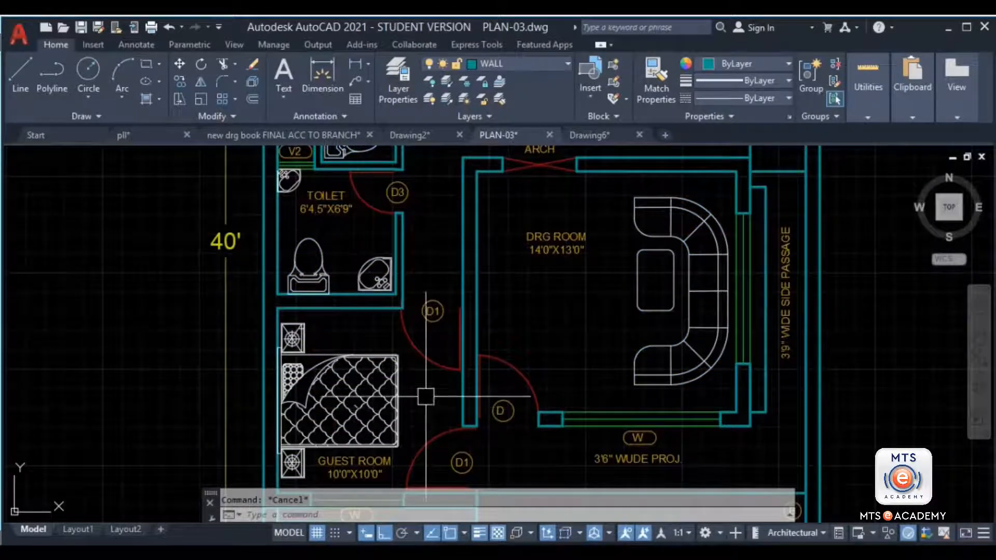
scroll(426, 397, down, 2)
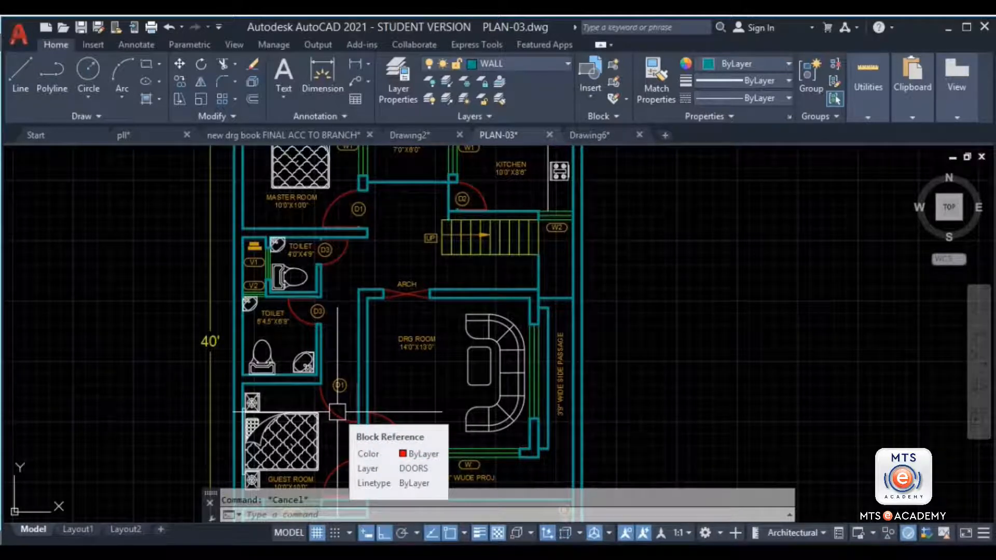
middle_drag(483, 299, 486, 323)
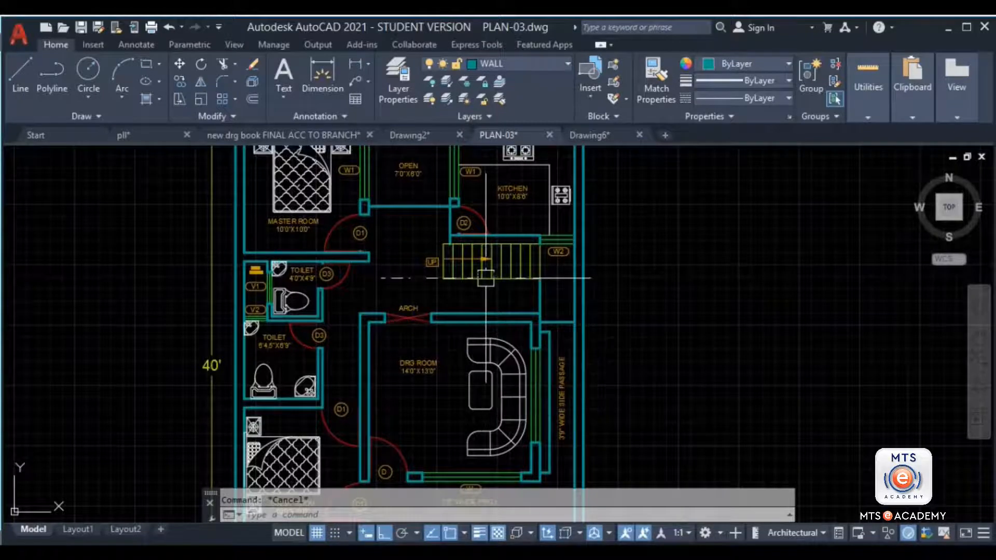
scroll(436, 319, down, 2)
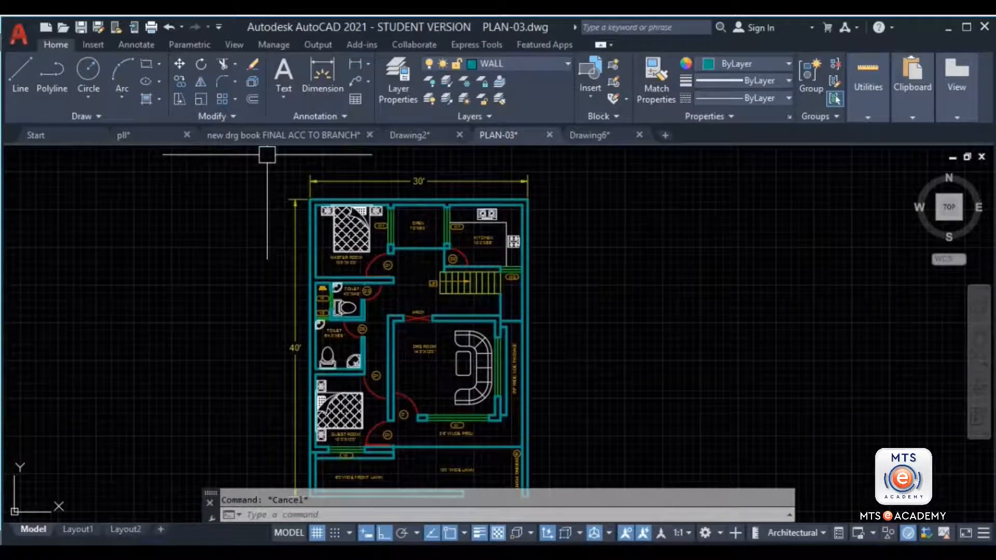
- Switch to Drawing2 and check whether the red sofa set consists of separate objects
click(417, 137)
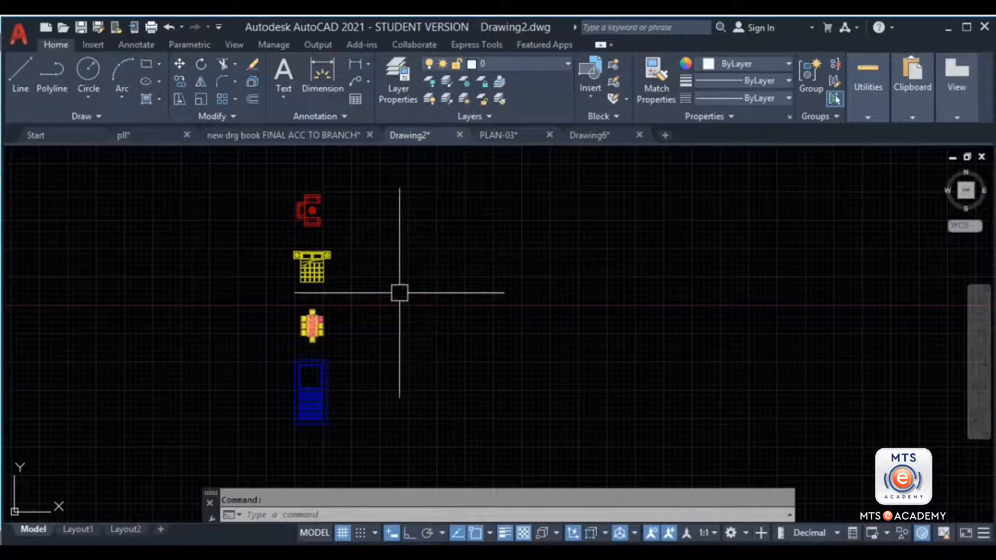
scroll(329, 228, up, 5)
click(367, 210)
click(338, 257)
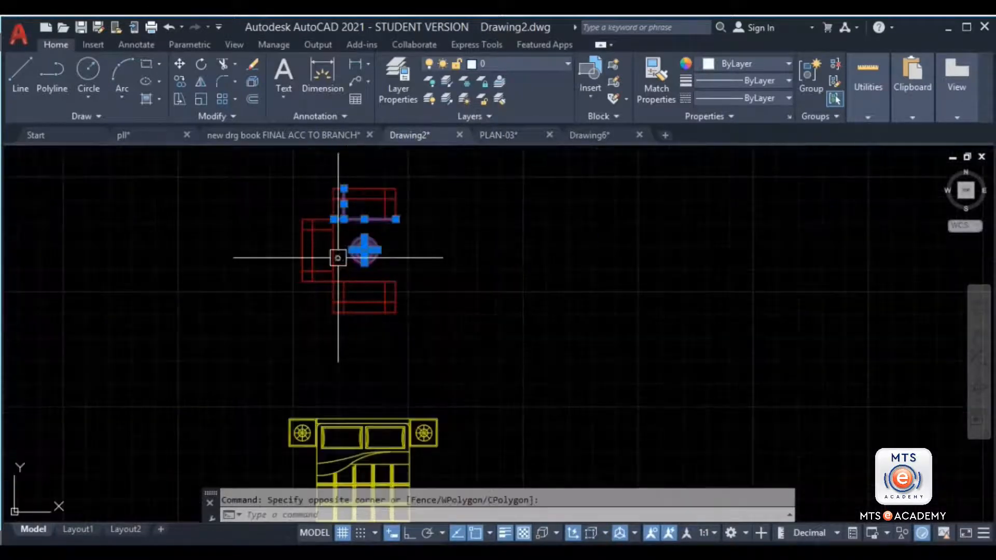
middle_drag(419, 263, 385, 293)
key(Escape)
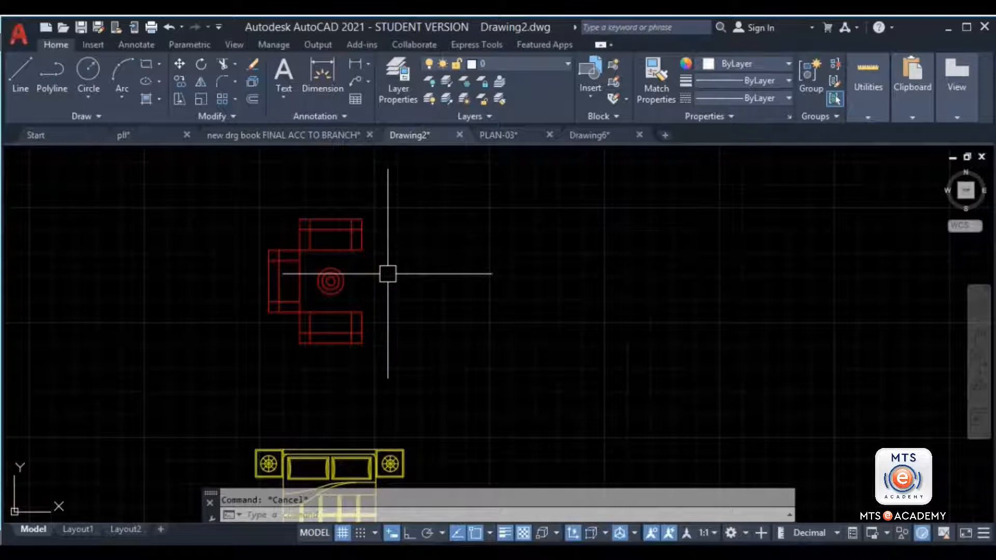
- Define the complete red sofa set with its round table as a block named SOFA, converting it to a block
click(425, 200)
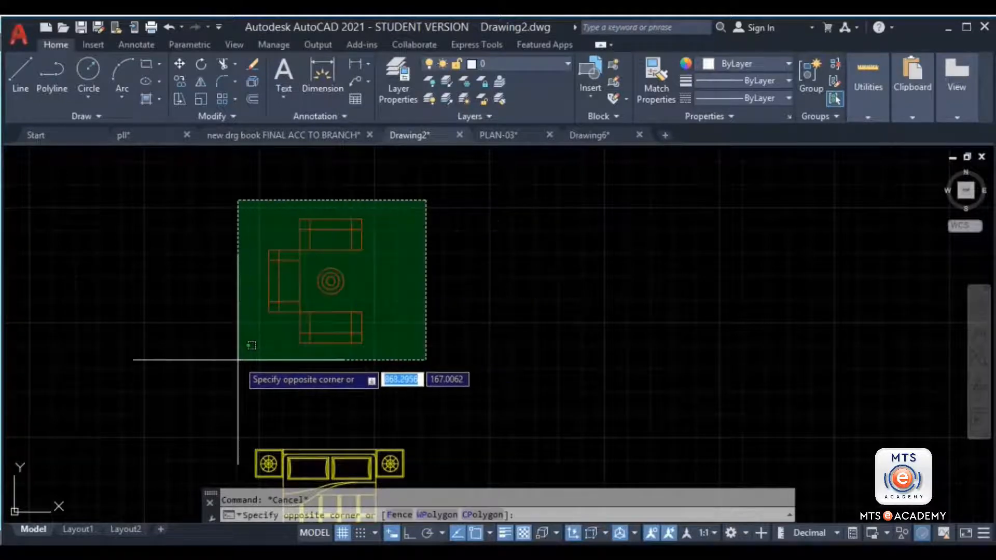
click(238, 358)
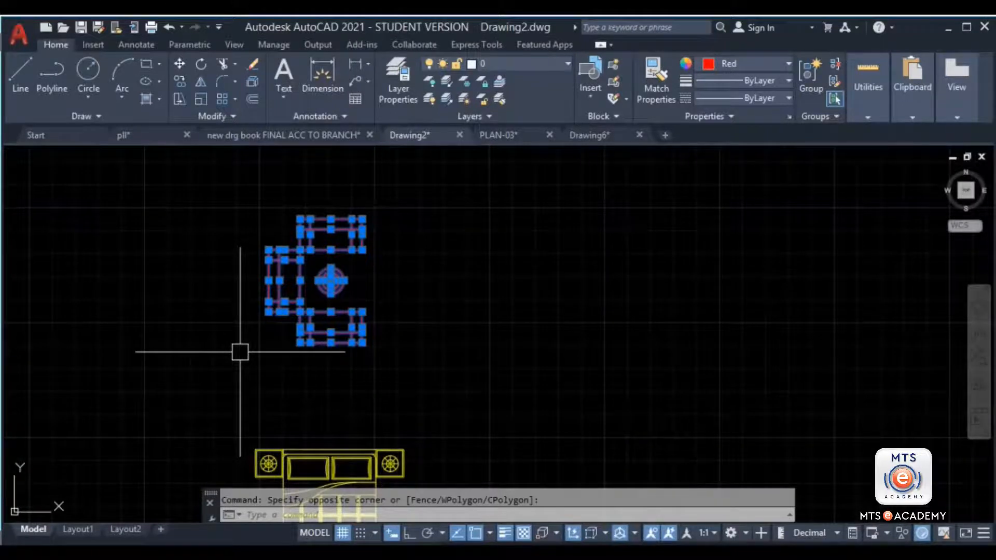
key(Return)
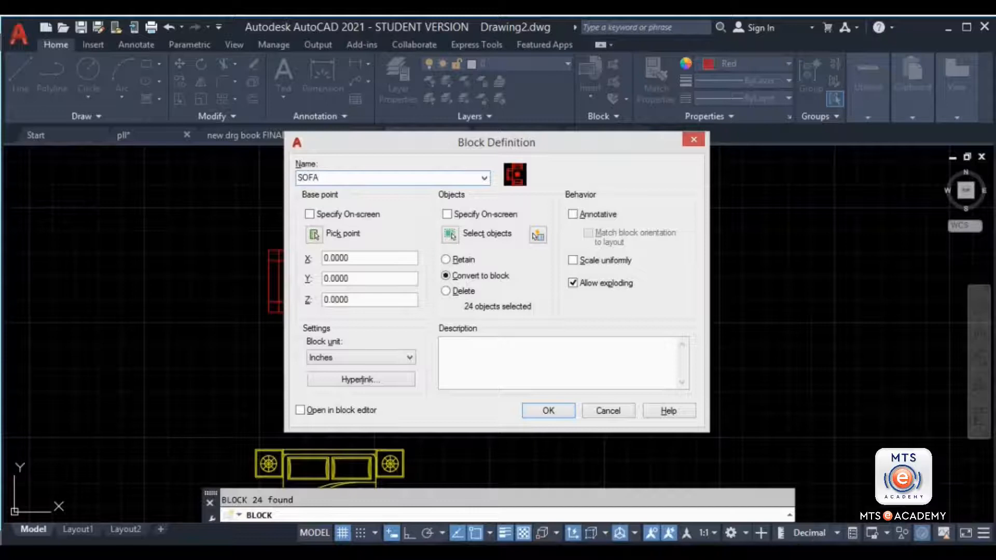
click(548, 410)
- Copy the sofa block eight times, six in a row to its right and two below that row
click(484, 245)
text(Co)
key(Return)
scroll(262, 323, down, 3)
click(265, 325)
click(365, 292)
click(444, 288)
click(525, 285)
click(602, 290)
click(686, 292)
click(795, 277)
click(770, 404)
click(558, 371)
key(Escape)
- Open the original sofa set's block, SOFA, in the Block Editor
scroll(237, 323, up, 5)
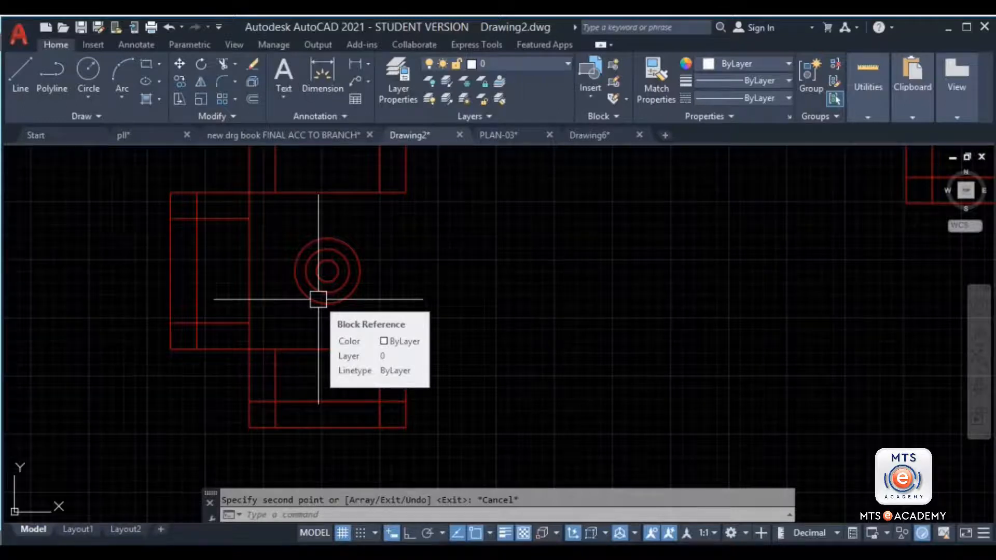
scroll(318, 299, down, 5)
middle_drag(396, 311, 300, 312)
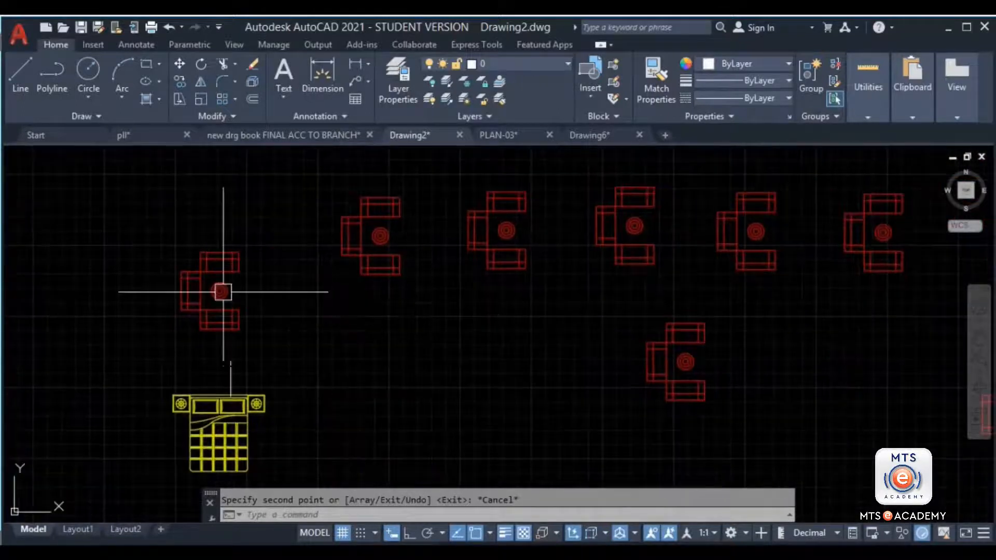
scroll(222, 291, up, 4)
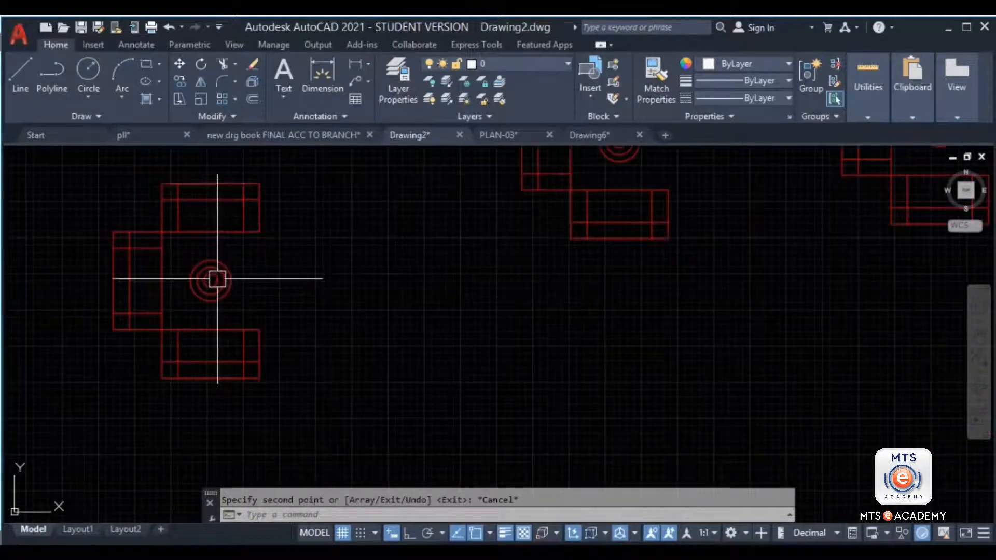
scroll(220, 274, up, 2)
middle_drag(238, 284, 349, 288)
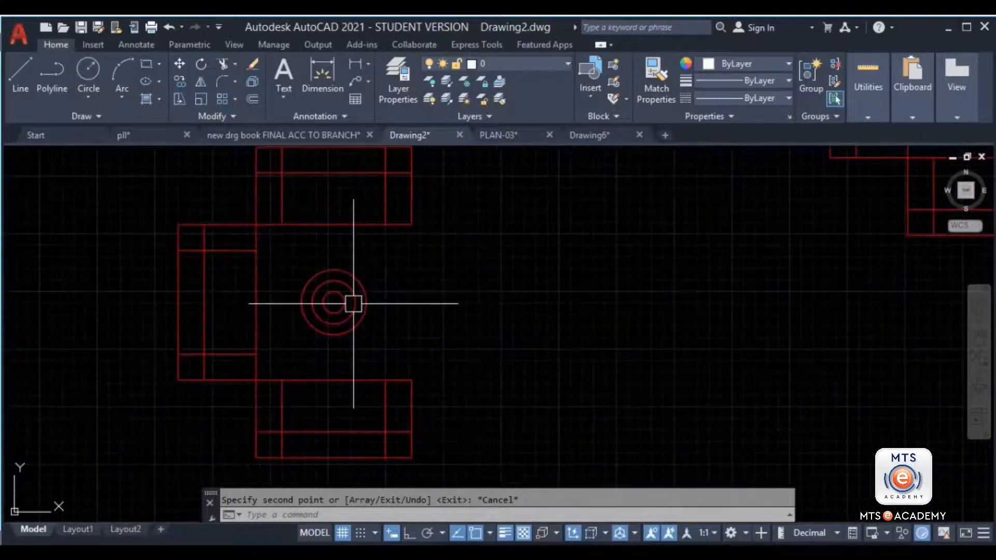
double_click(357, 292)
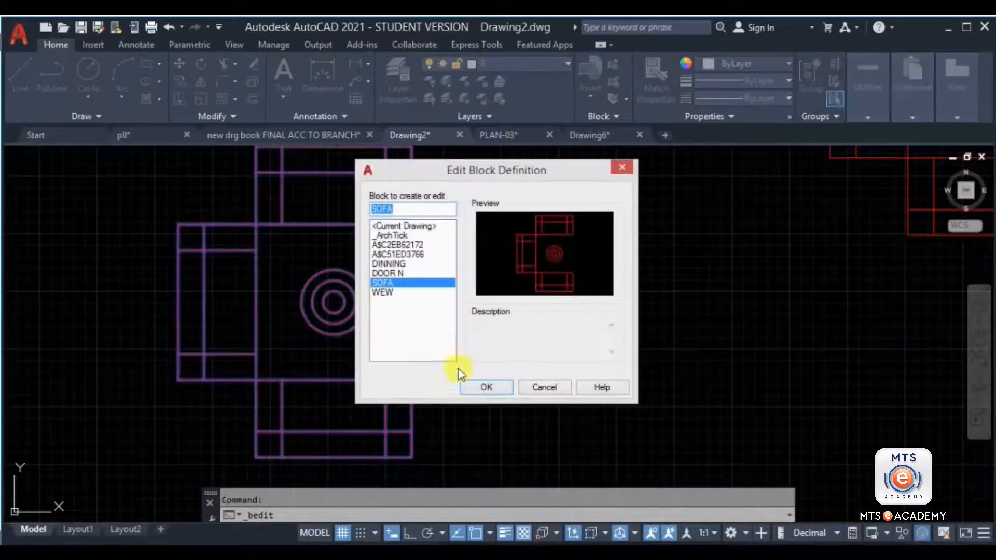
click(486, 387)
- Delete the three concentric circles of the round table from the sofa block
click(573, 334)
click(493, 351)
key(Delete)
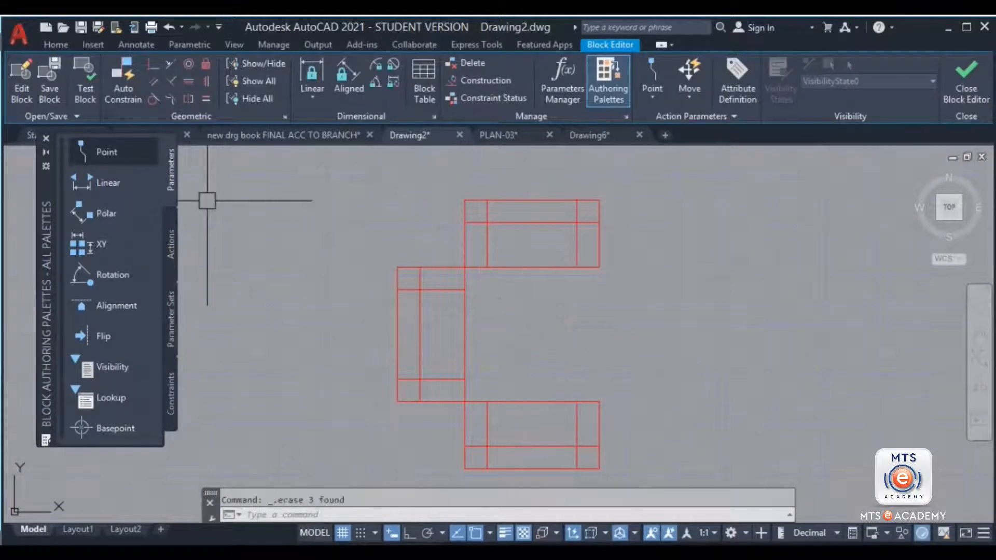
- Draw a rectangular table about 23 units tall in the open space between the three sofas of the SOFA block
click(56, 45)
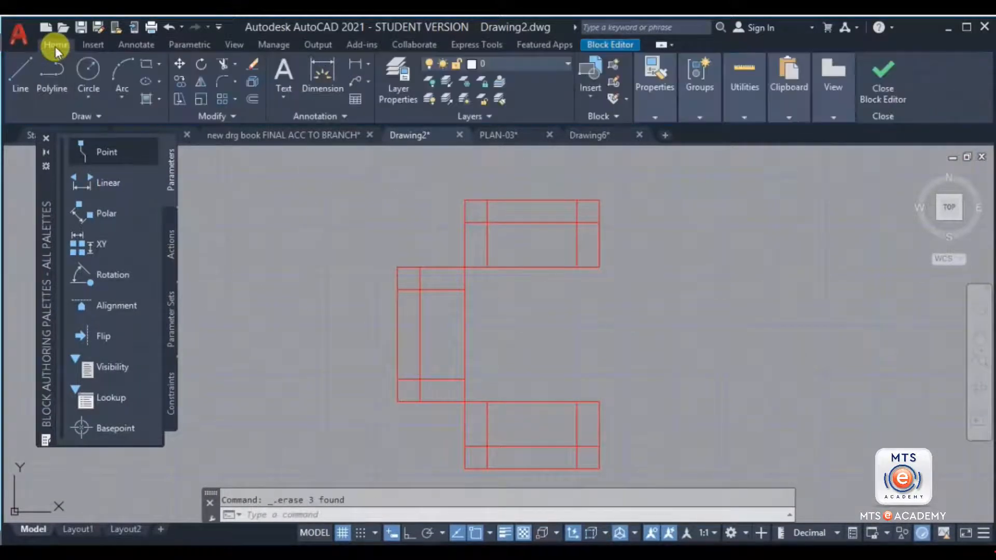
click(149, 73)
click(506, 291)
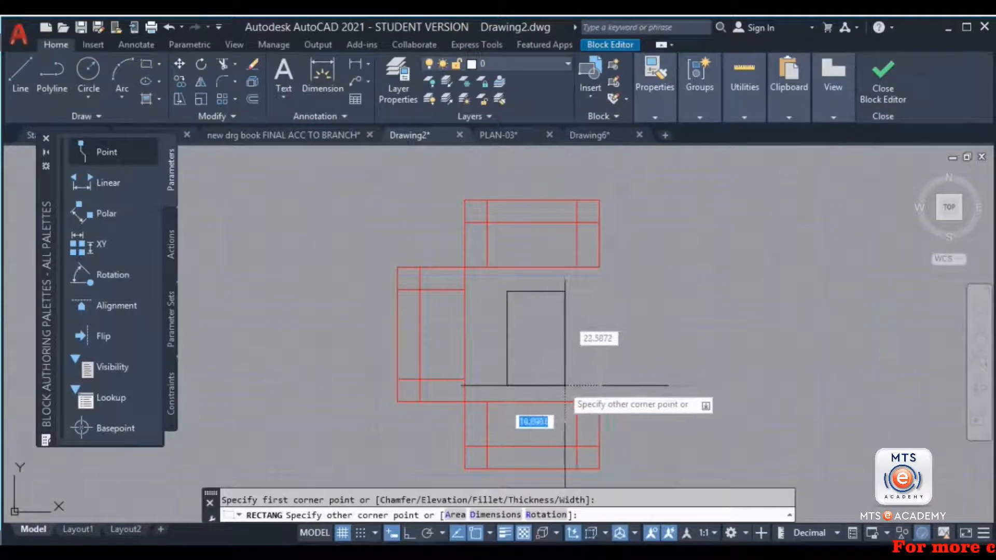
click(570, 386)
scroll(530, 346, up, 2)
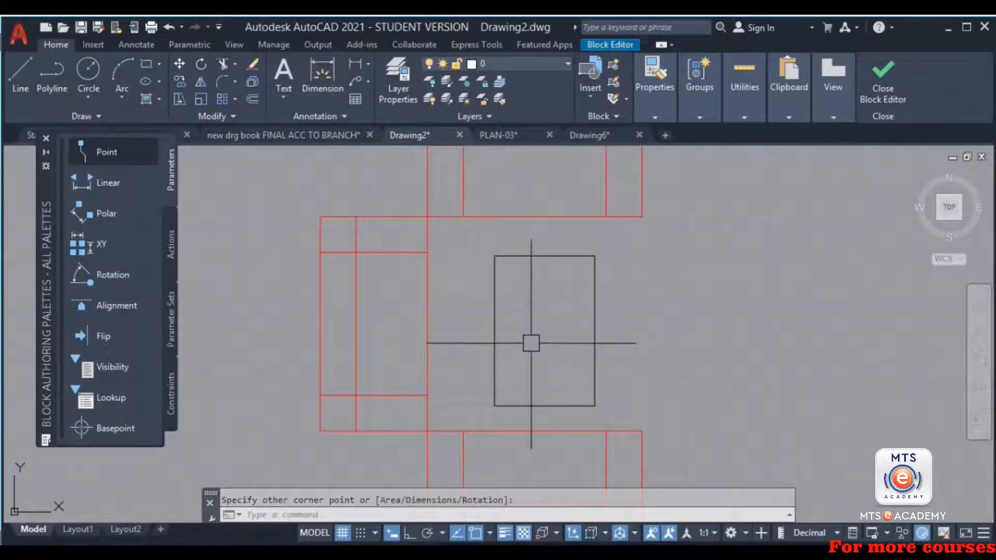
- Draw a small circle just inside the lower-left corner of the rectangular table as a leg
text(c)
key(Return)
scroll(524, 394, up, 2)
click(471, 423)
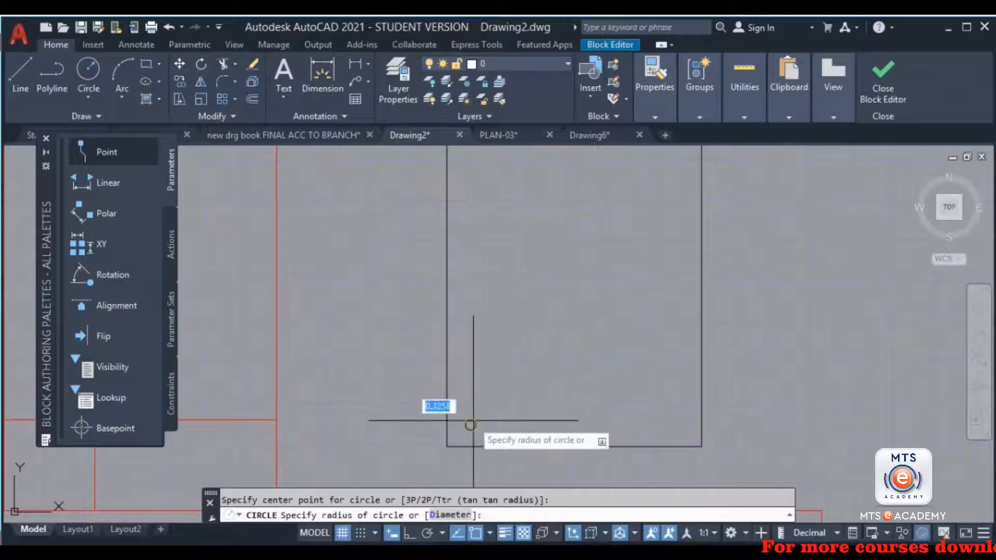
click(472, 422)
- Copy the small leg circle from its centre into the other three corners of the rectangular table
click(490, 409)
click(465, 429)
text(co)
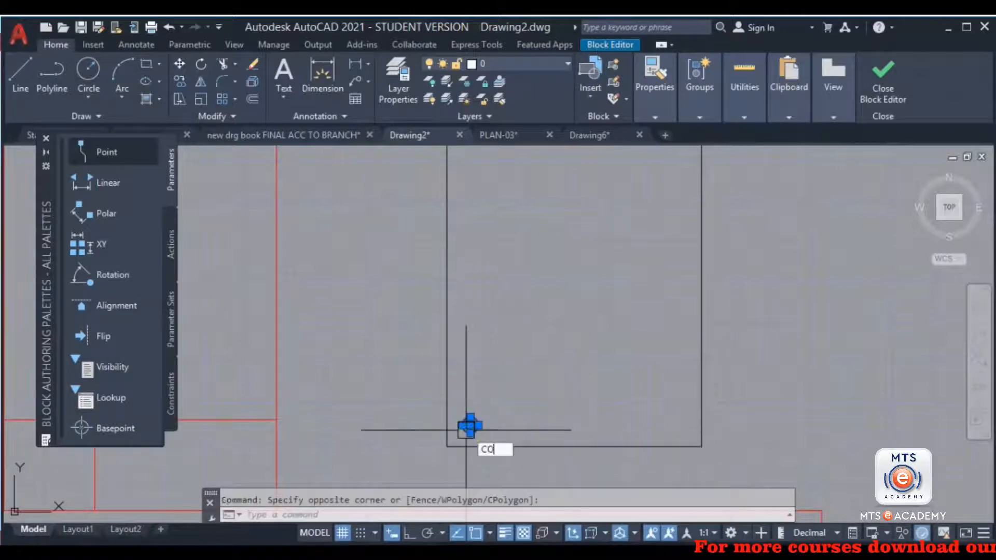
key(Return)
click(470, 426)
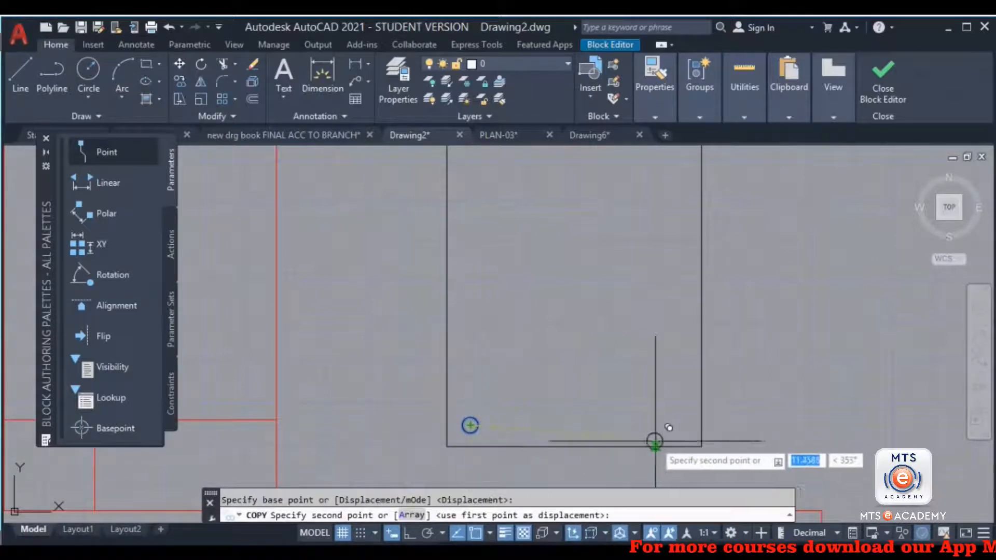
click(677, 422)
middle_drag(678, 395, 668, 392)
scroll(668, 393, down, 2)
scroll(674, 262, up, 2)
click(458, 264)
key(Escape)
- Close the Block Editor and save the changes to the SOFA block
click(880, 91)
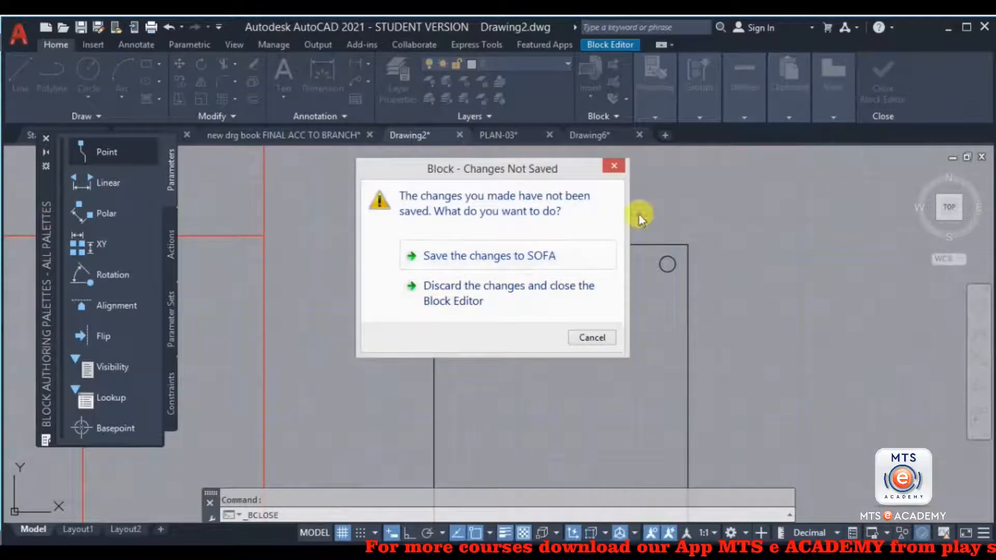
click(463, 255)
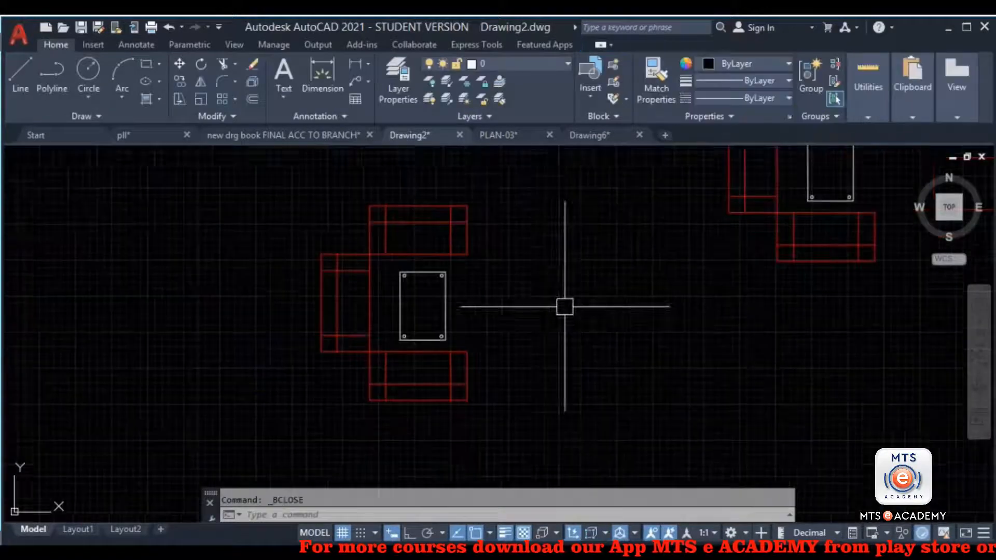
- Examine the table in all the sofa block copies and look over the bed, dining set and blue door drawings below
mouse_move(834, 354)
middle_down()
mouse_move(611, 327)
mouse_move(499, 345)
middle_up()
scroll(612, 327, down, 4)
scroll(859, 282, down, 4)
mouse_move(869, 317)
middle_down()
mouse_move(884, 337)
mouse_move(598, 188)
middle_up()
mouse_move(318, 225)
middle_down()
mouse_move(329, 285)
mouse_move(321, 224)
middle_up()
scroll(328, 290, up, 5)
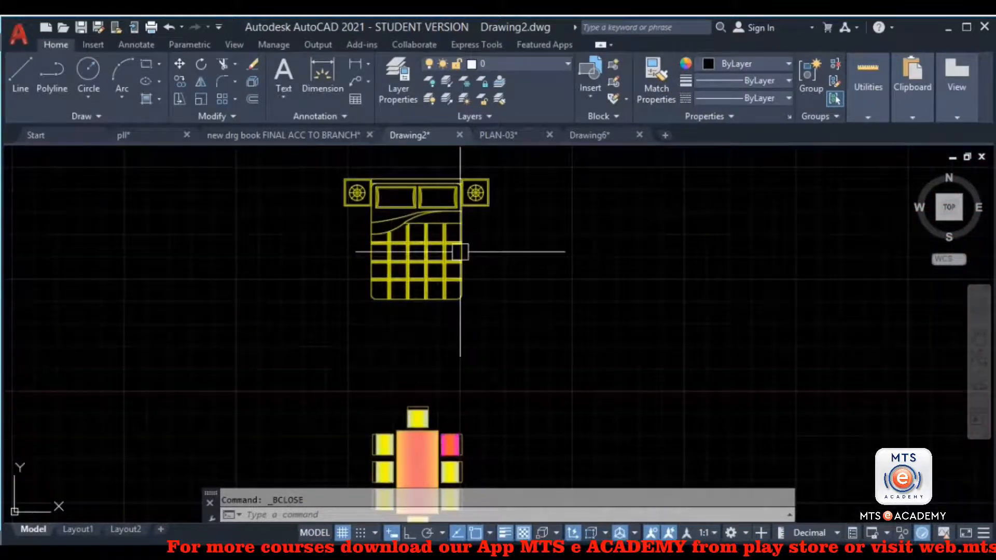
scroll(460, 252, down, 3)
middle_drag(393, 403, 349, 310)
scroll(394, 399, up, 3)
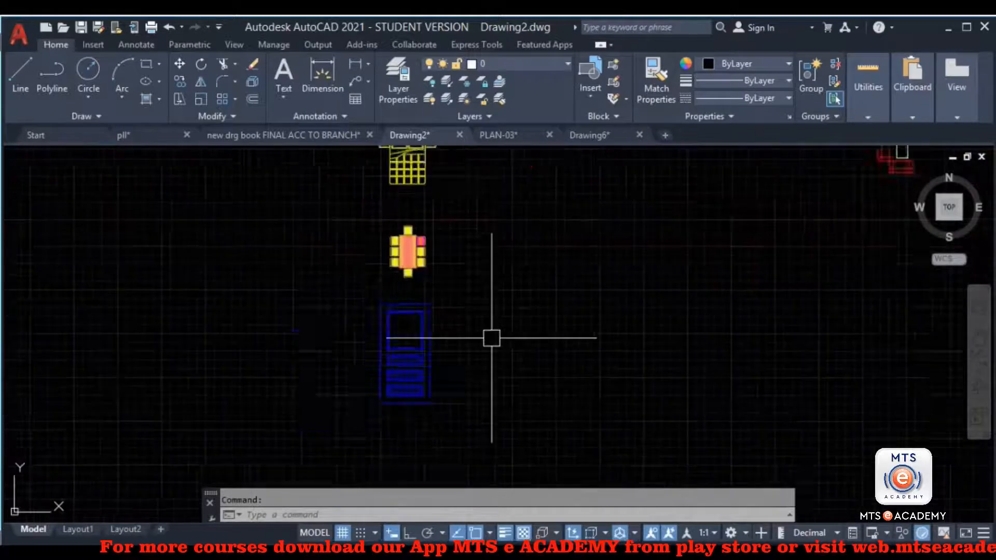
scroll(492, 338, down, 2)
middle_drag(491, 339, 362, 349)
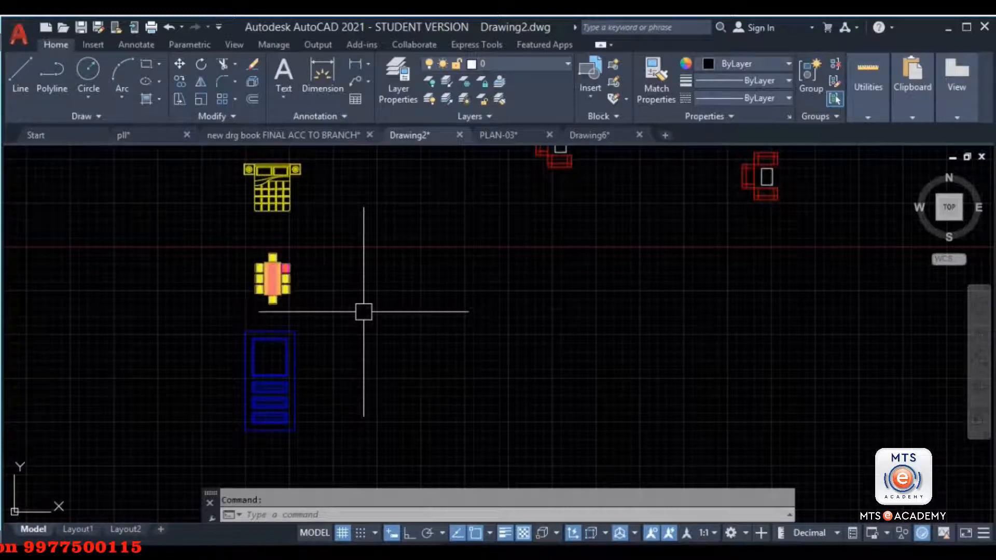
middle_drag(362, 294, 378, 294)
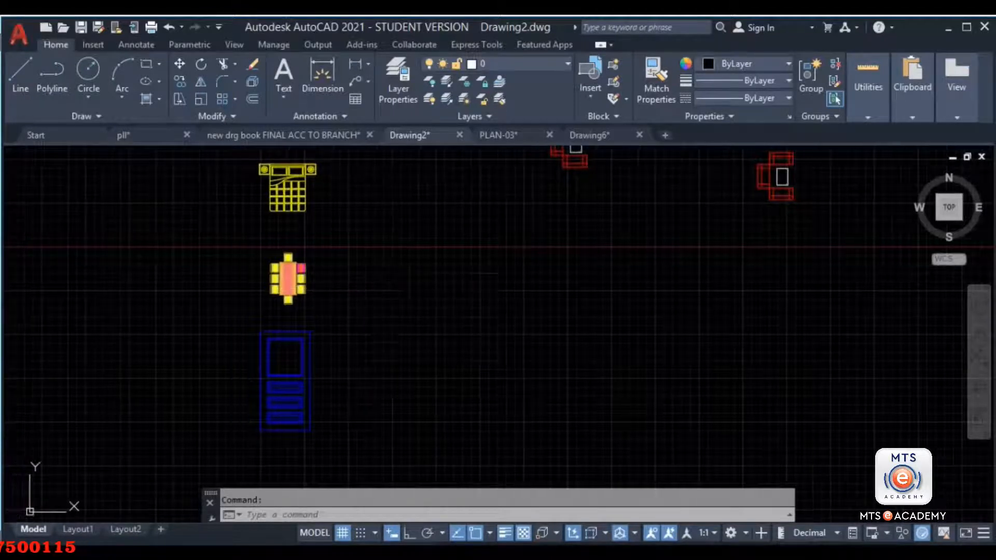
scroll(456, 231, down, 3)
middle_drag(457, 232, 458, 307)
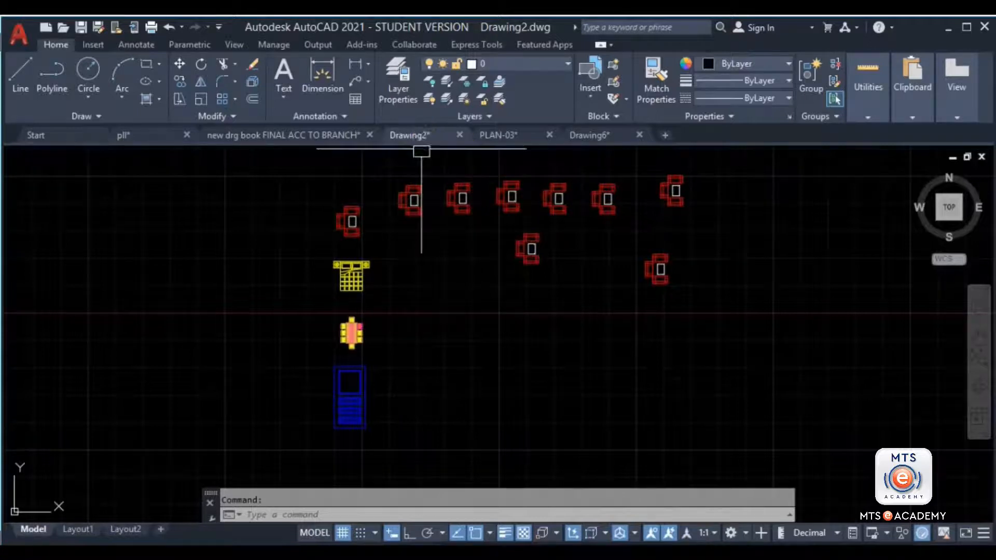
- Switch to Drawing6 and erase all the block copies in it
click(589, 136)
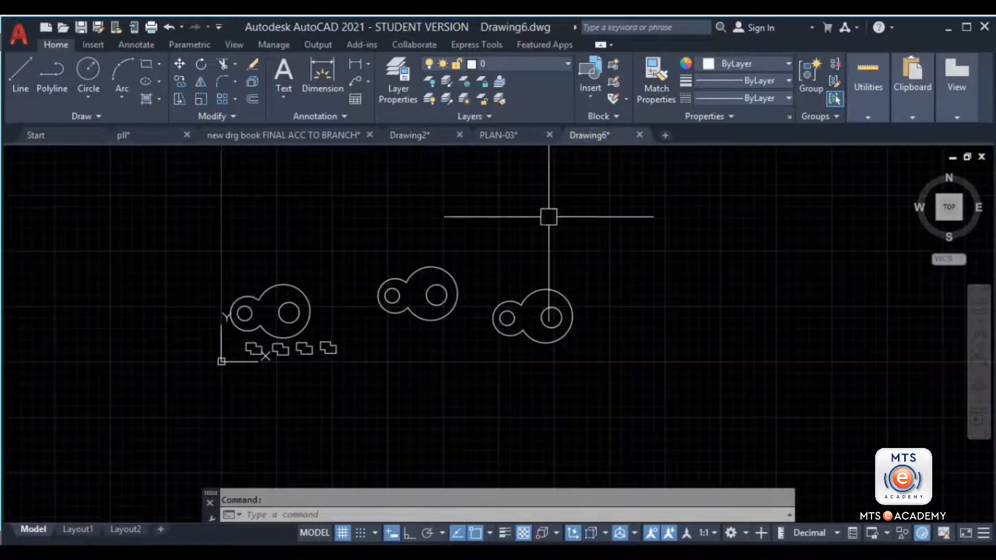
scroll(408, 304, up, 2)
click(749, 217)
click(113, 376)
key(Delete)
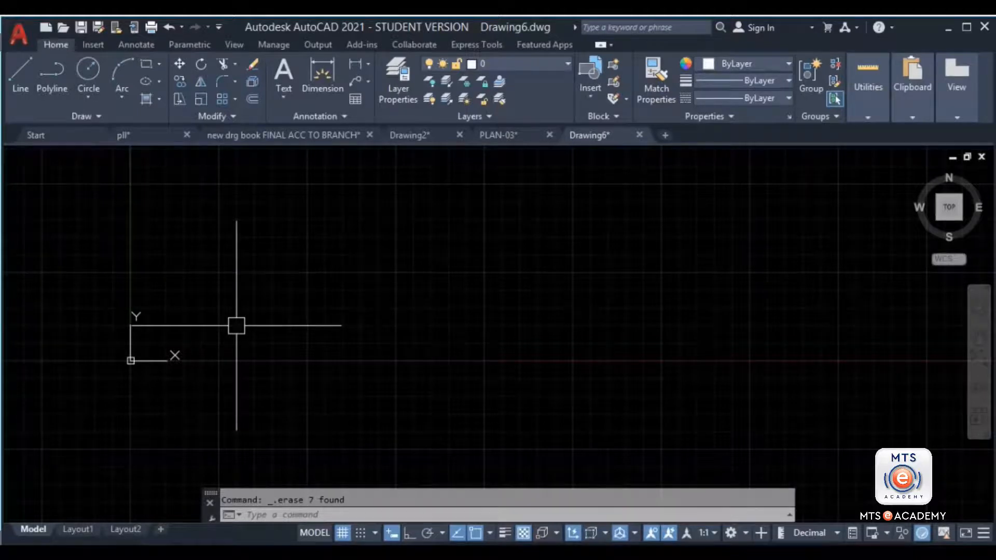
- Insert blocks B1 and B2 side by side into the empty drawing
click(592, 99)
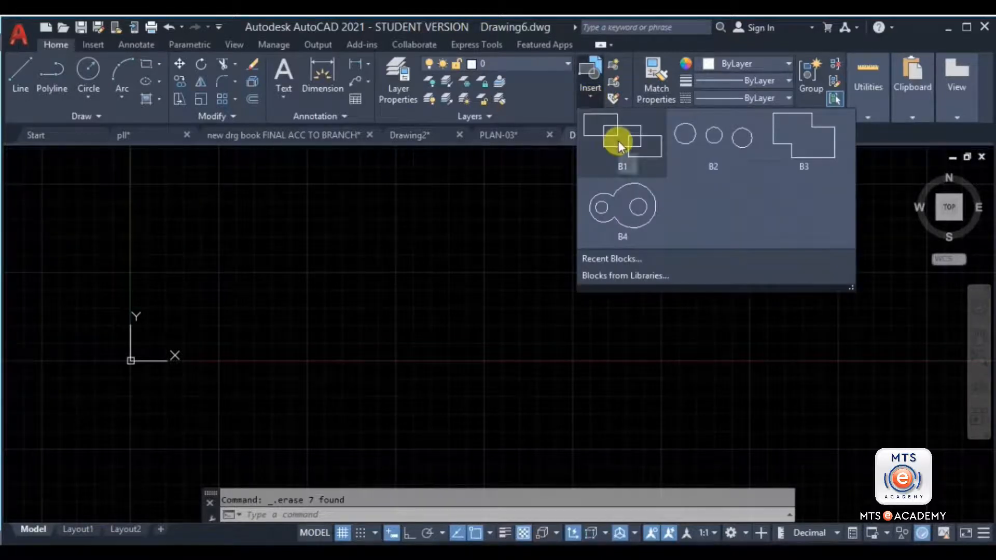
click(618, 141)
click(592, 88)
click(694, 136)
click(378, 309)
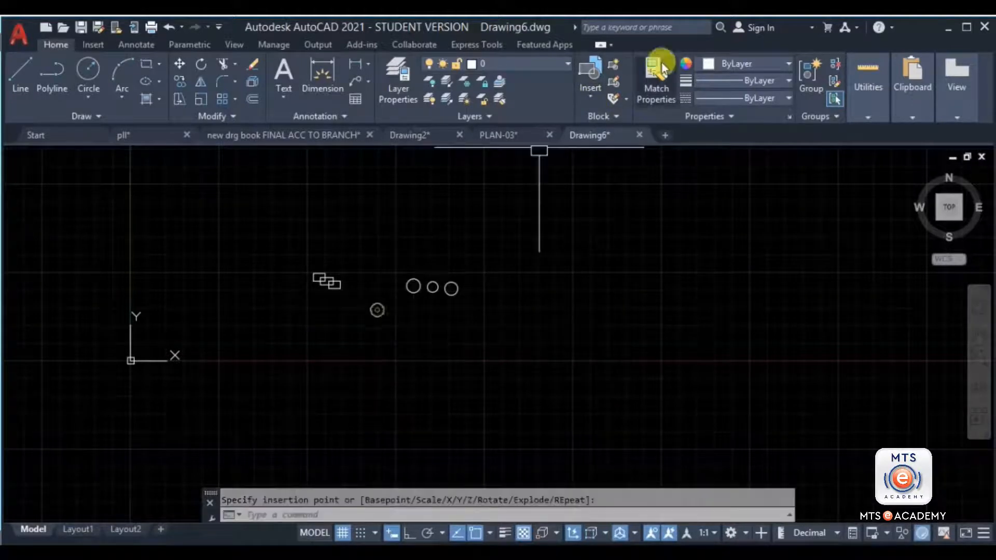
- Insert block B3 beside the three circles of B2, and block B4 above it
click(594, 90)
click(787, 152)
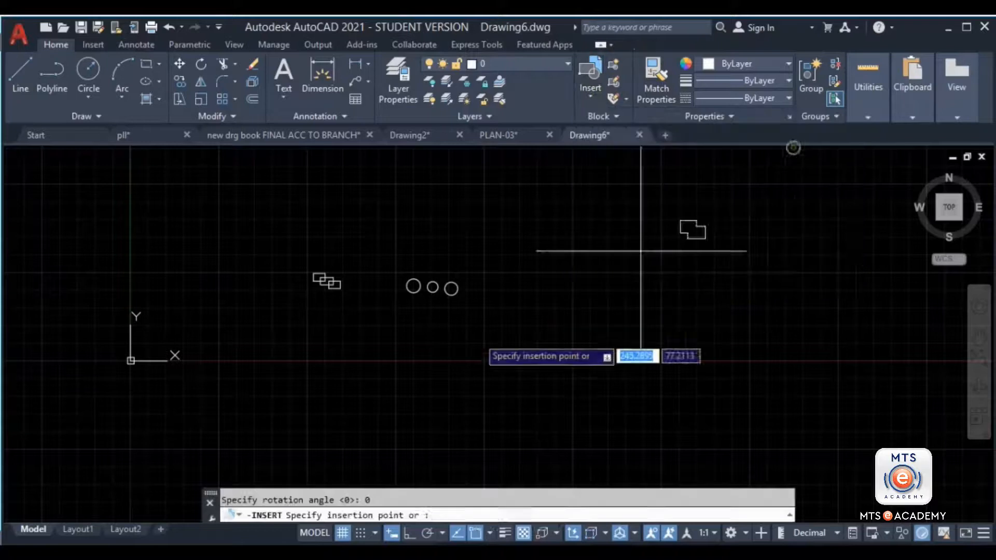
click(471, 338)
click(596, 86)
click(623, 210)
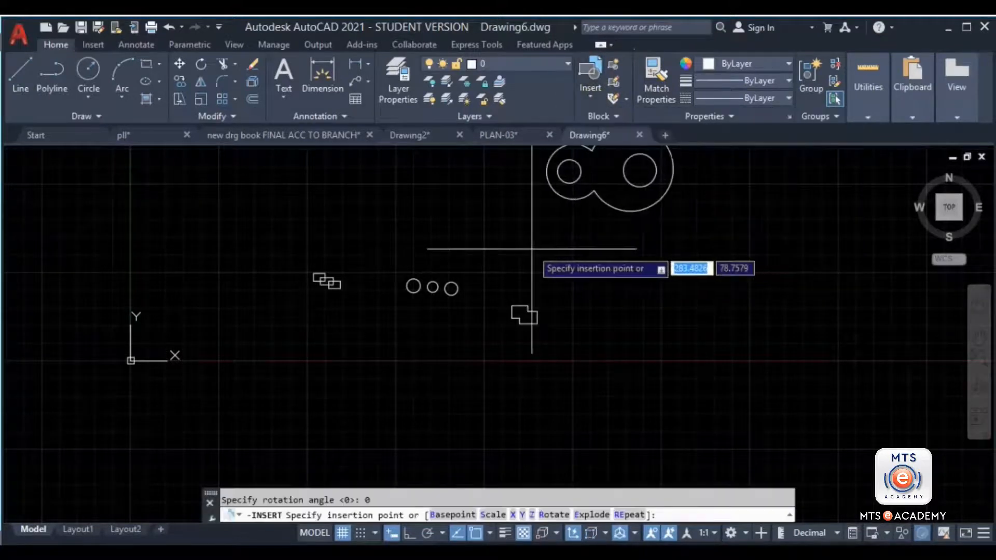
middle_drag(645, 238, 556, 300)
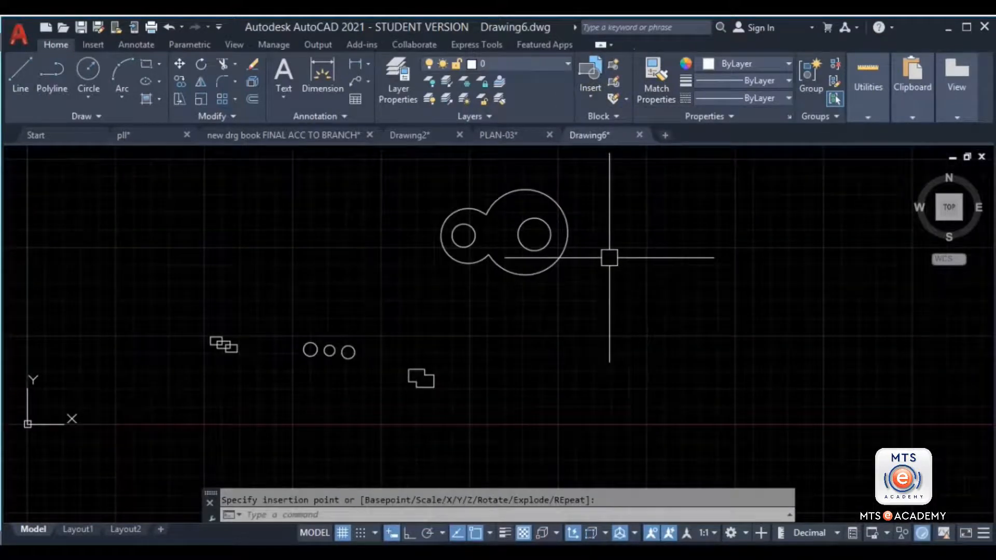
key(Escape)
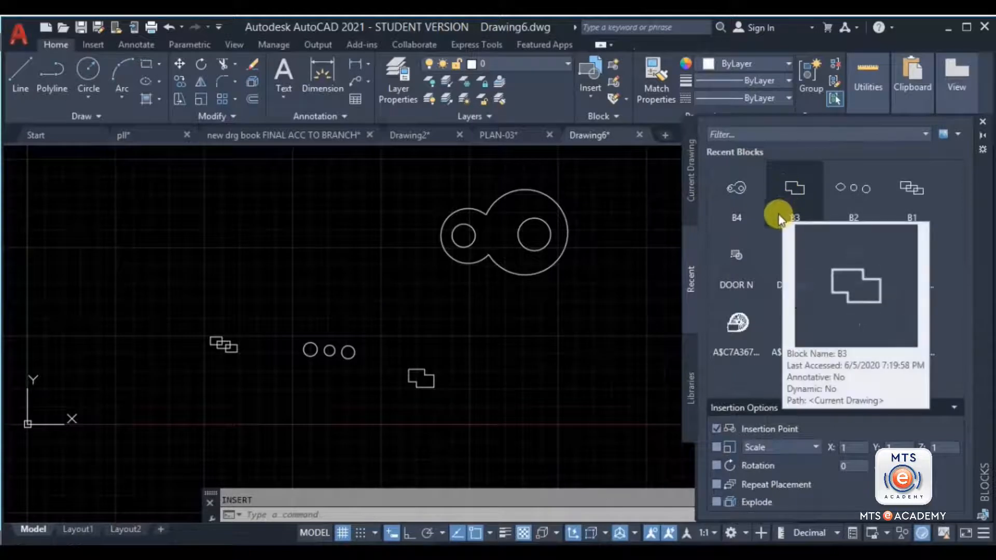
- Insert another B3 and another B1 from the recent blocks, one on each side of the B4 shape
middle_drag(445, 251, 360, 295)
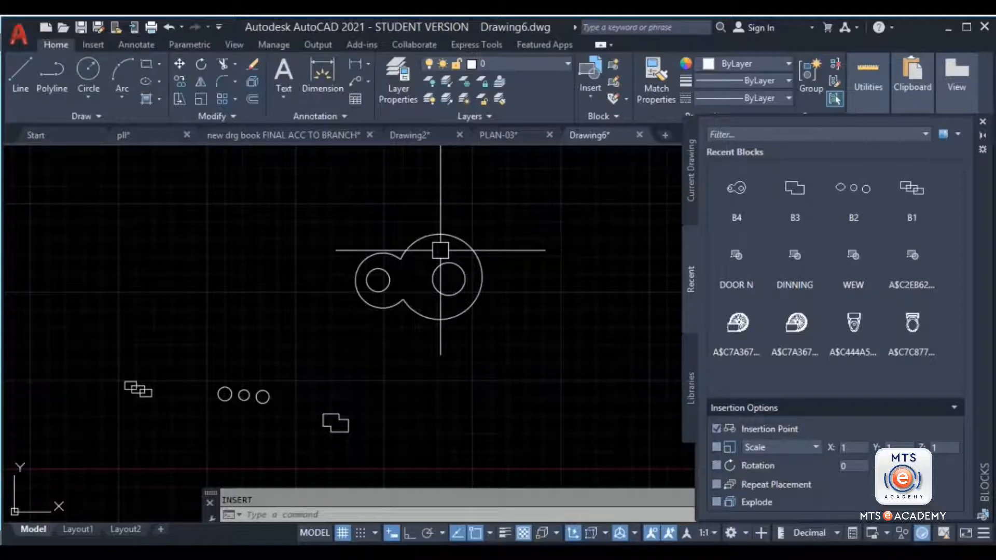
click(440, 251)
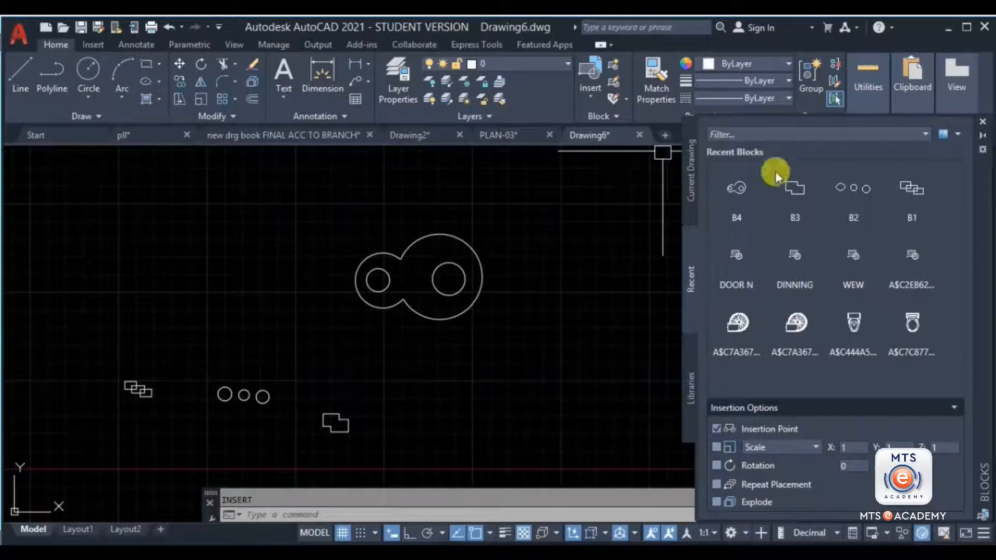
mouse_move(746, 199)
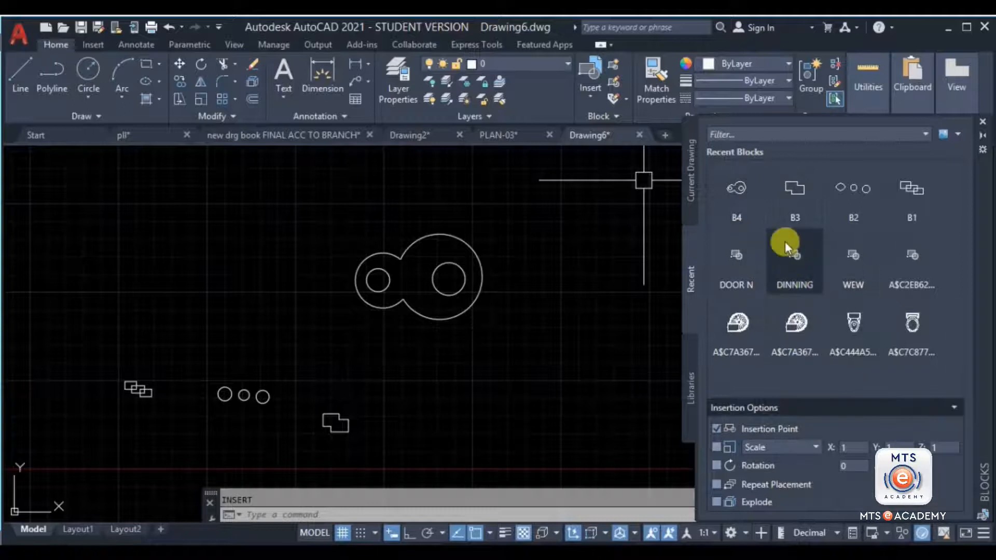
click(797, 200)
click(525, 332)
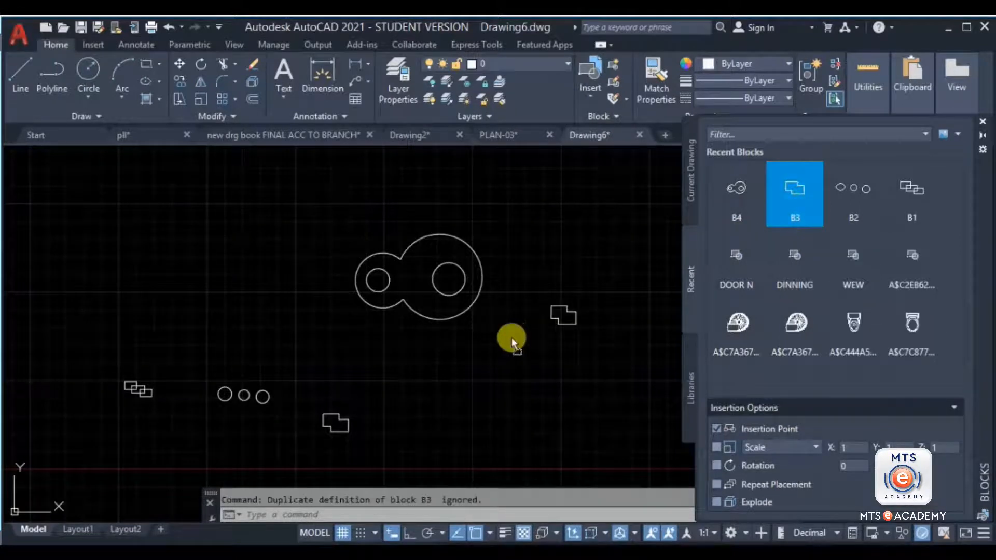
click(892, 201)
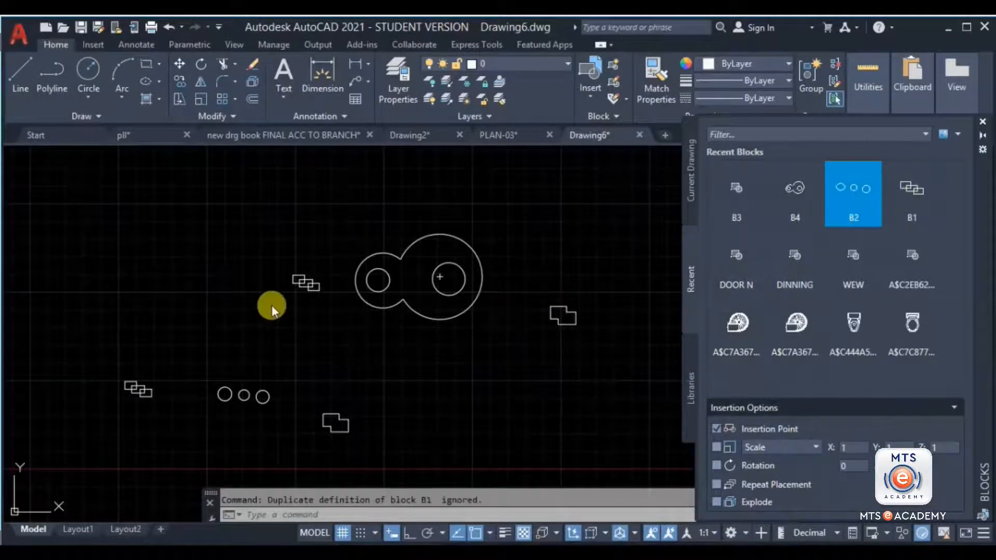
click(262, 289)
- Insert one more B3 from the recent blocks below the new B1 copy, then close the Blocks palette
scroll(263, 289, up, 5)
middle_drag(262, 289, 327, 280)
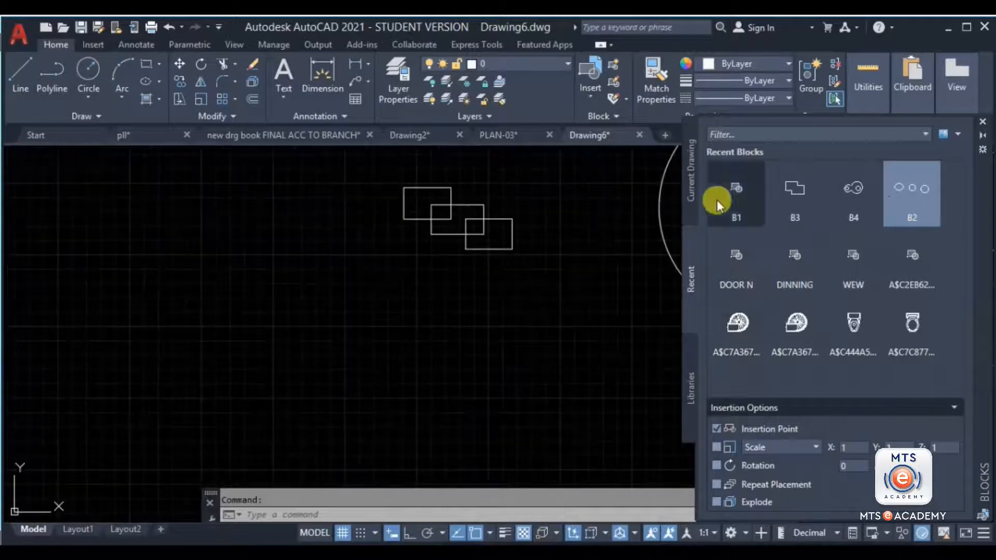
click(790, 196)
click(194, 415)
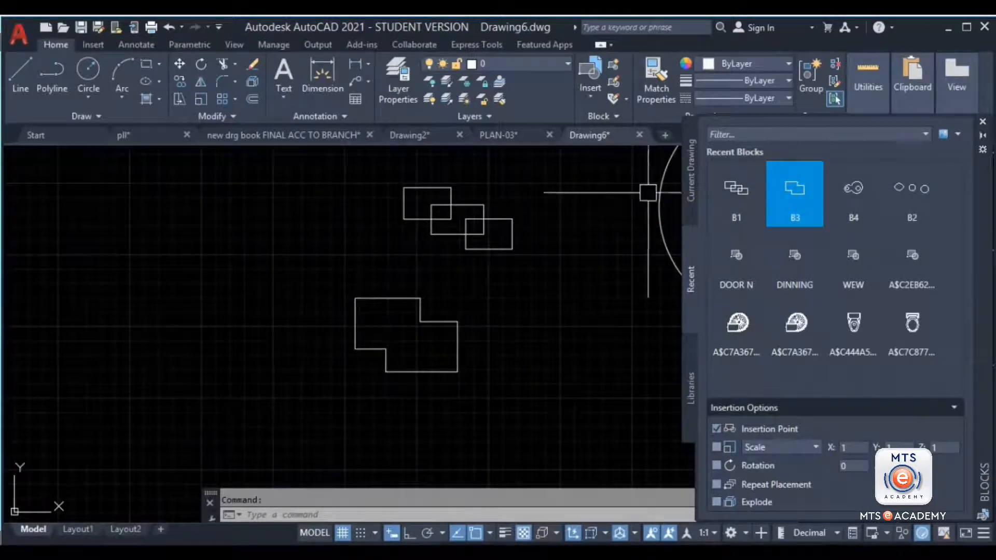
click(982, 121)
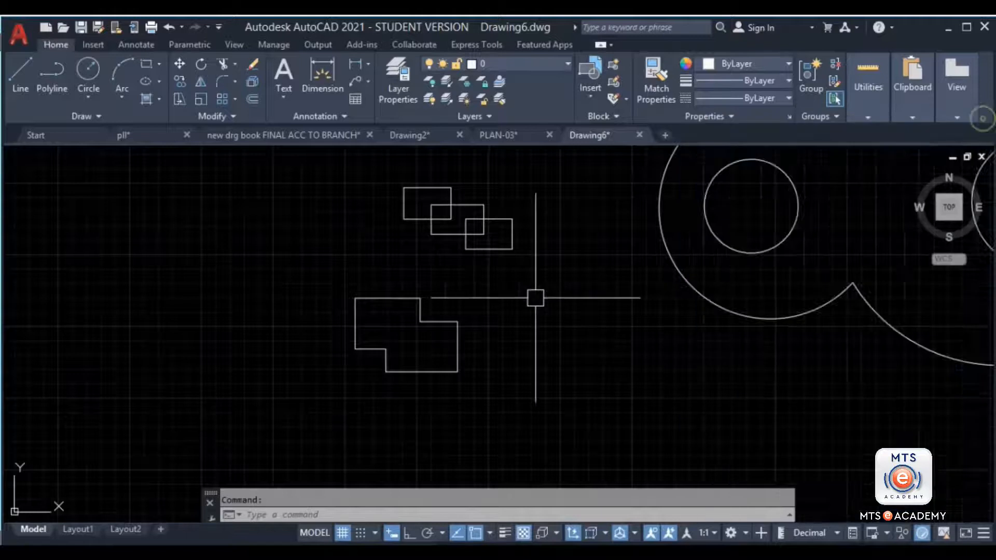
scroll(533, 296, down, 4)
middle_drag(453, 282, 518, 272)
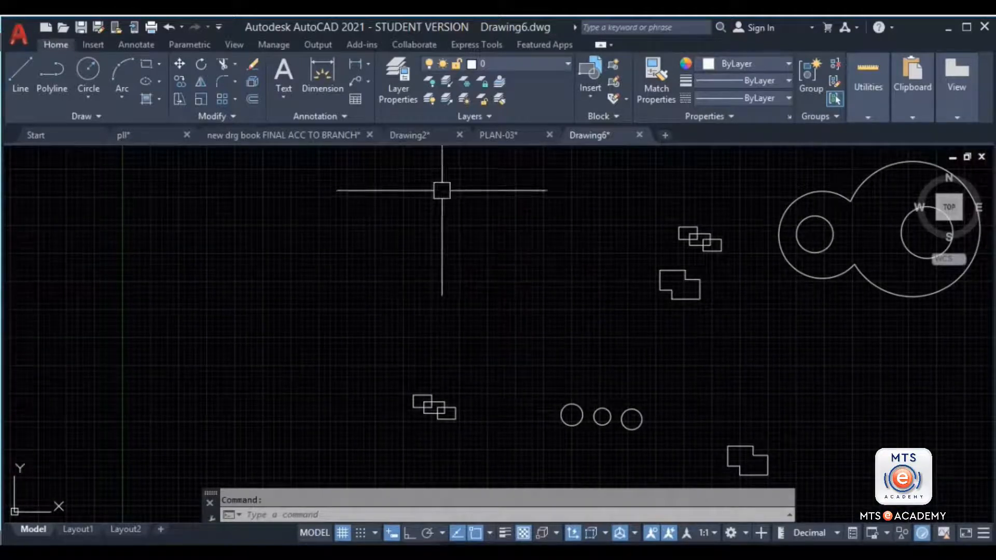
scroll(338, 216, up, 3)
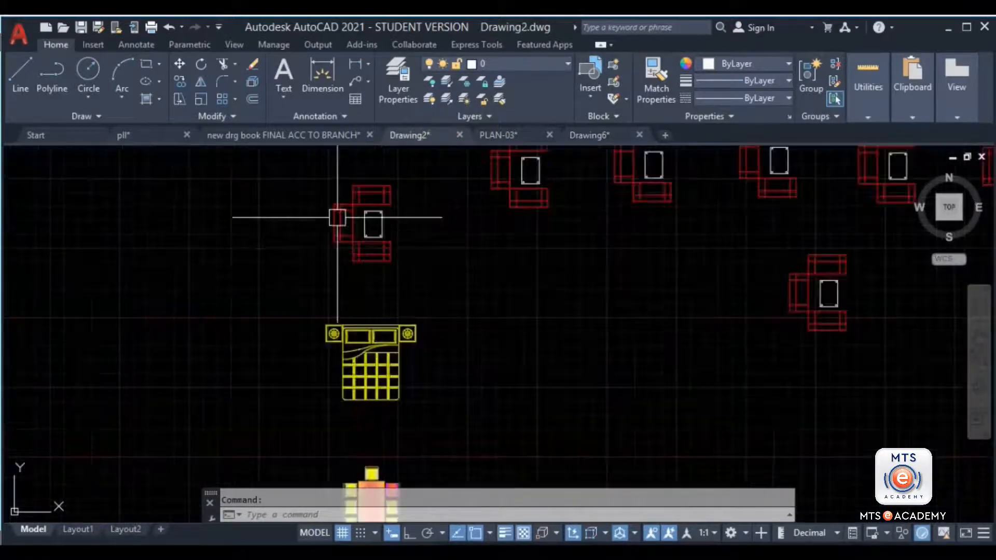
scroll(432, 264, up, 2)
scroll(434, 267, down, 2)
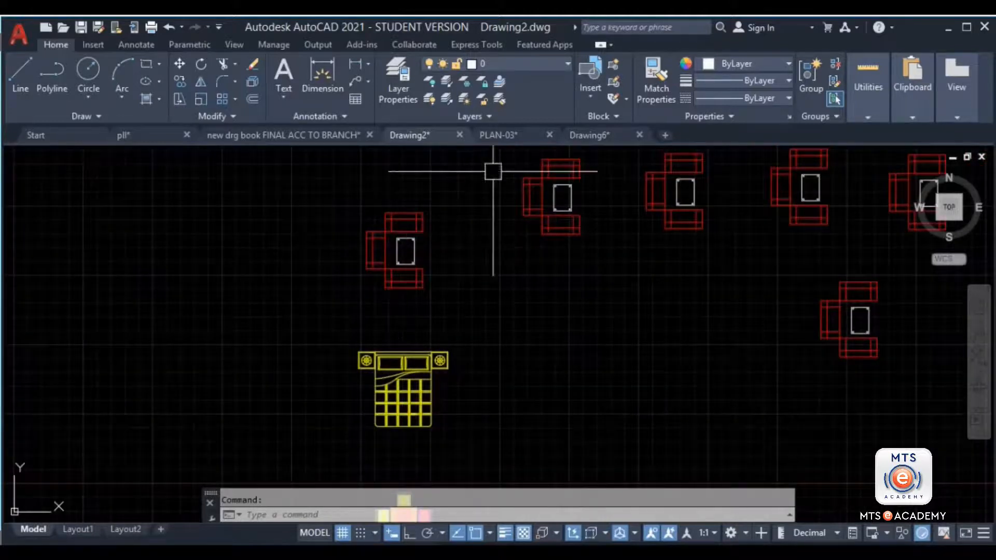
- In the PLAN-03 drawing, move the toilet seat block from the 4'0"X4'9" toilet to empty space left of the plan
click(517, 134)
scroll(348, 219, up, 4)
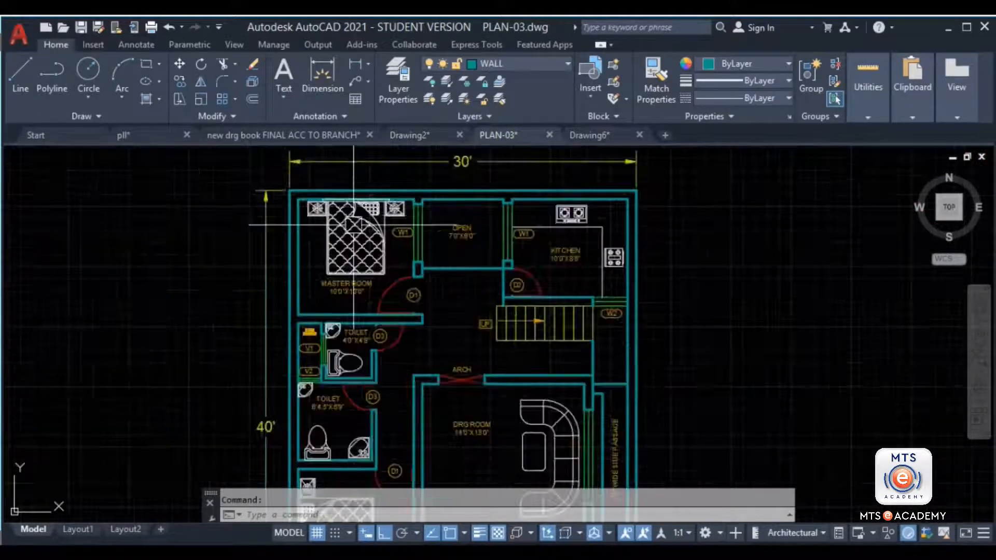
middle_drag(388, 247, 419, 181)
middle_drag(408, 314, 506, 285)
scroll(327, 321, up, 4)
click(444, 252)
text(m)
key(Return)
click(480, 277)
middle_drag(193, 343, 518, 305)
click(113, 307)
middle_drag(738, 286, 669, 358)
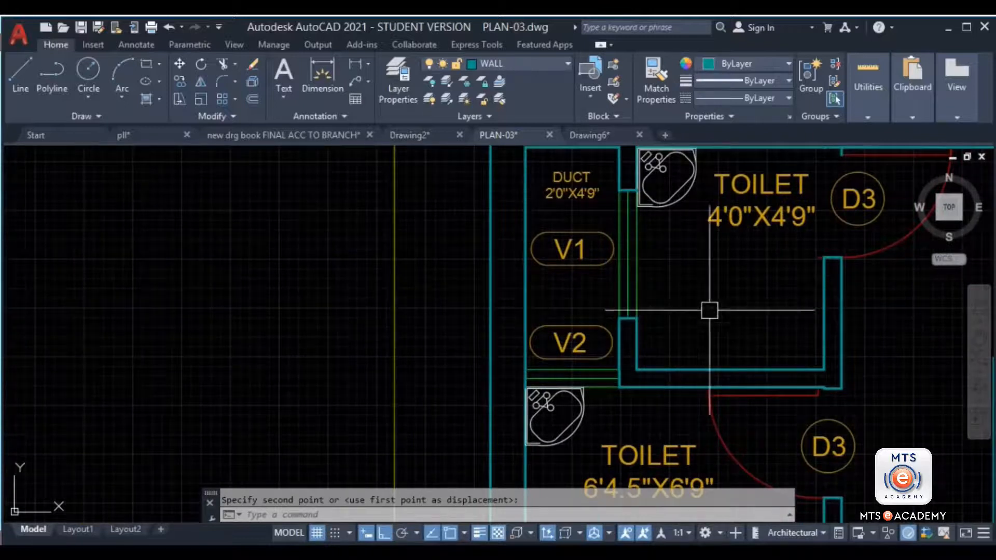
scroll(267, 326, down, 1)
middle_drag(264, 325, 834, 362)
scroll(515, 351, up, 4)
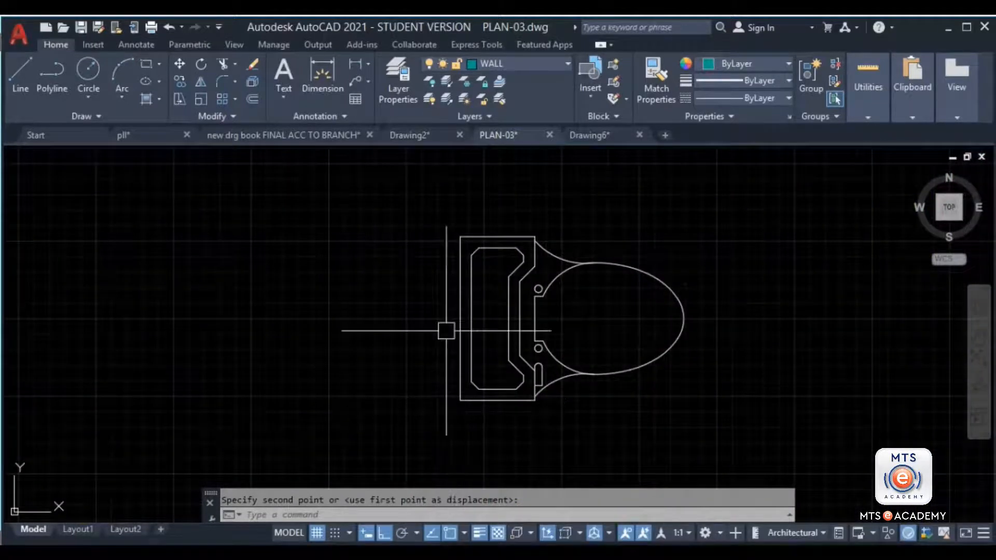
- Explode the toilet seat block left of the plan and select several of its parts to check they are separate
key(Escape)
click(798, 196)
click(404, 441)
middle_drag(643, 371, 440, 304)
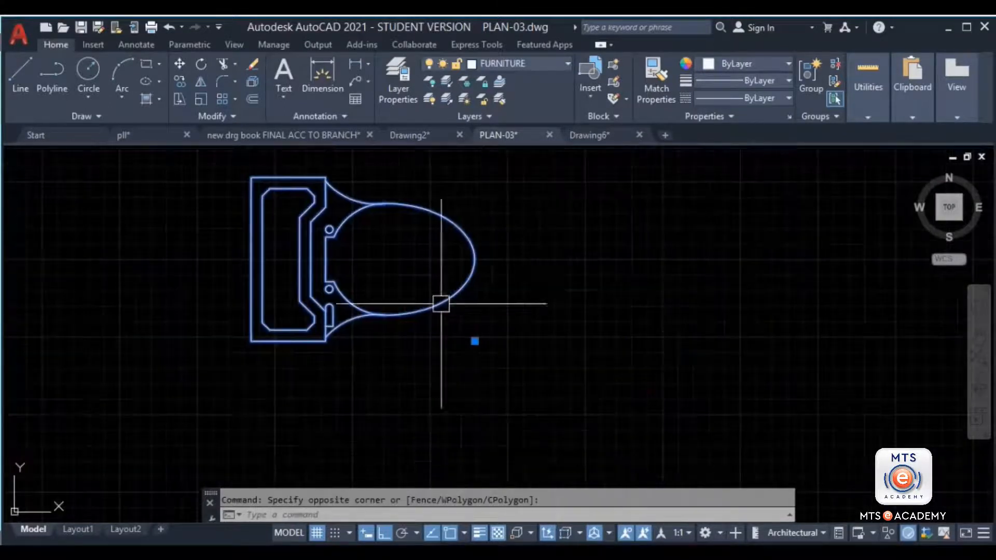
scroll(480, 310, down, 1)
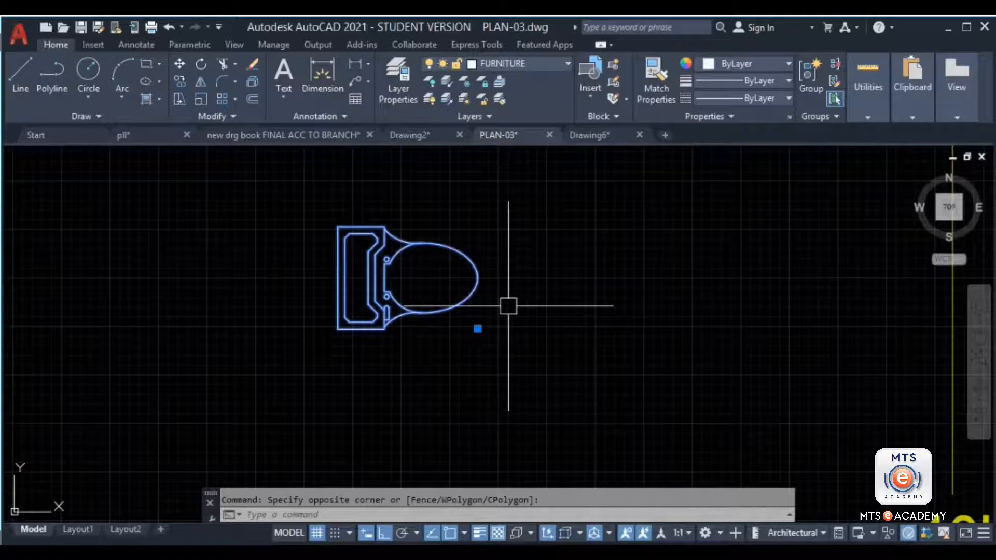
click(247, 83)
click(456, 260)
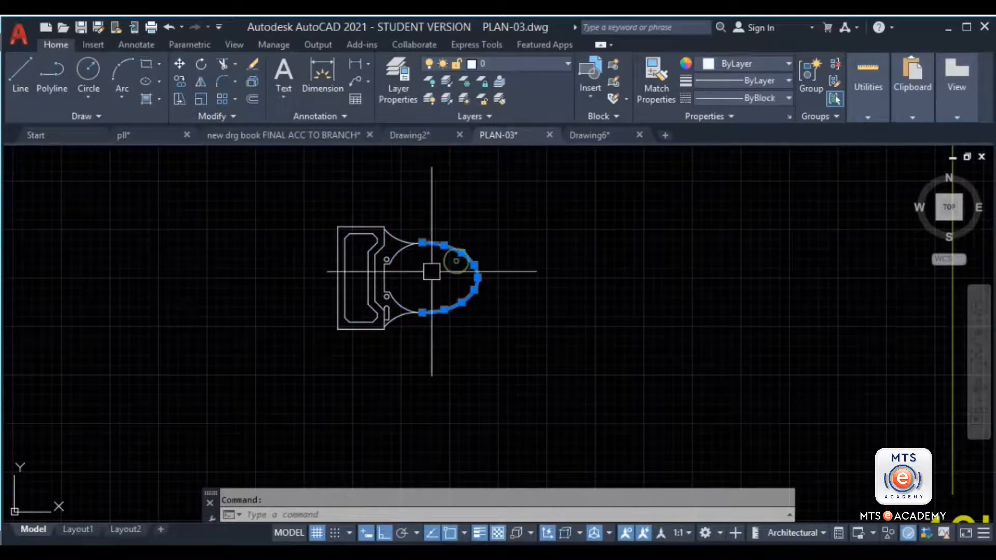
scroll(395, 261, up, 3)
click(336, 207)
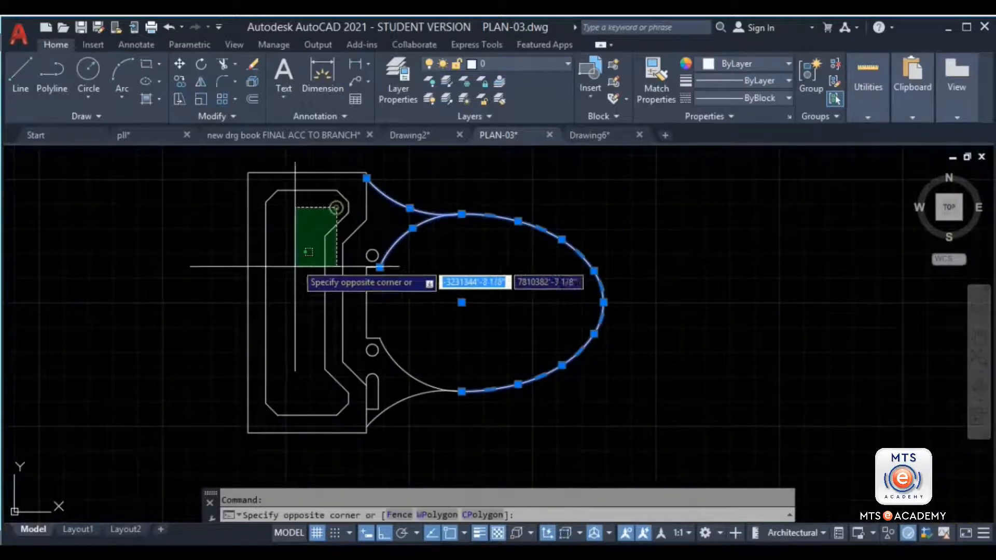
click(211, 285)
key(Escape)
- Copy the whole exploded toilet seat horizontally to the empty space left of the original
scroll(473, 298, down, 4)
click(591, 210)
click(236, 389)
text(co)
key(space)
click(434, 317)
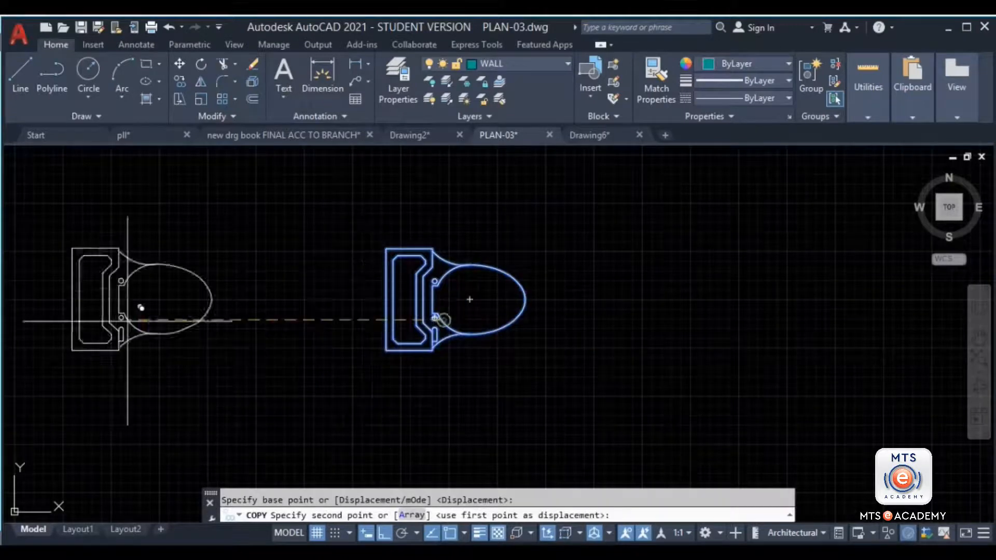
click(97, 318)
key(Return)
click(417, 280)
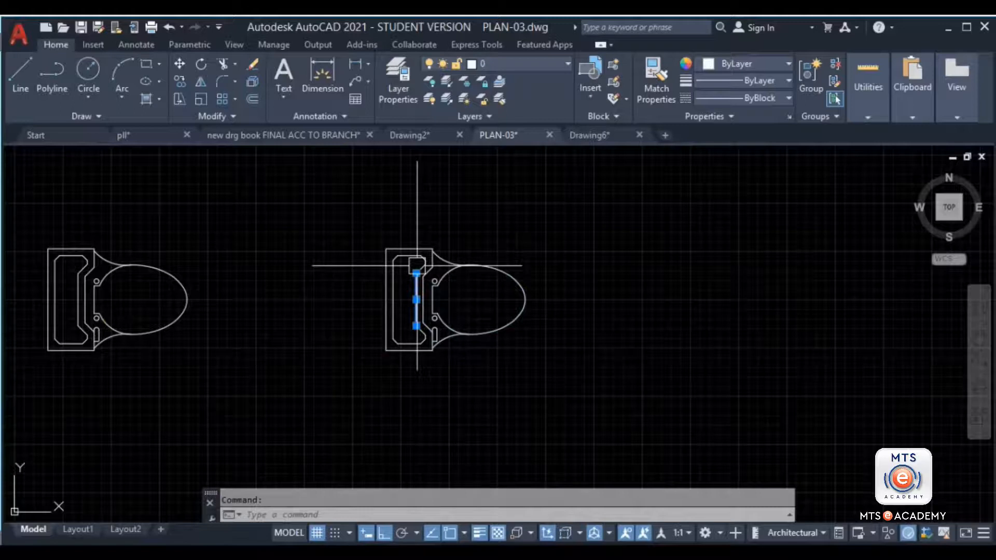
key(Escape)
- Define the left toilet seat copy as block X1, with its base point at the tank's lower-left corner
middle_drag(71, 361, 289, 334)
click(476, 196)
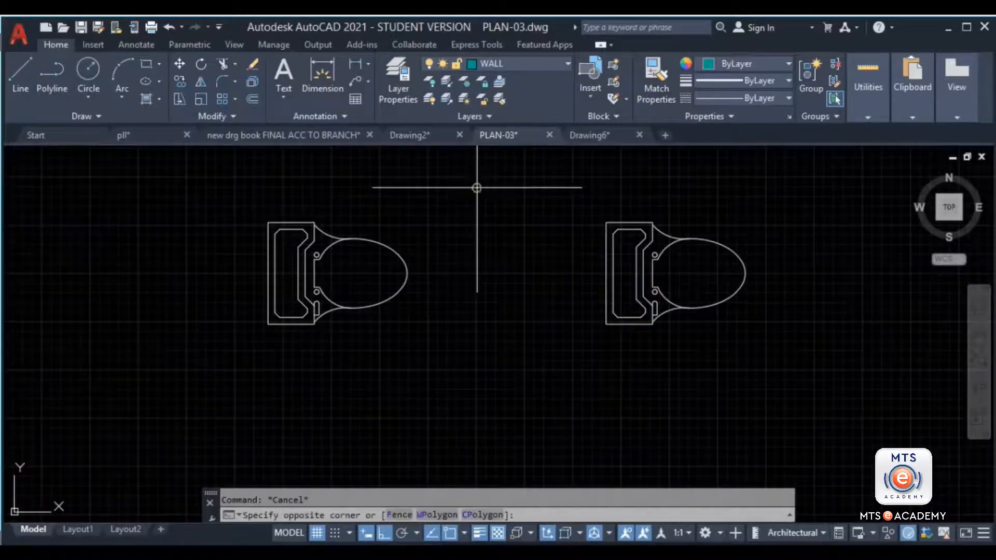
click(141, 376)
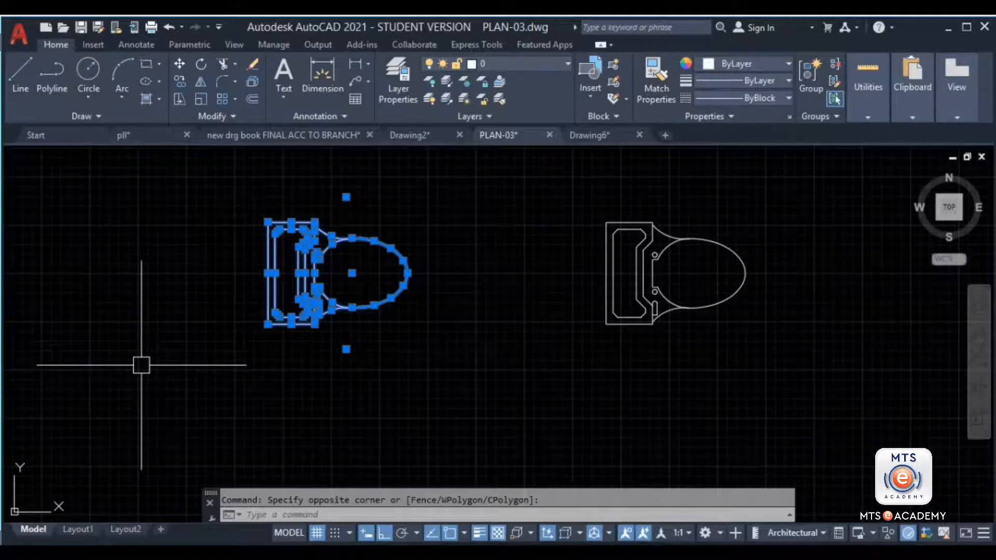
text(b)
key(Return)
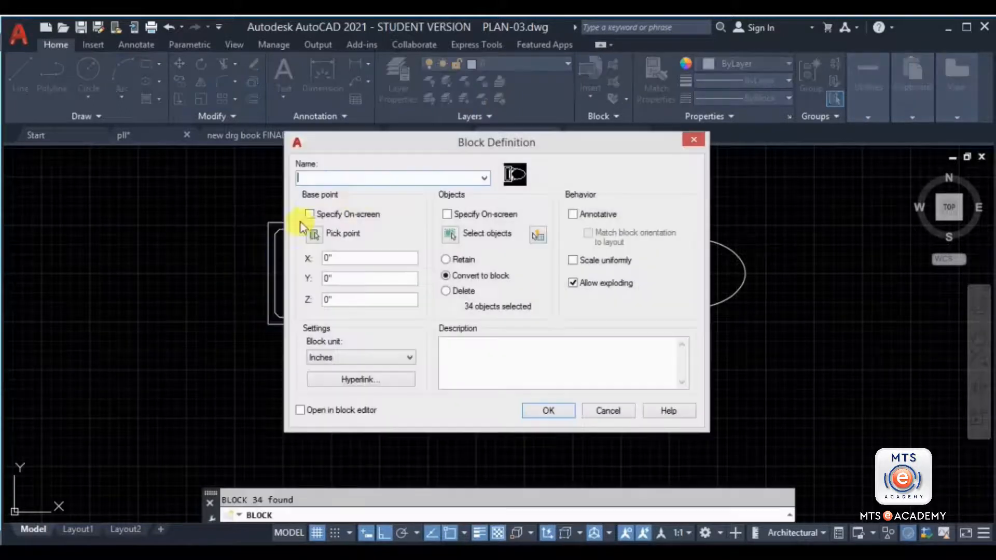
text(X1)
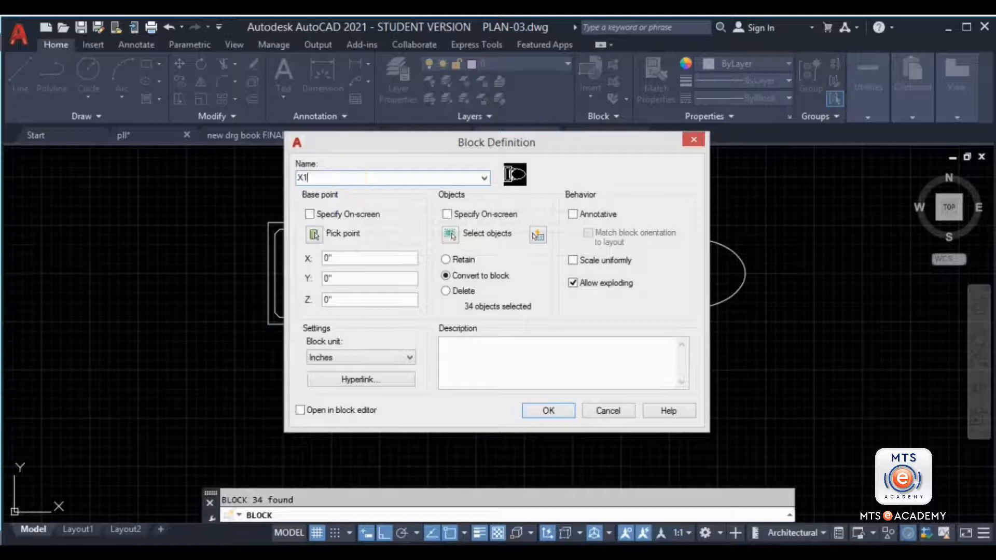
click(314, 235)
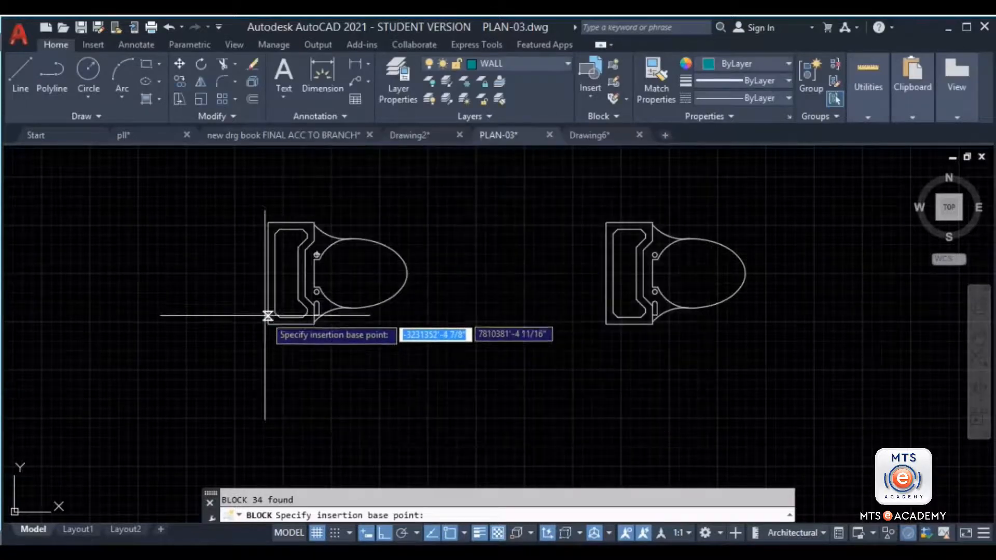
click(268, 324)
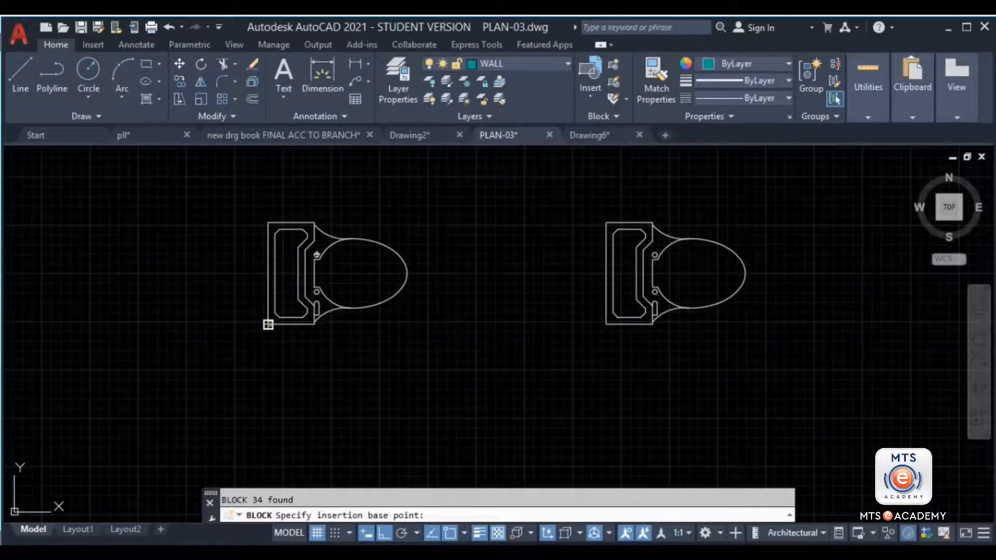
click(539, 410)
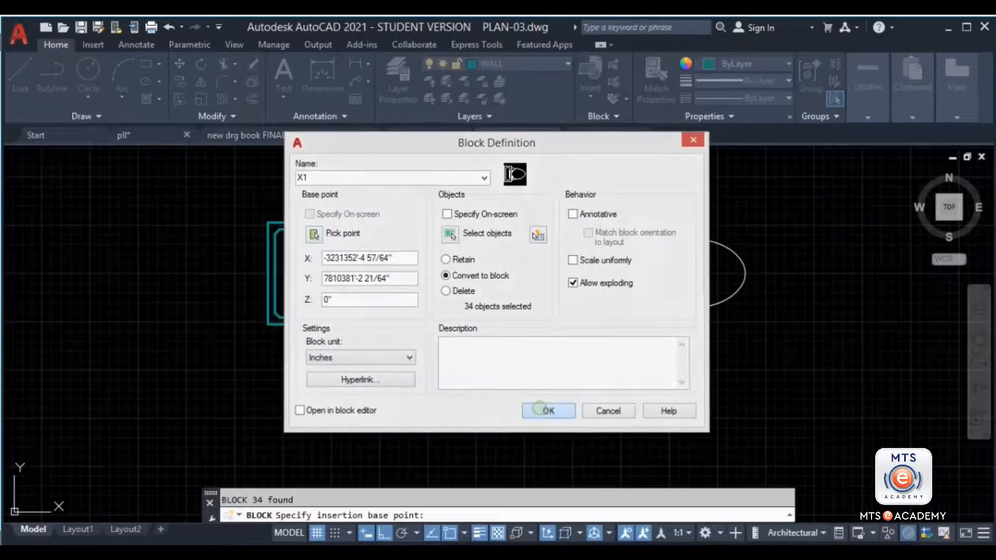
- Insert block X1 from the recent blocks, placing it between and slightly above the two toilet seats
text(i)
key(Return)
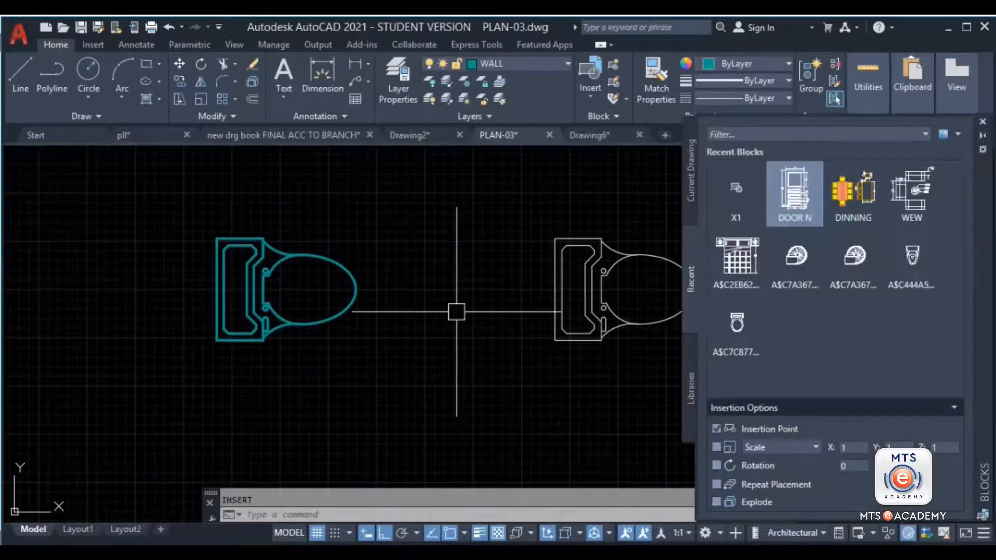
click(744, 194)
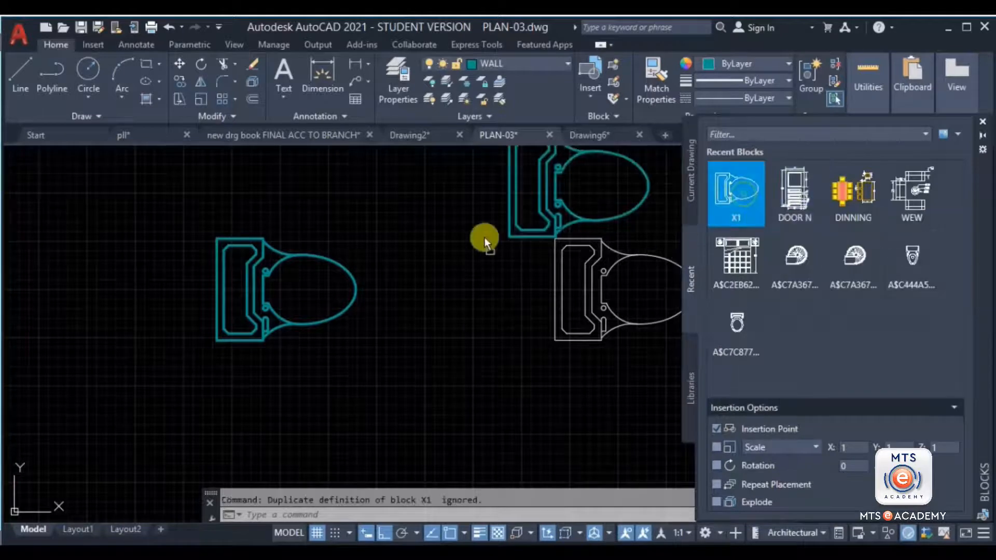
click(421, 233)
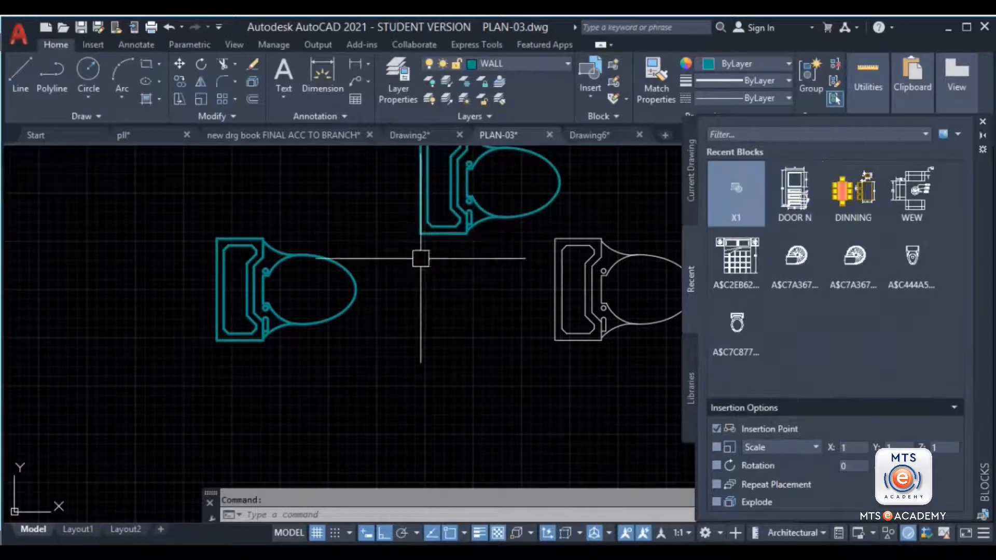
- Insert block X1 in the open floor area of the 4'0"X4'9" toilet in the plan
scroll(461, 280, down, 2)
middle_drag(461, 280, 224, 312)
scroll(415, 325, down, 2)
middle_drag(669, 334, 394, 312)
scroll(345, 323, up, 2)
middle_drag(257, 277, 354, 295)
scroll(349, 271, up, 5)
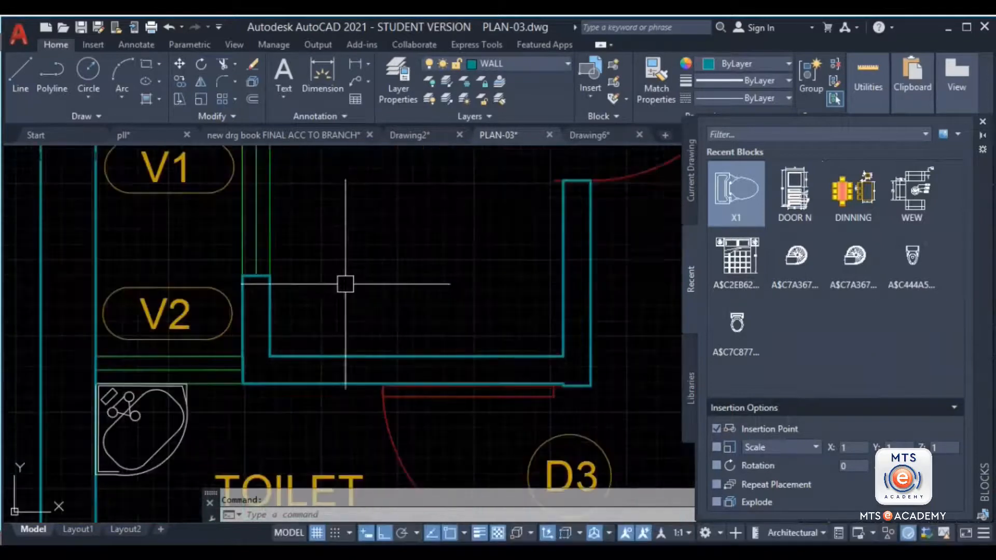
middle_drag(299, 341, 338, 354)
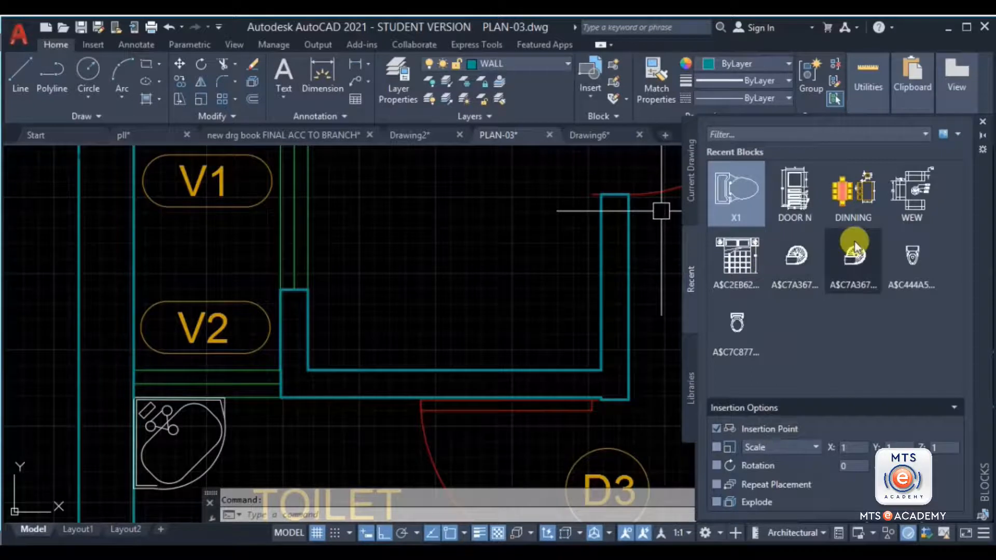
click(748, 193)
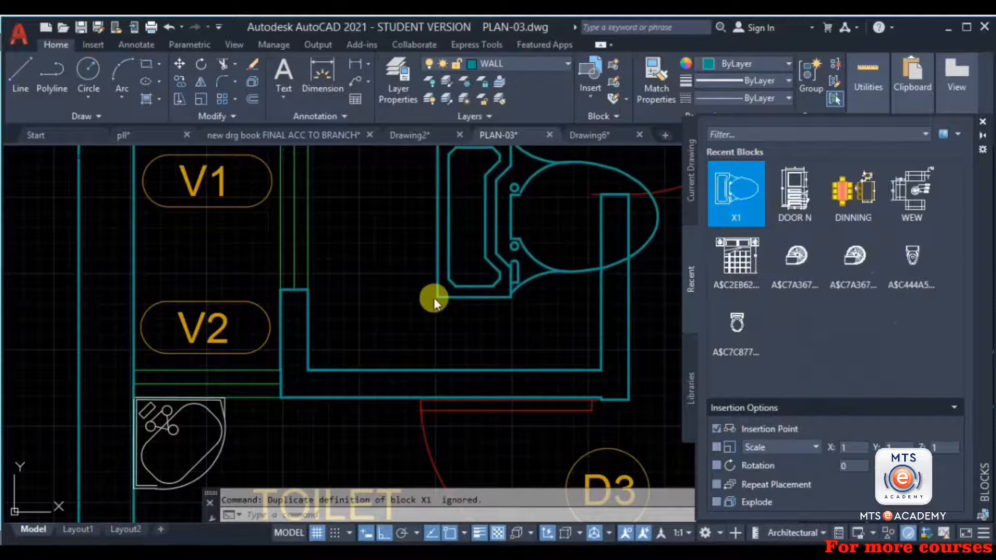
click(421, 298)
- Insert another X1 at the inner lower-left corner of the 4'0"X4'9" toilet and erase the misplaced copy
middle_drag(527, 284, 430, 347)
middle_drag(587, 278, 396, 298)
drag(745, 189, 20, 453)
middle_drag(223, 264, 488, 303)
click(511, 311)
key(Delete)
scroll(426, 306, down, 8)
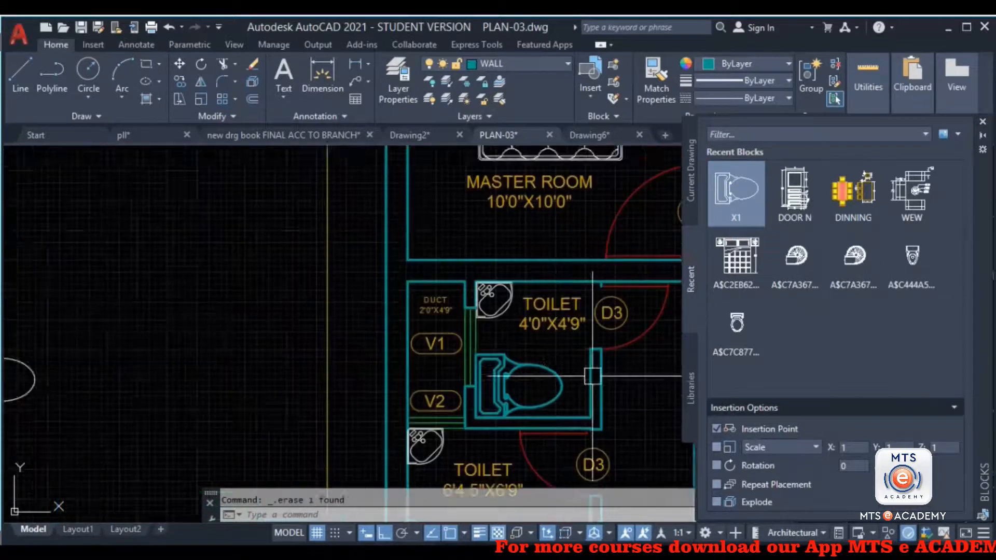
scroll(220, 289, down, 2)
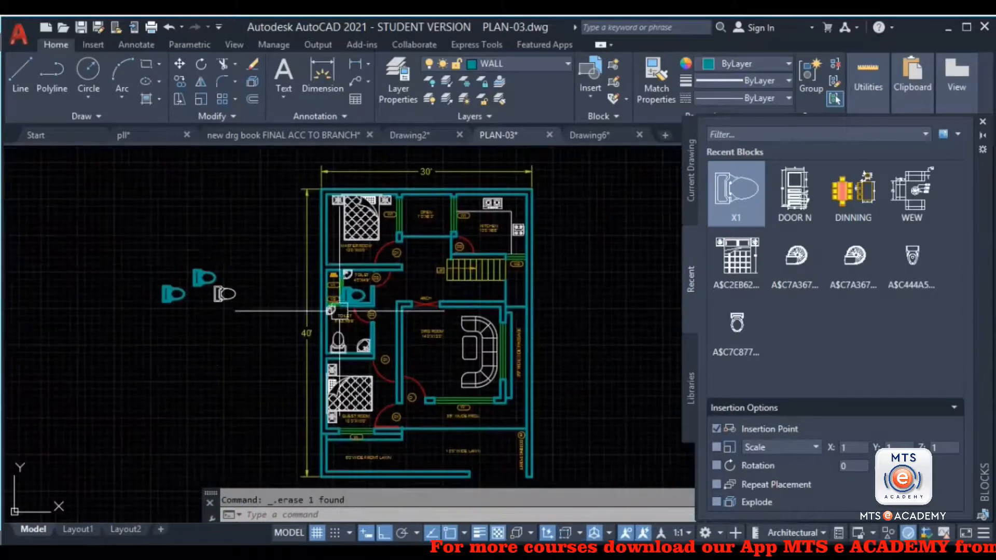
- Erase all the toilet seats lying in the empty space left of the floor plan
scroll(272, 253, up, 2)
click(269, 249)
click(24, 378)
click(237, 350)
key(Delete)
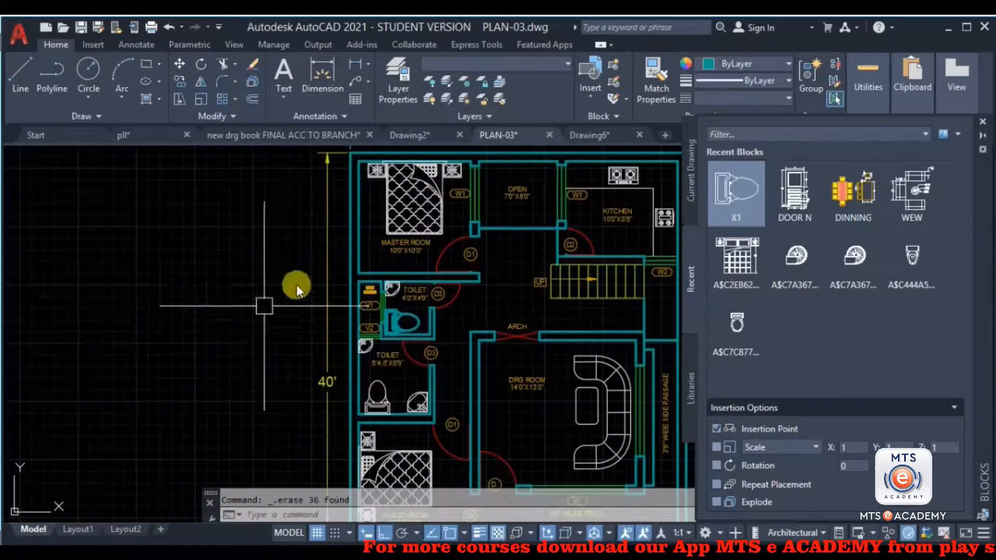
scroll(467, 311, down, 3)
- In Drawing6, copy the three-rectangle B1 block beside the circles to seven spots above and left of it
click(580, 136)
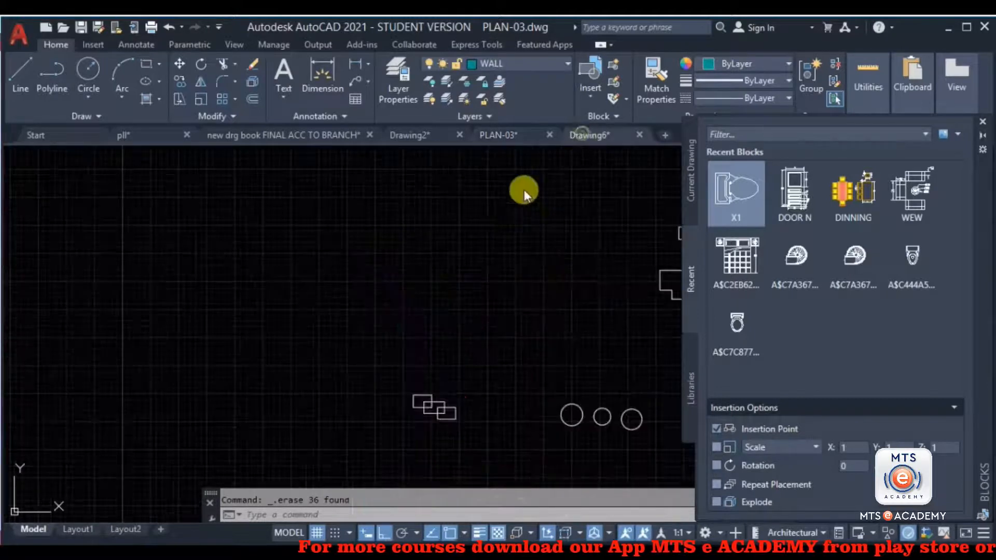
scroll(420, 285, up, 4)
middle_drag(289, 345, 654, 227)
mouse_move(453, 356)
middle_down()
mouse_move(404, 216)
mouse_move(537, 307)
middle_up()
scroll(449, 352, down, 2)
scroll(278, 267, up, 4)
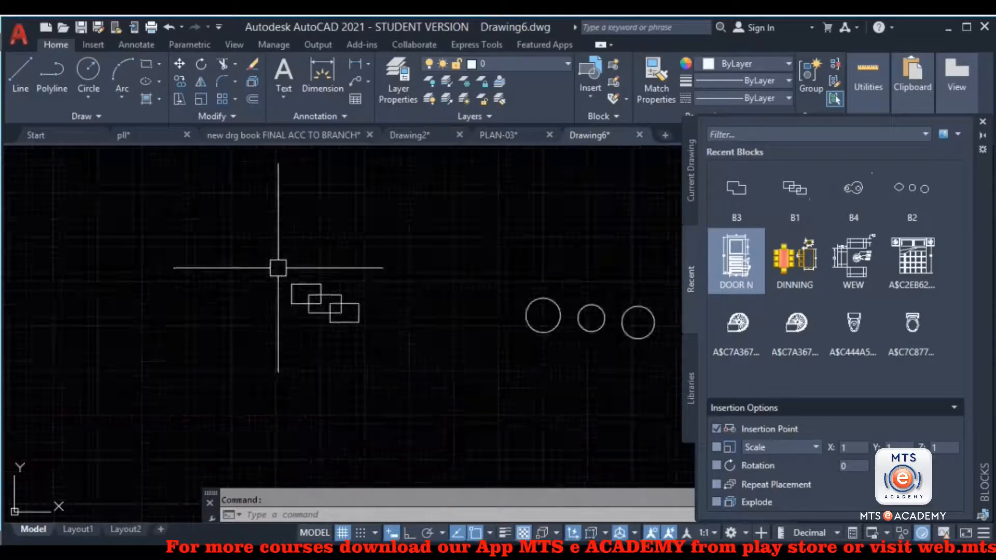
click(355, 307)
text(c)
key(Return)
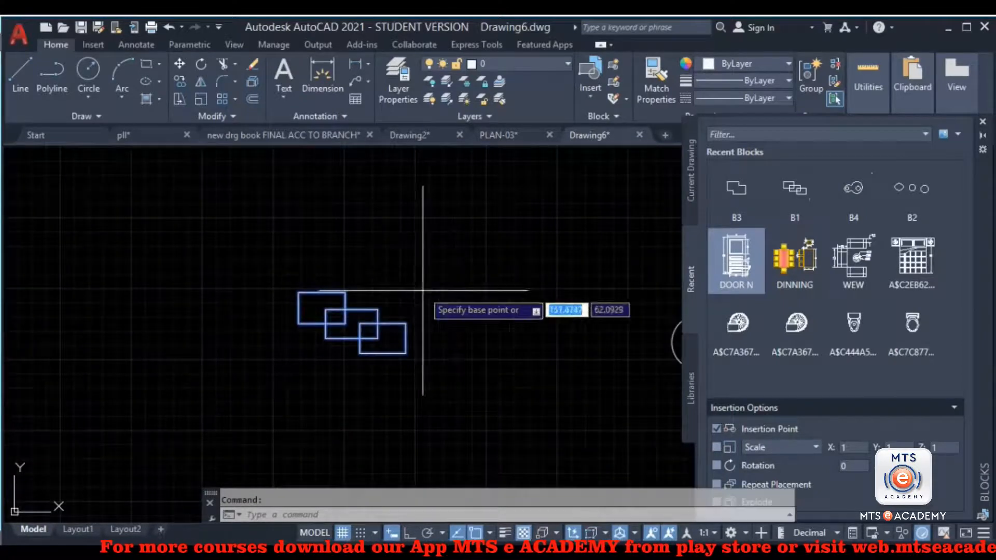
scroll(483, 339, down, 5)
click(472, 336)
click(360, 275)
click(189, 361)
click(123, 244)
middle_drag(230, 187, 271, 320)
click(272, 321)
click(458, 231)
click(185, 208)
click(298, 231)
scroll(296, 261, up, 4)
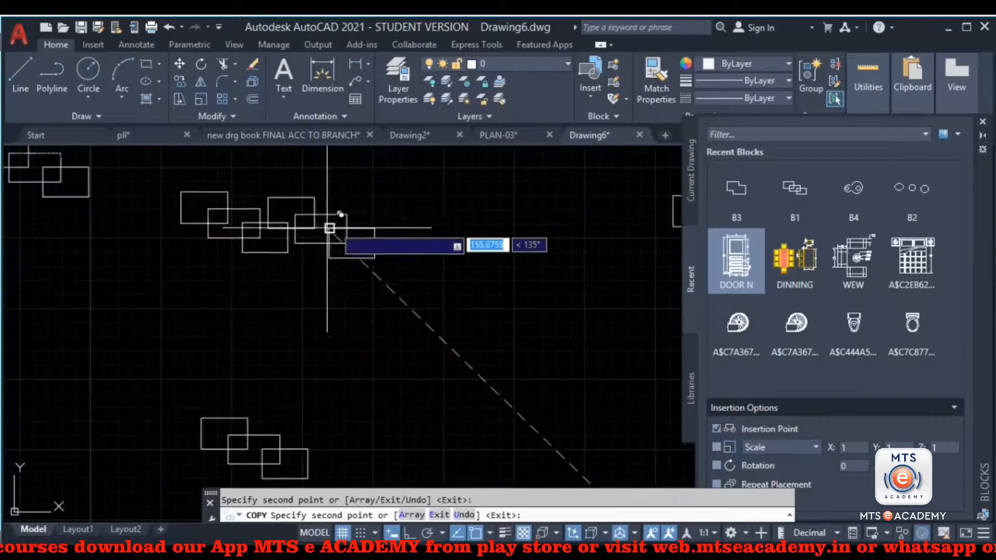
key(Escape)
- Explode one of the upper B1 copies into separate rectangles
click(389, 203)
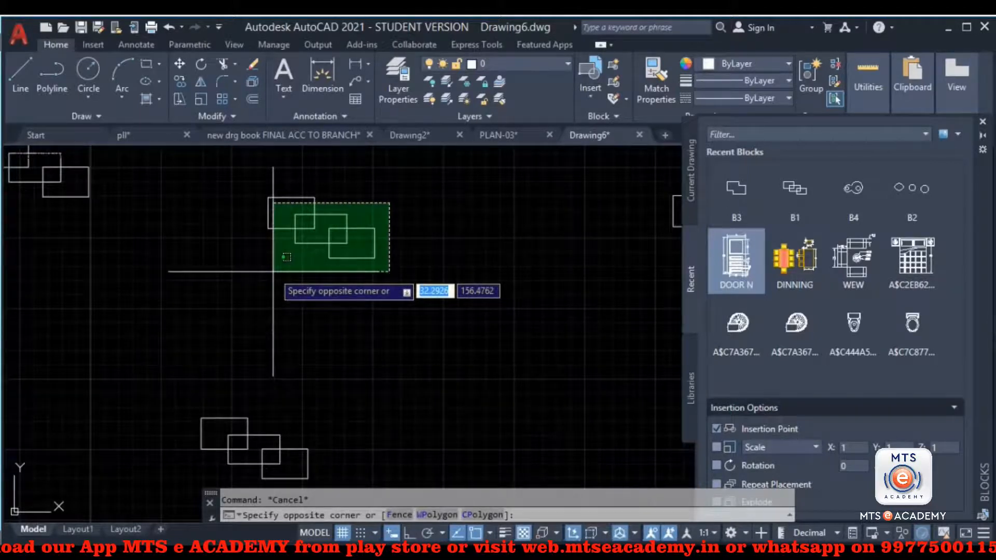
click(273, 272)
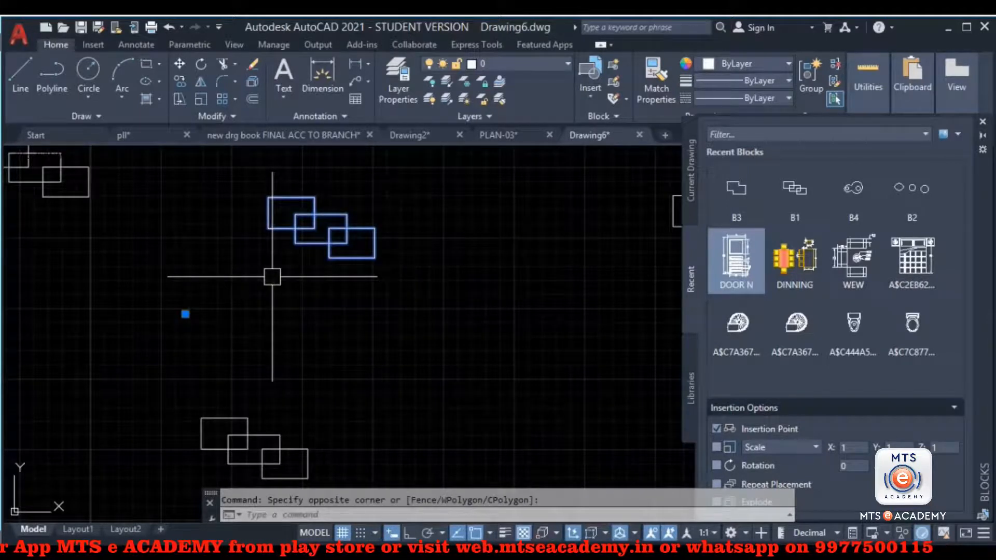
click(253, 82)
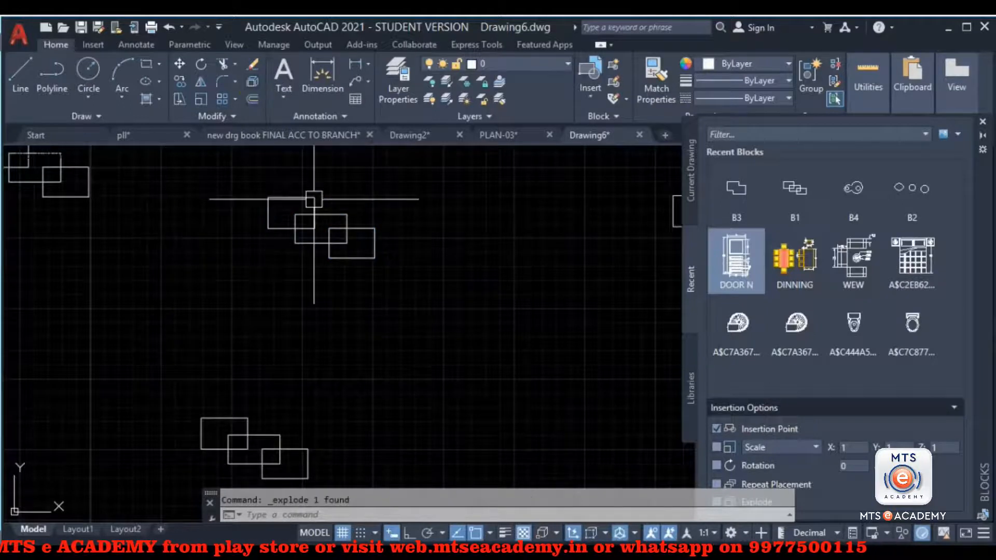
- Trim the overlapping edges inside the exploded rectangles so only the stepped outer outline remains
scroll(322, 223, up, 2)
text(tr)
key(Return)
click(317, 258)
click(354, 263)
click(377, 283)
click(379, 271)
click(396, 296)
click(400, 289)
scroll(499, 306, down, 1)
middle_drag(499, 306, 506, 337)
key(Escape)
scroll(455, 284, down, 3)
scroll(455, 215, up, 3)
- Define the trimmed stepped outline as a new block named X3
click(491, 187)
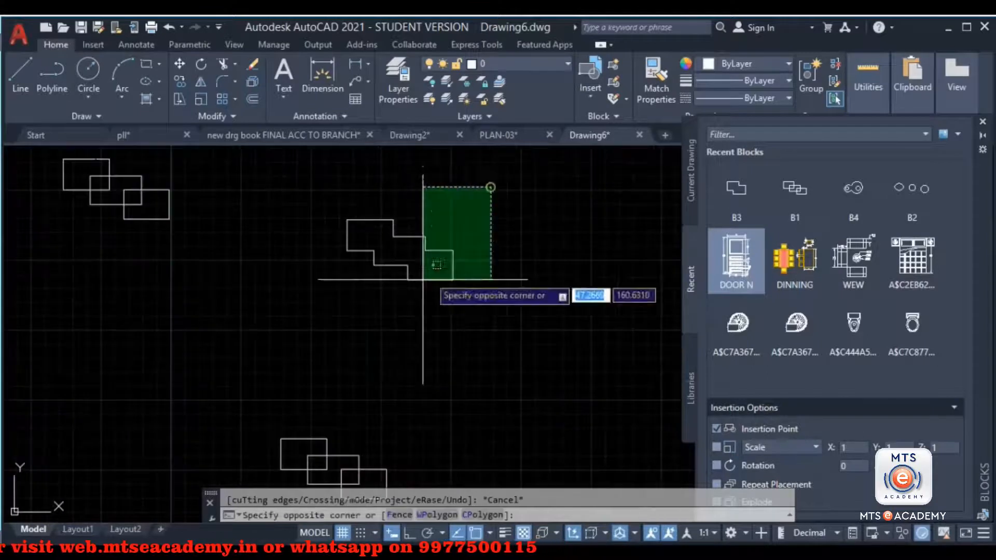
click(313, 301)
text(b)
key(Return)
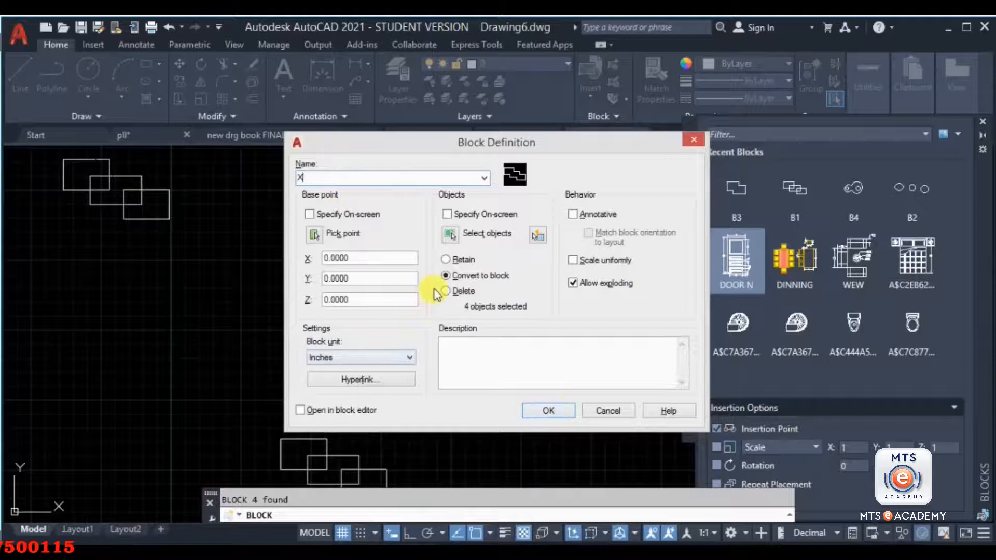
click(550, 411)
click(436, 234)
- Erase all the block shapes in Drawing6, leaving the drawing area empty
scroll(488, 320, down, 4)
middle_drag(487, 319, 356, 289)
middle_drag(448, 339, 431, 331)
middle_drag(450, 389, 365, 265)
key(Escape)
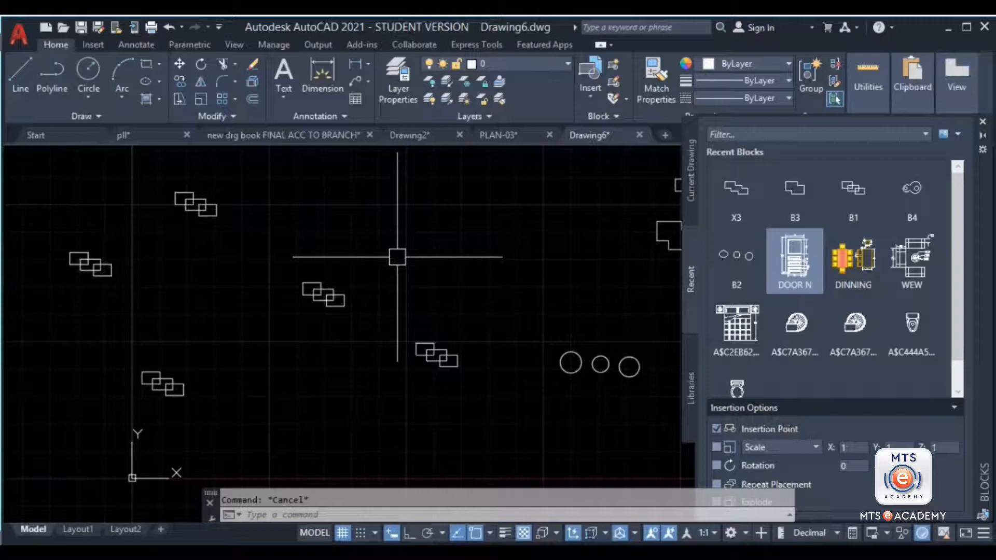
scroll(434, 279, down, 5)
scroll(291, 218, up, 3)
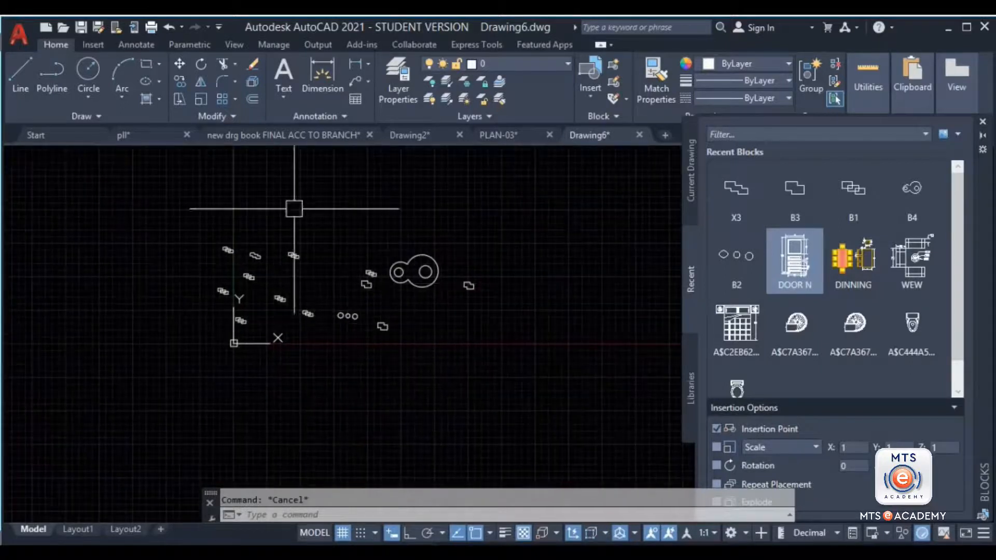
scroll(290, 252, down, 4)
click(528, 188)
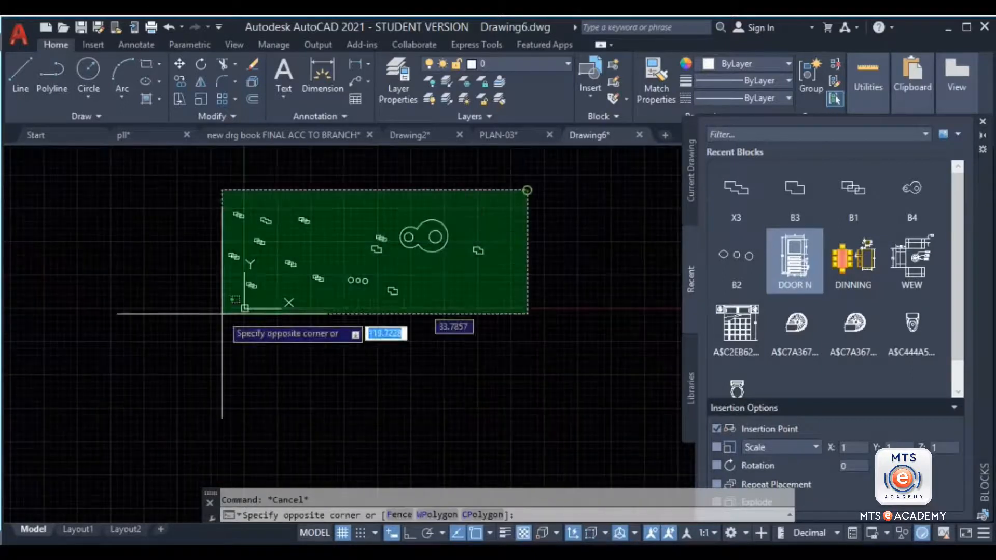
click(174, 336)
key(Delete)
scroll(306, 232, up, 1)
middle_drag(401, 240, 327, 247)
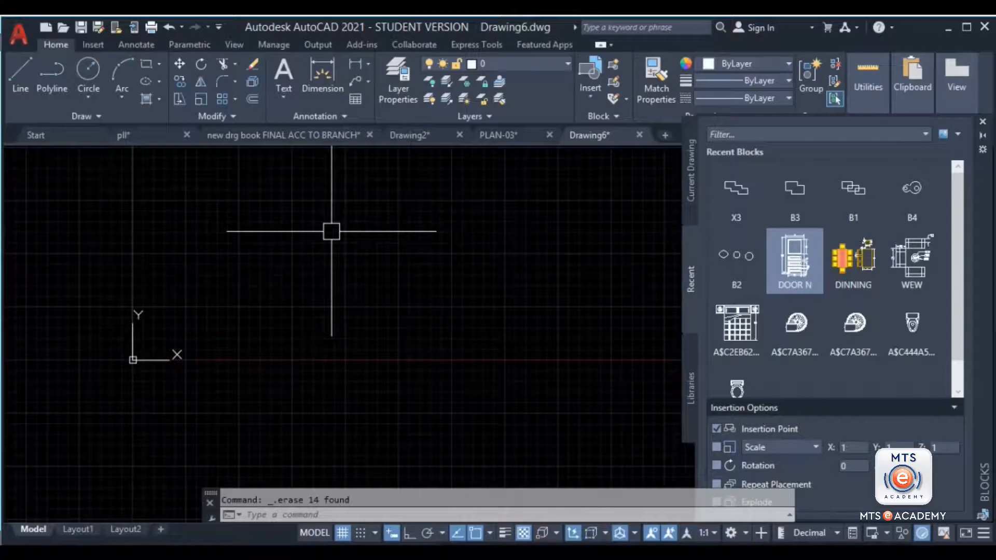
- Close the blocks palette and draw a horizontal rectangle above and beside the origin
click(982, 119)
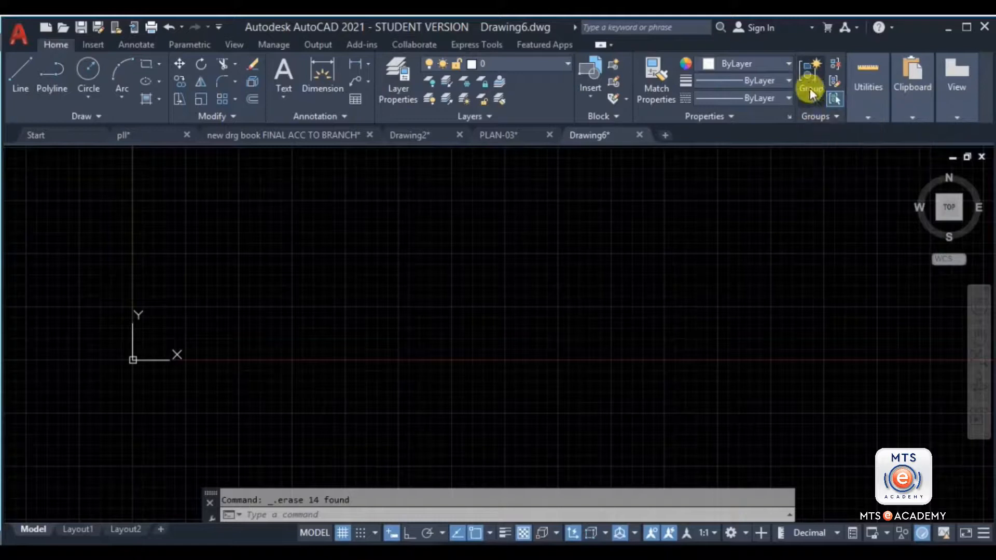
click(142, 65)
click(226, 202)
click(405, 295)
- Copy the rectangle twice, stepping diagonally down so the three rectangles overlap
drag(460, 215, 295, 332)
text(co)
key(Return)
click(227, 202)
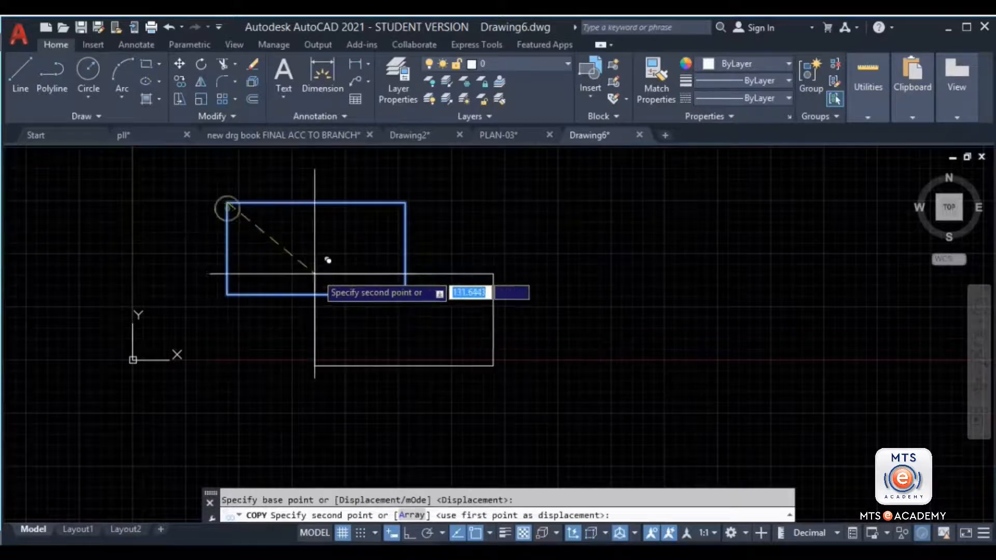
click(314, 240)
click(392, 294)
key(Escape)
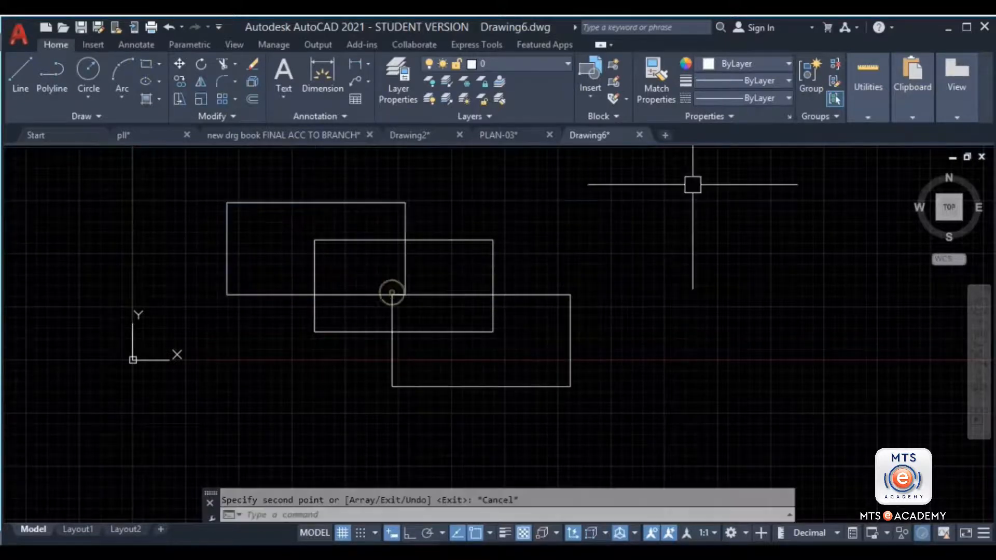
- Copy the three overlapping rectangles to the right of the originals and combine the copies into one group
drag(693, 185, 285, 351)
scroll(606, 299, down, 2)
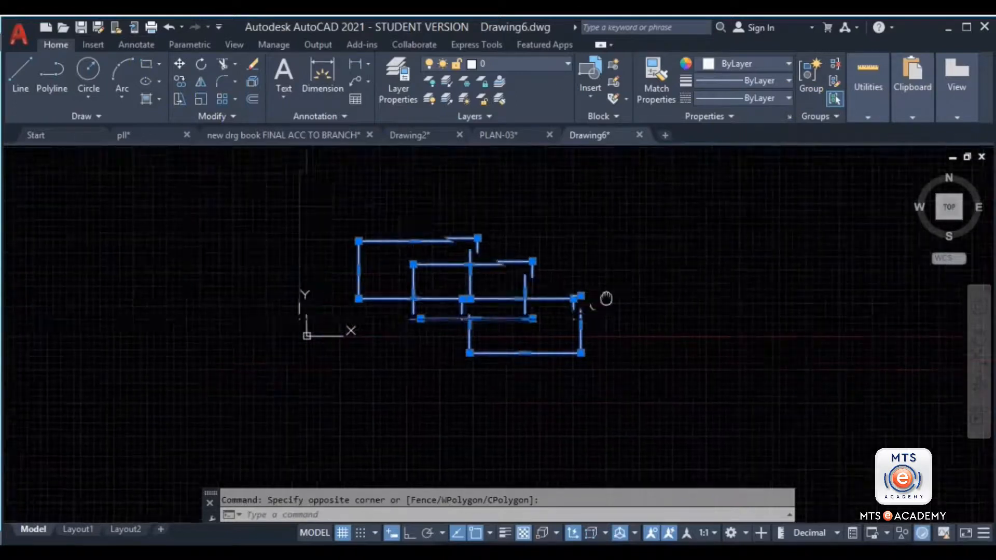
middle_drag(606, 299, 474, 313)
text(co)
key(Return)
click(368, 303)
click(732, 303)
key(Escape)
drag(873, 223, 585, 403)
click(811, 75)
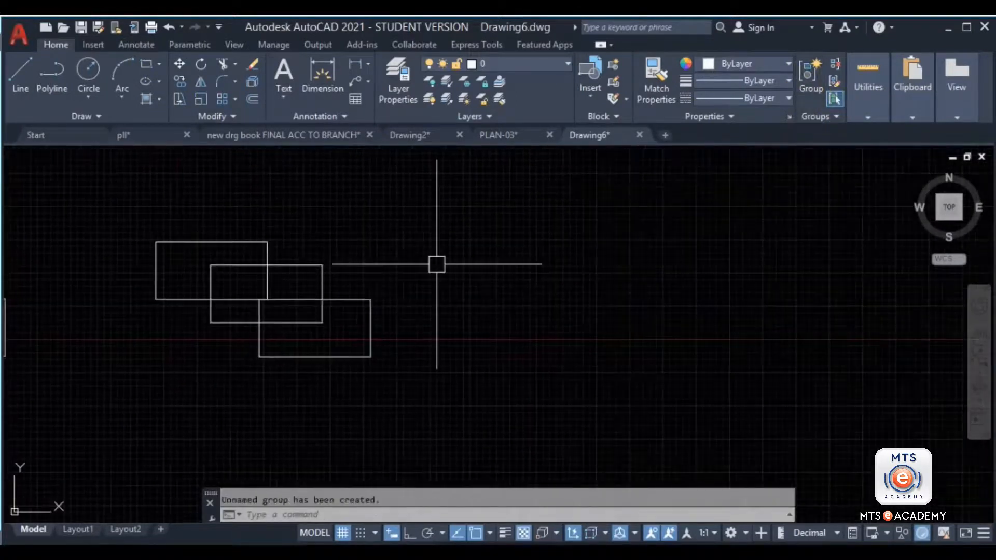
- Move the grouped rectangles further right and slightly upward, away from the ungrouped set
click(436, 263)
click(341, 318)
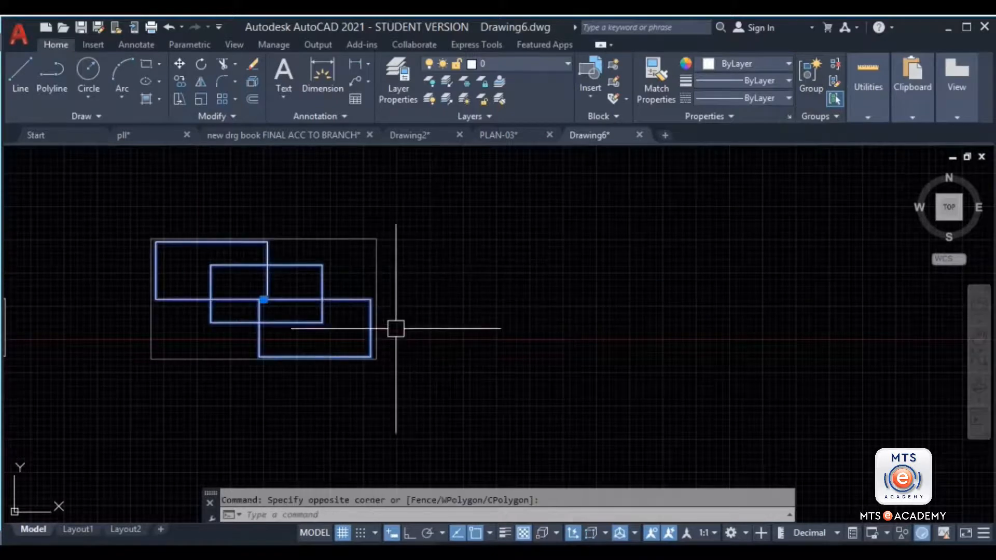
text(m)
key(Return)
click(329, 322)
click(602, 271)
key(Escape)
middle_drag(604, 274, 584, 323)
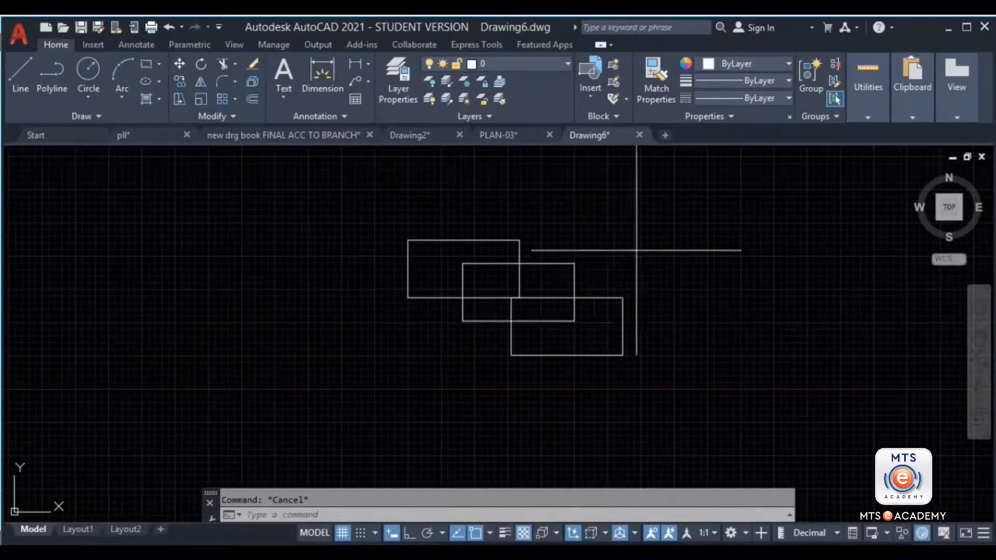
- Examine the grouped rectangles' quick properties and object type, then check the ungrouped set for comparison
click(636, 251)
click(467, 351)
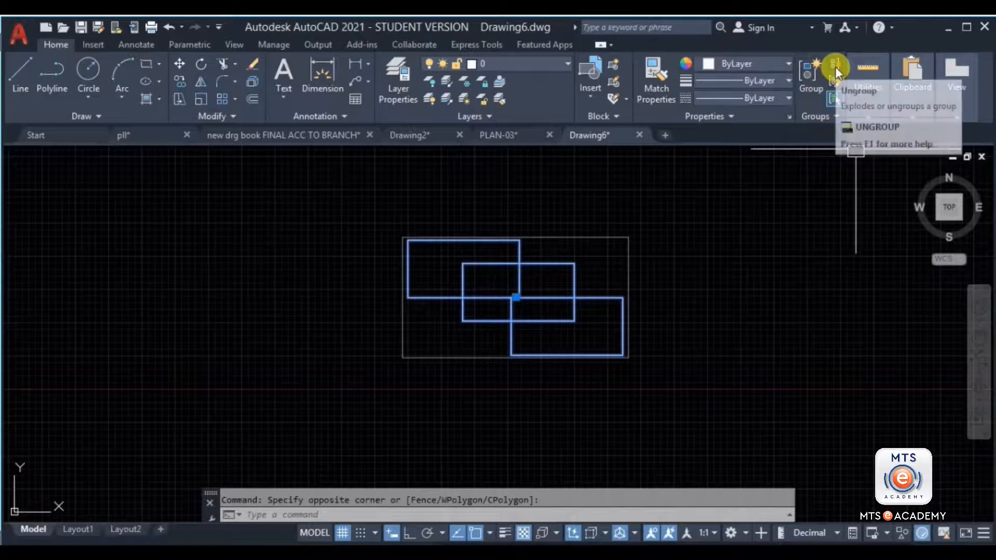
scroll(554, 265, up, 2)
double_click(553, 266)
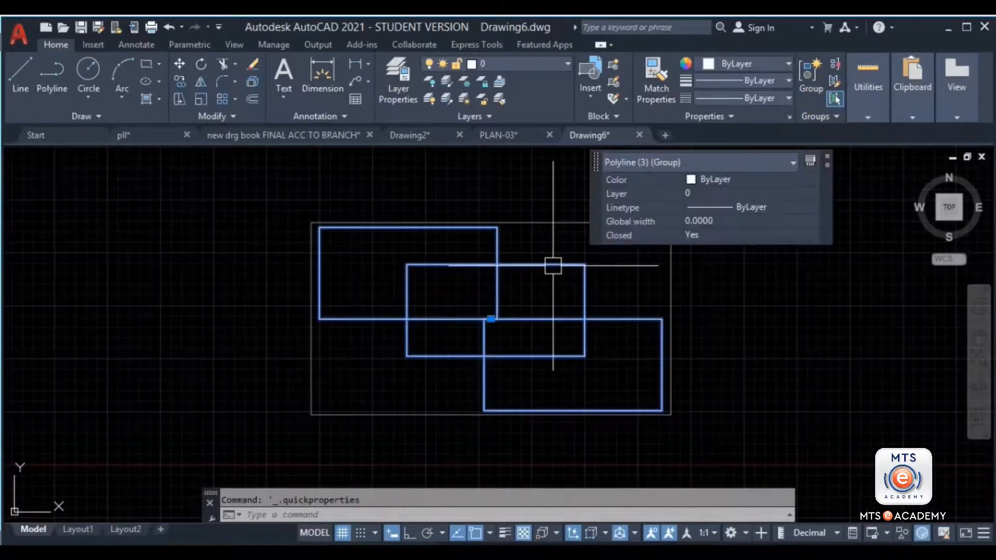
mouse_move(554, 262)
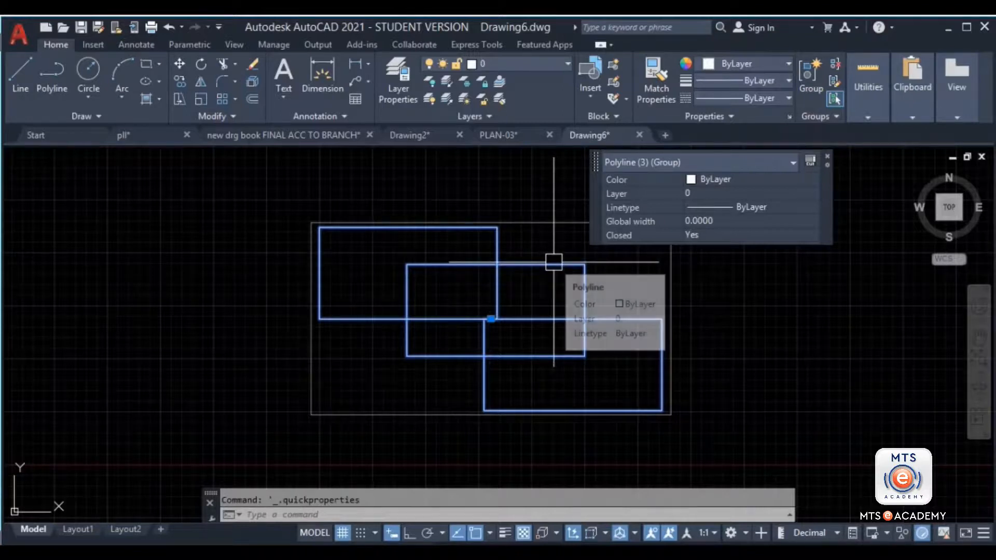
scroll(553, 262, down, 4)
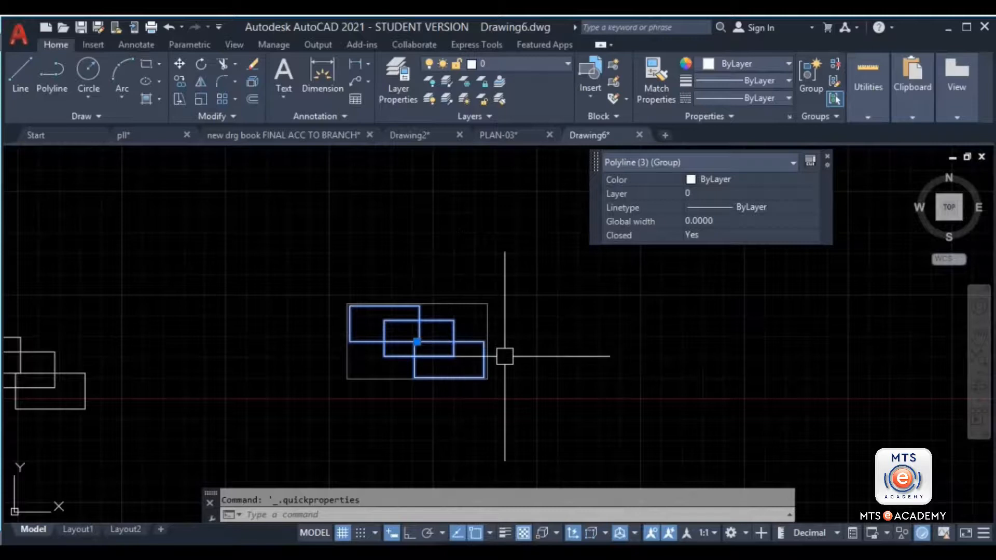
middle_drag(196, 392, 338, 282)
scroll(383, 304, up, 4)
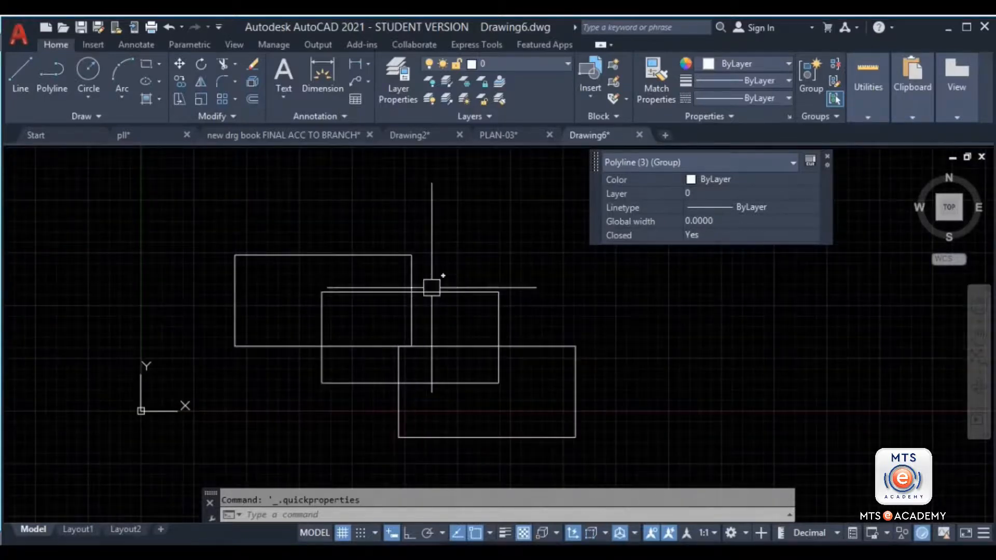
key(Escape)
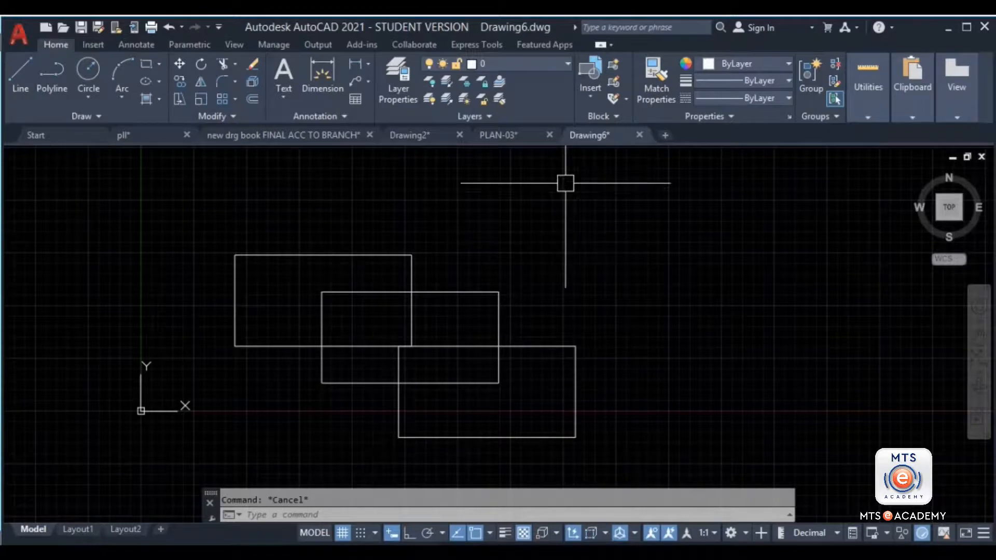
- Compare both sets of rectangles, selecting only the middle rectangle of the ungrouped set
scroll(707, 237, down, 1)
middle_drag(707, 237, 671, 227)
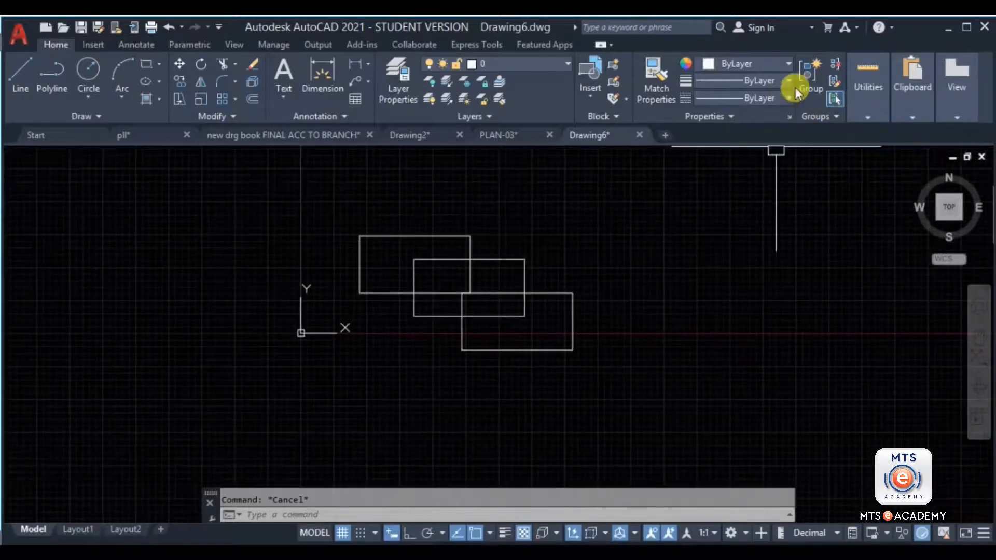
middle_drag(671, 307, 532, 283)
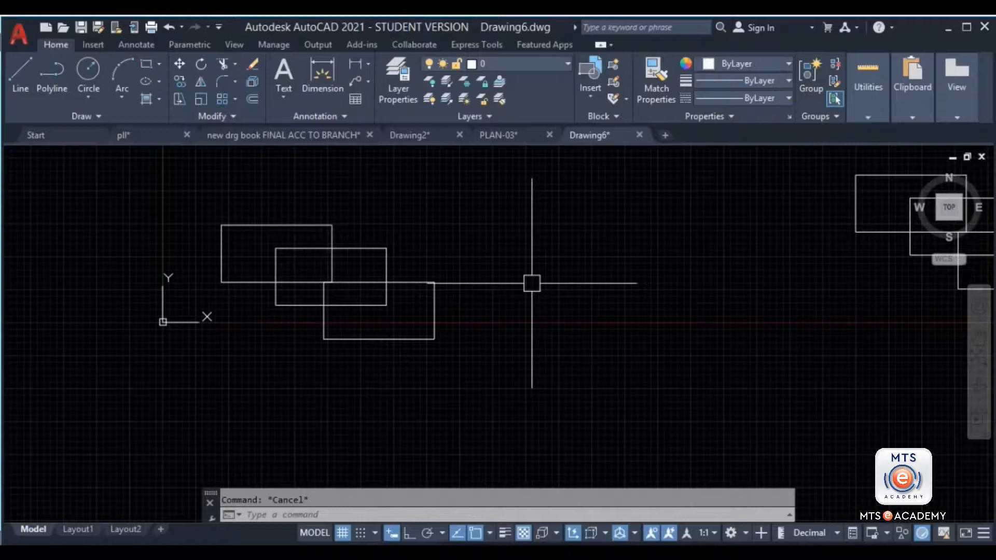
scroll(441, 319, down, 2)
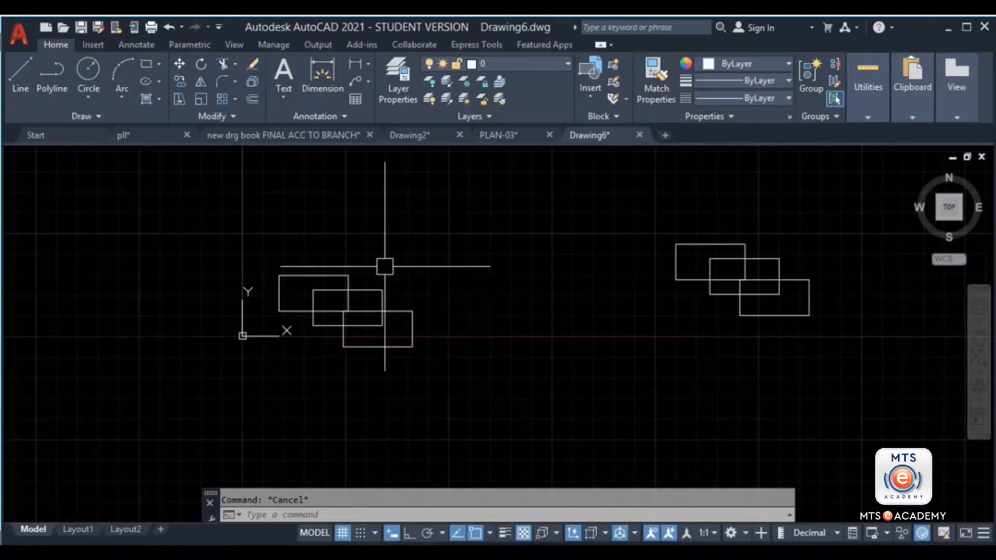
click(348, 325)
middle_drag(629, 263, 500, 337)
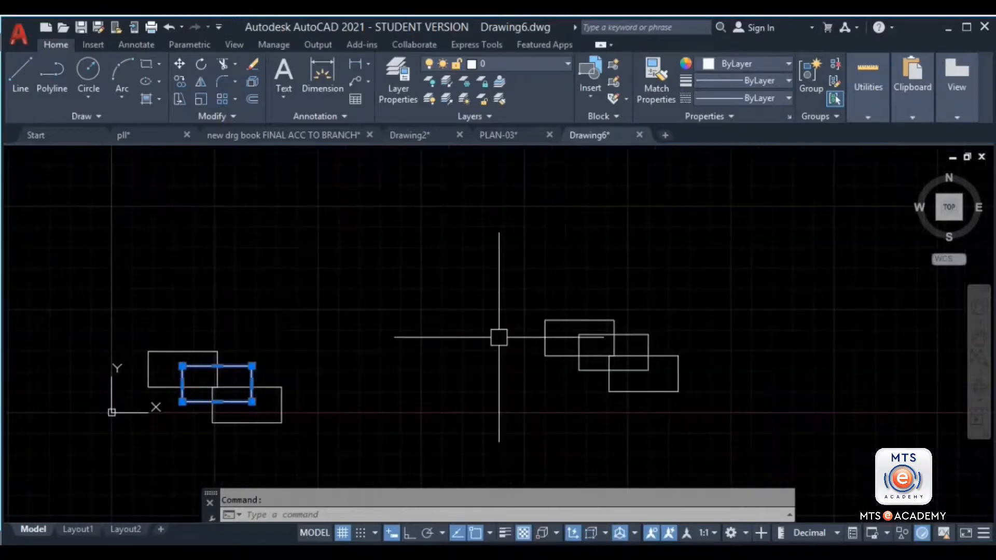
key(Escape)
- Define the grouped set of three rectangles as a block named BB1, converting the selected objects to the block
scroll(498, 339, down, 2)
click(654, 289)
click(450, 405)
text(b)
key(Return)
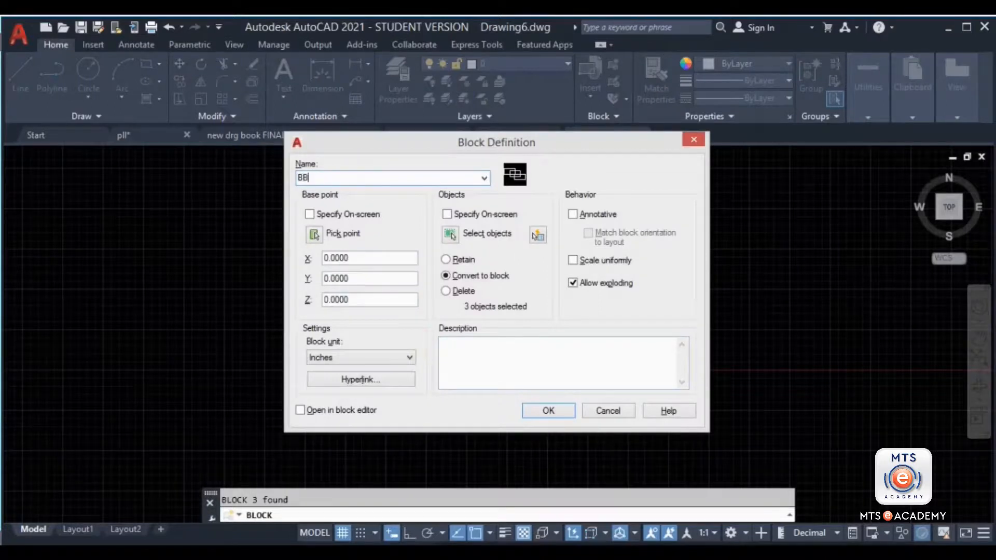
text(BB1)
click(544, 410)
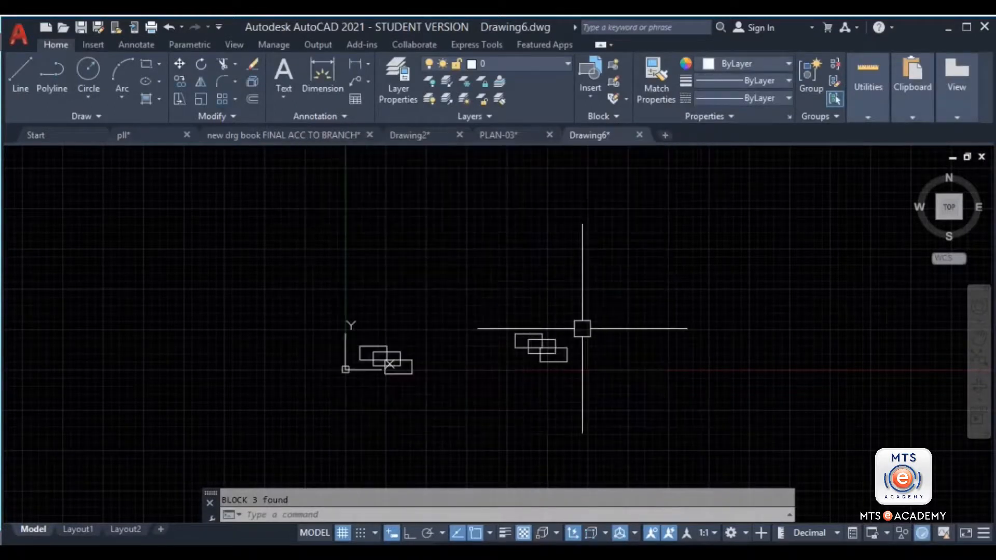
scroll(537, 354, up, 4)
click(482, 363)
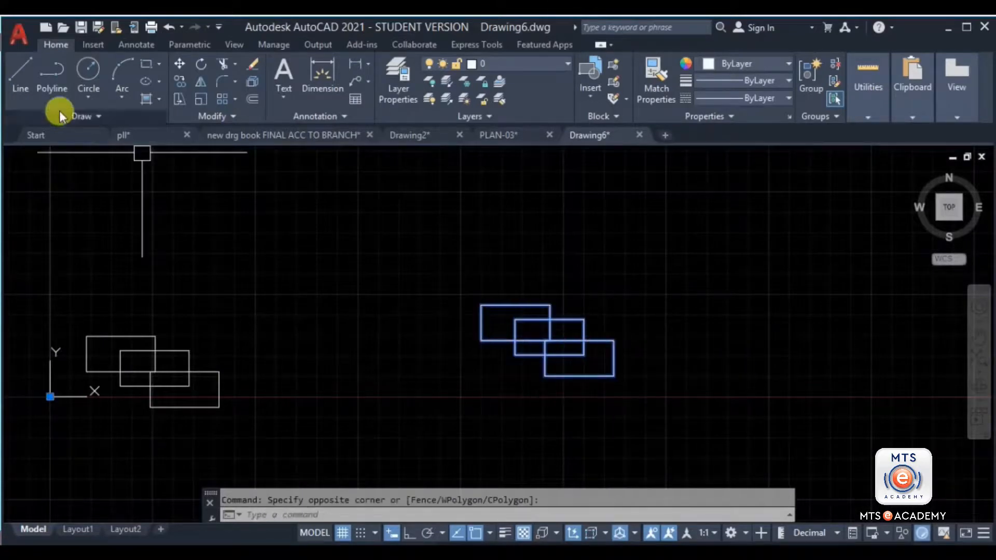
click(24, 27)
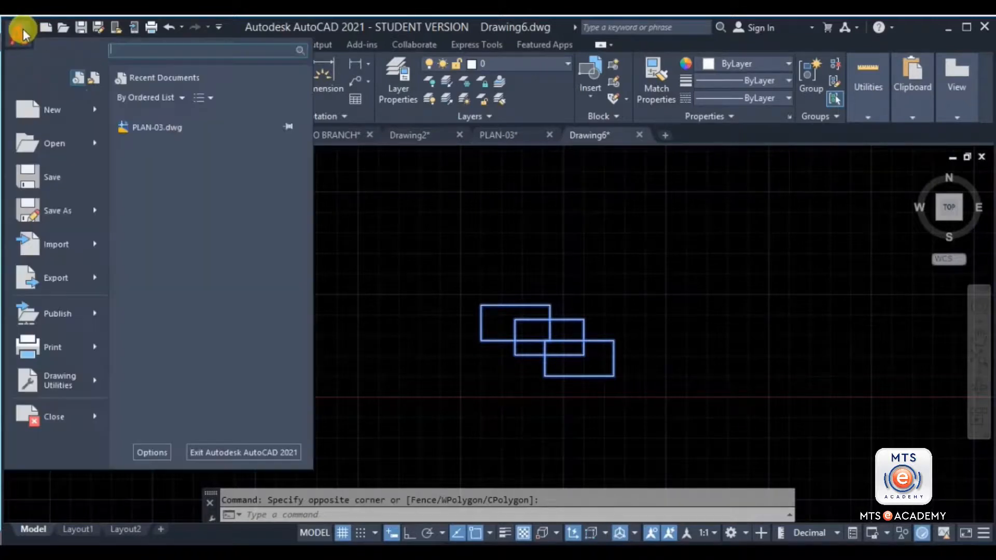
mouse_move(69, 209)
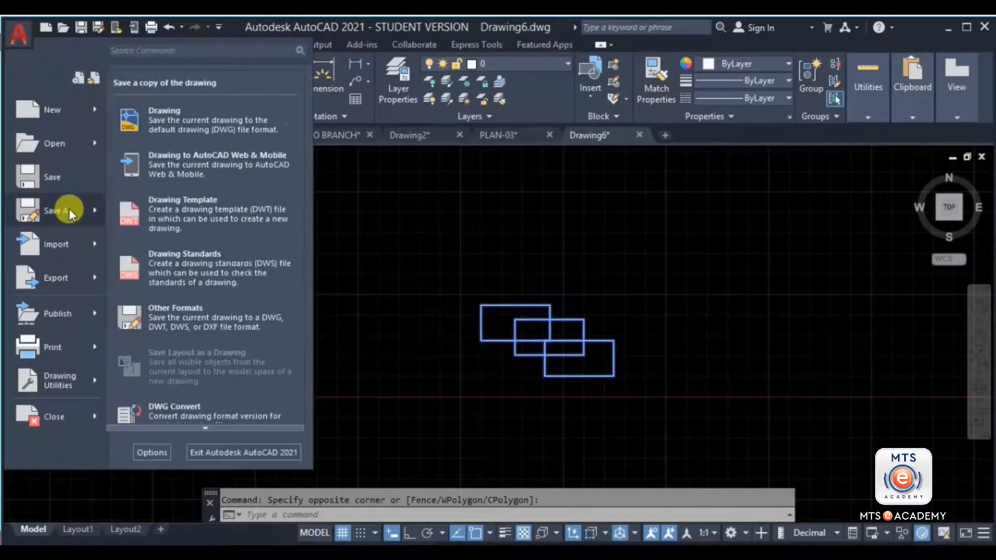
click(151, 122)
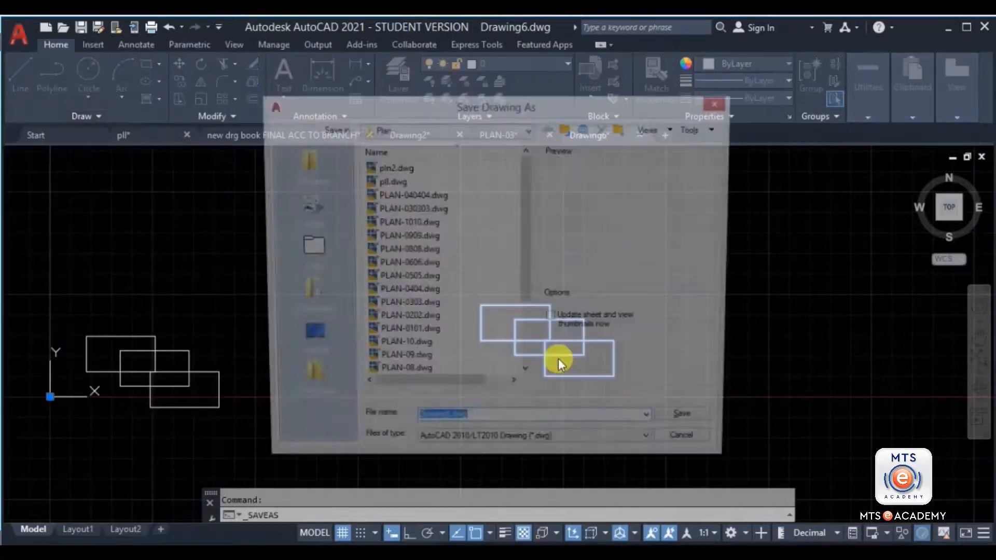
click(694, 448)
click(18, 36)
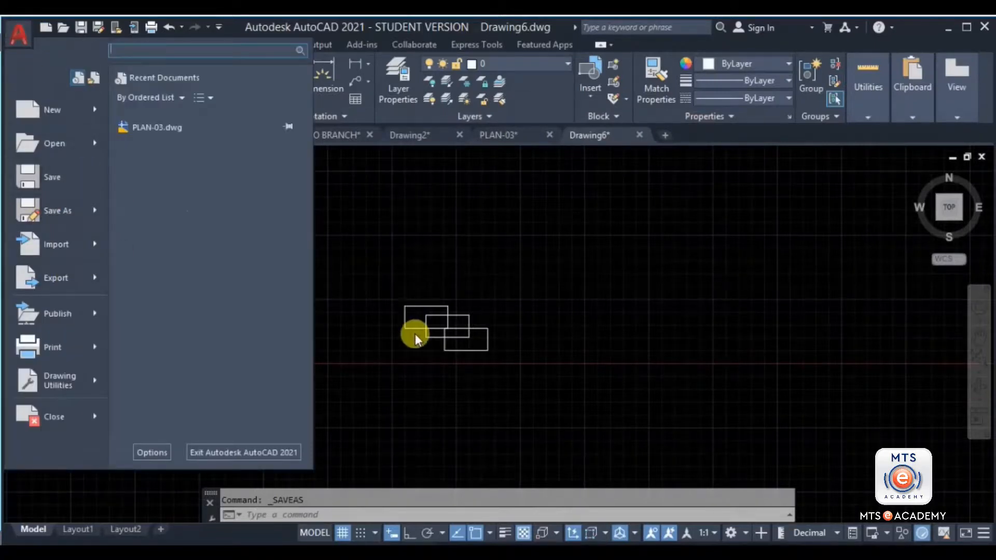
key(Escape)
scroll(444, 310, up, 5)
middle_drag(458, 355, 399, 317)
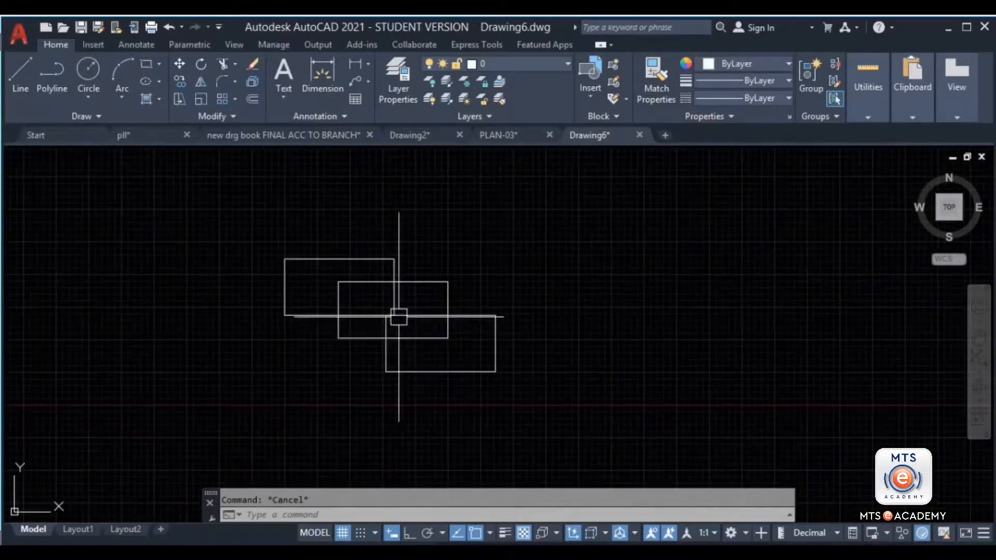
mouse_move(423, 272)
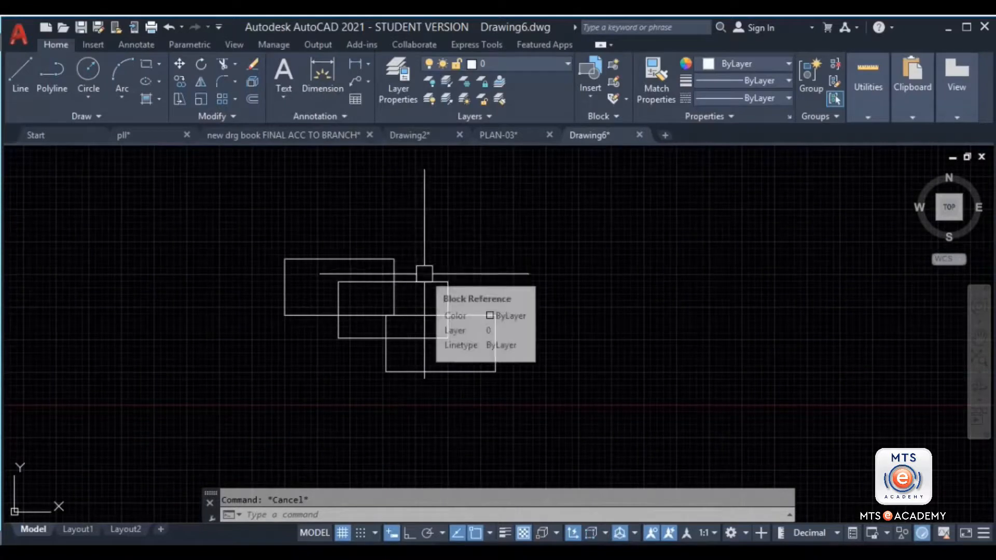
click(493, 251)
click(338, 356)
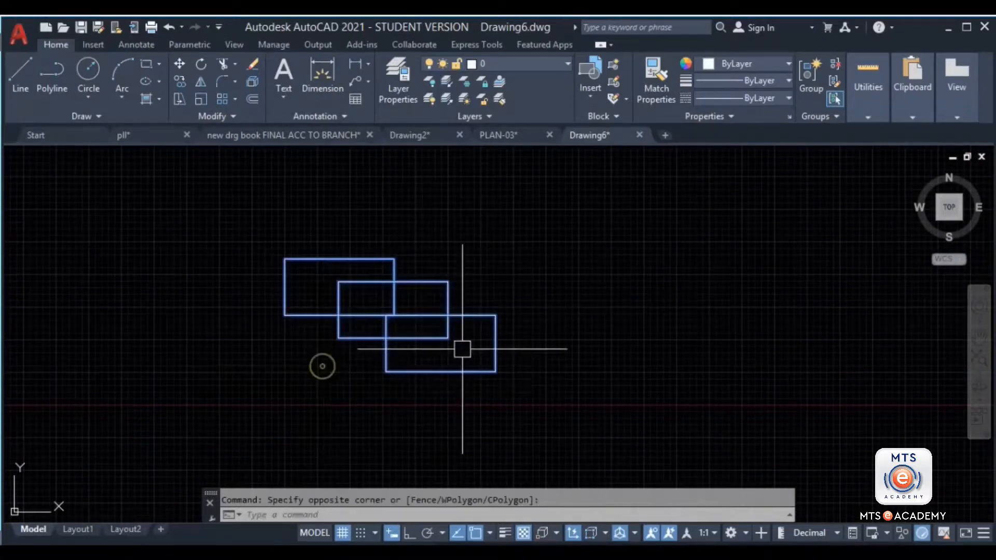
scroll(460, 349, down, 6)
click(17, 36)
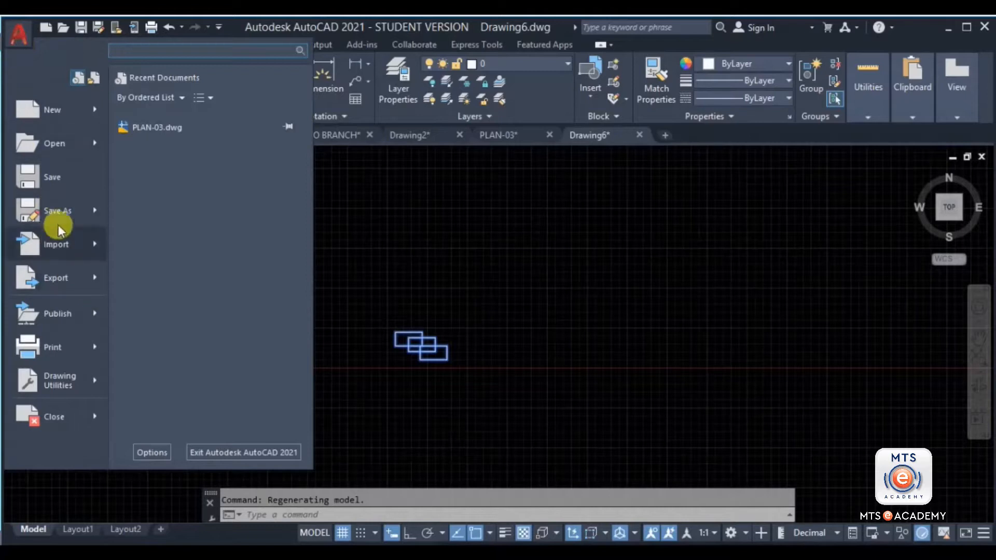
click(550, 291)
scroll(449, 295, down, 2)
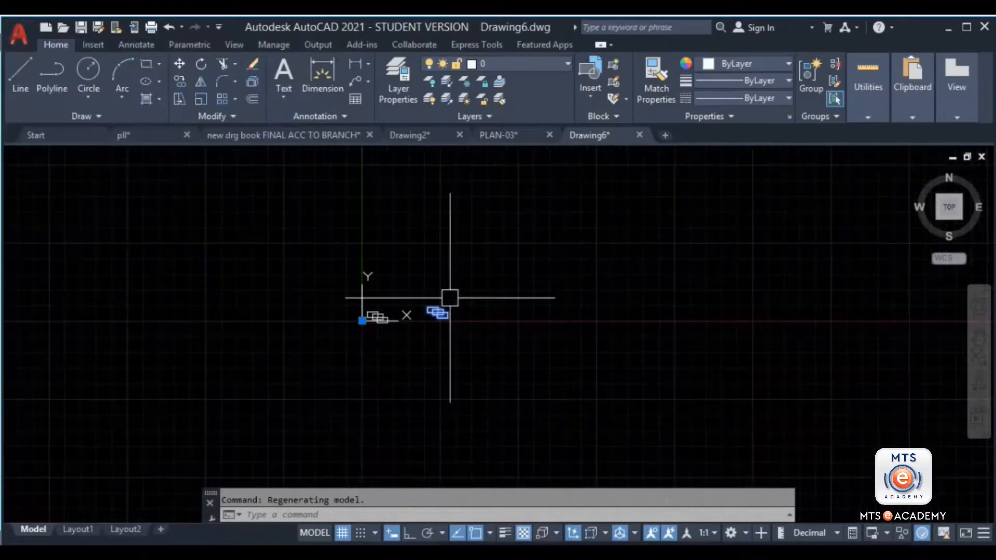
- Draw three circles of different sizes around the two rectangle sets, with one inside the largest circle
middle_drag(449, 298, 433, 335)
text(c)
key(Return)
click(555, 309)
click(605, 215)
key(Return)
click(306, 250)
key(Return)
click(544, 258)
click(561, 205)
key(Escape)
click(643, 276)
click(655, 217)
click(586, 103)
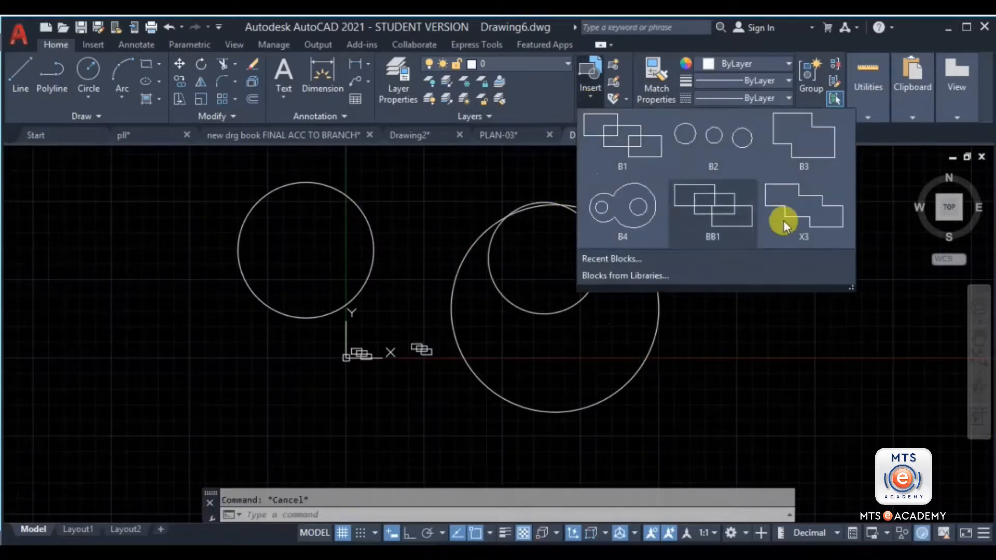
click(731, 206)
- Select the overlapping-rectangles block beside the large circle and start WBLOCK with block BB1 as the source
scroll(489, 327, up, 5)
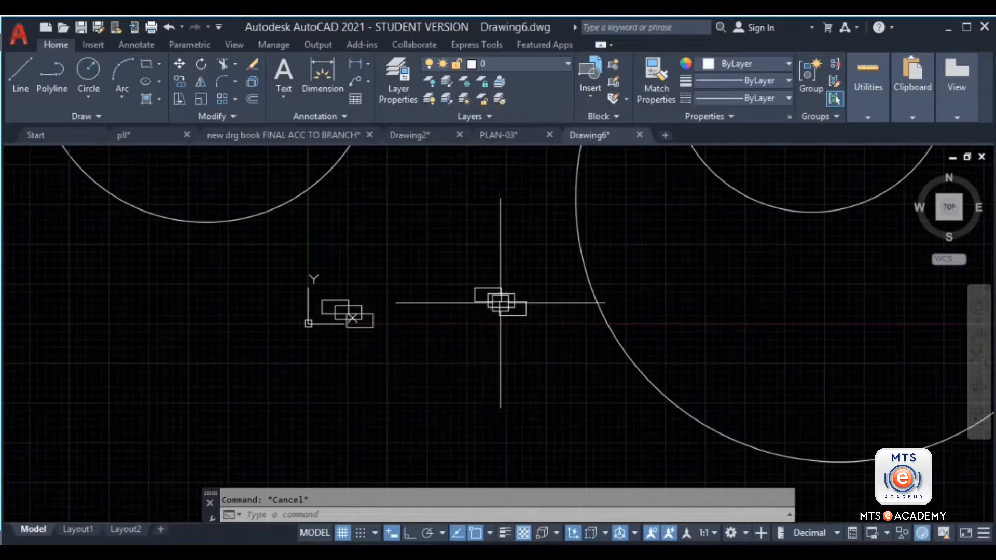
scroll(531, 299, up, 5)
click(632, 263)
click(227, 449)
scroll(480, 373, down, 3)
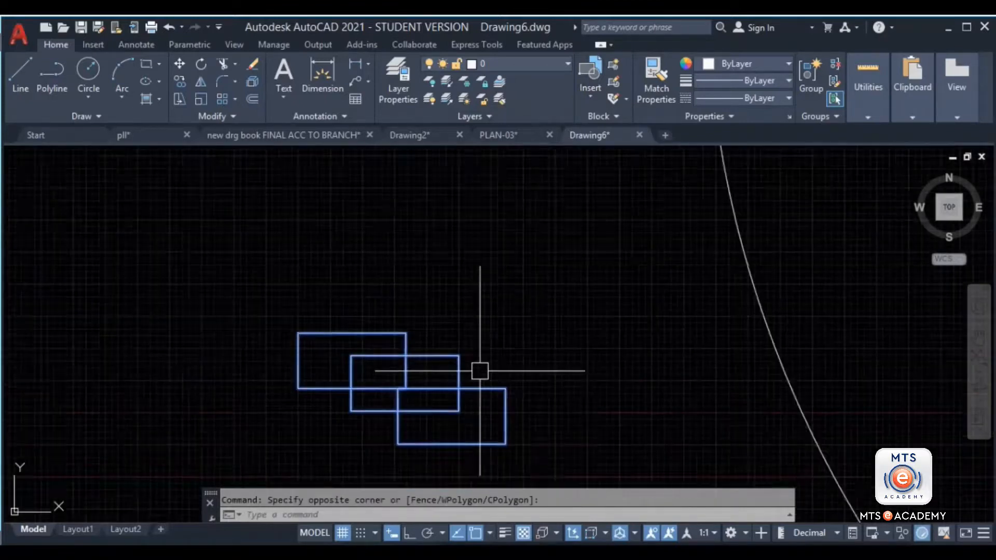
middle_drag(481, 372, 461, 286)
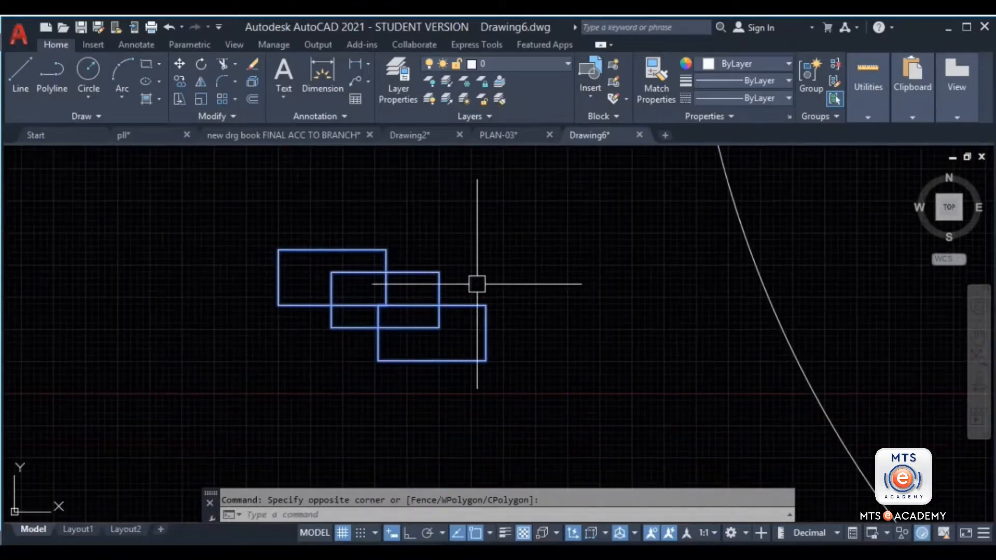
text(WBLOCK)
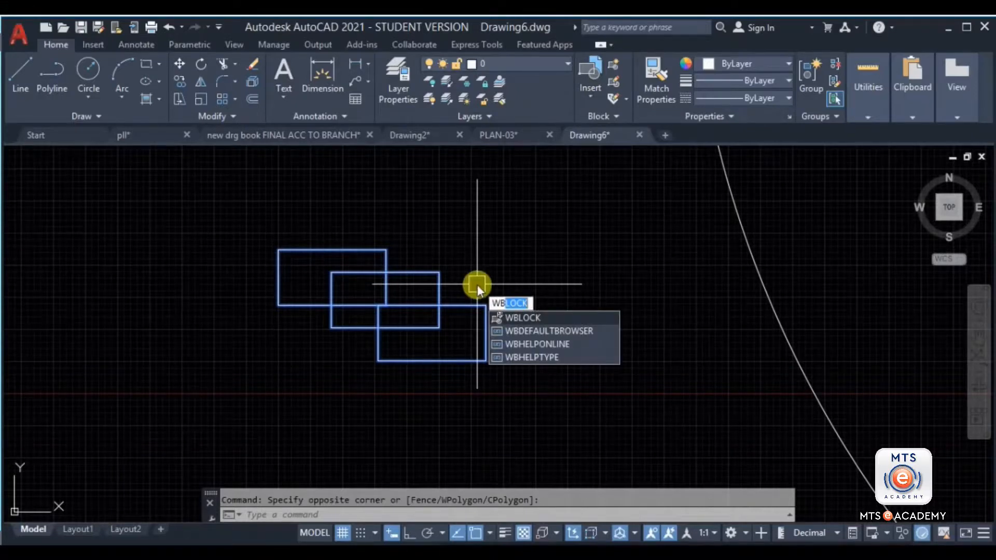
key(Return)
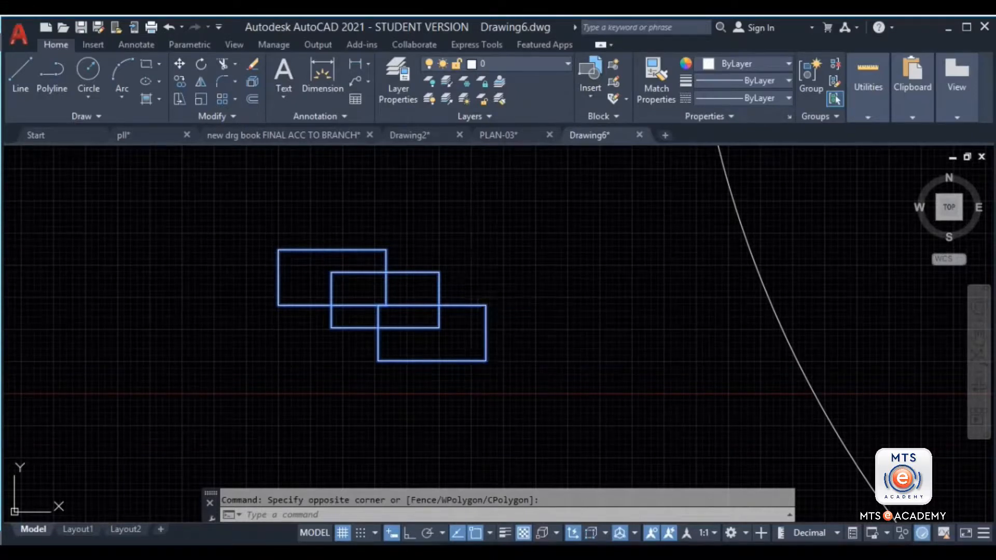
click(527, 166)
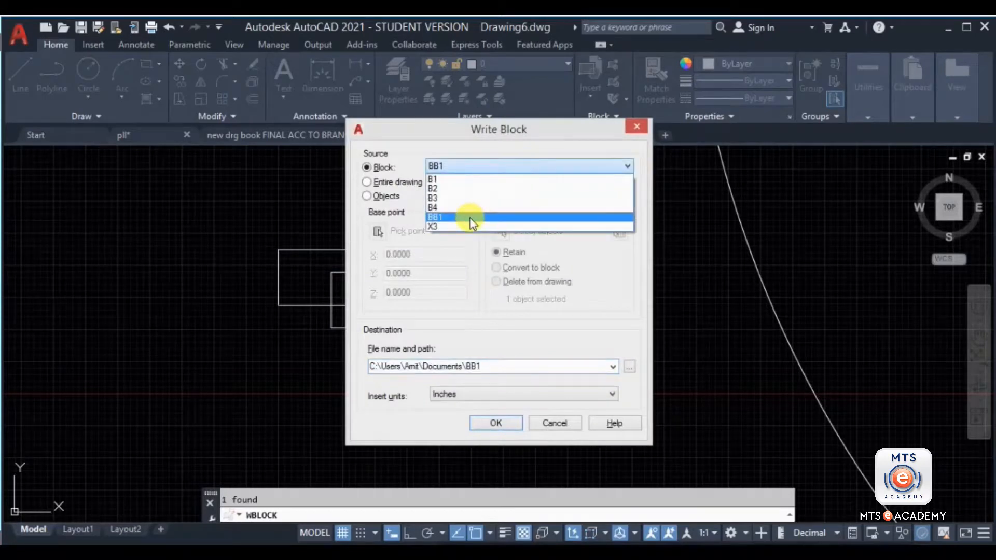
click(469, 220)
click(630, 367)
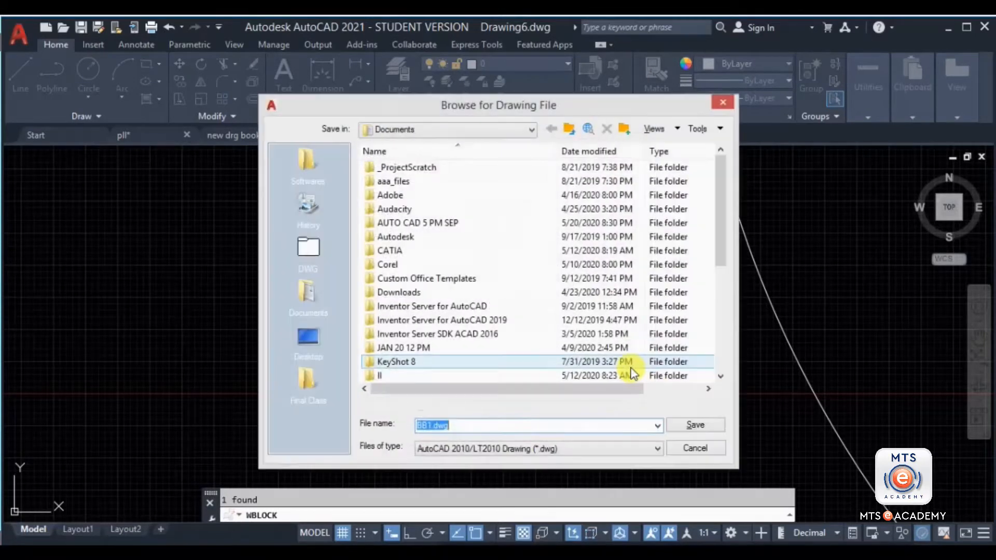
click(306, 339)
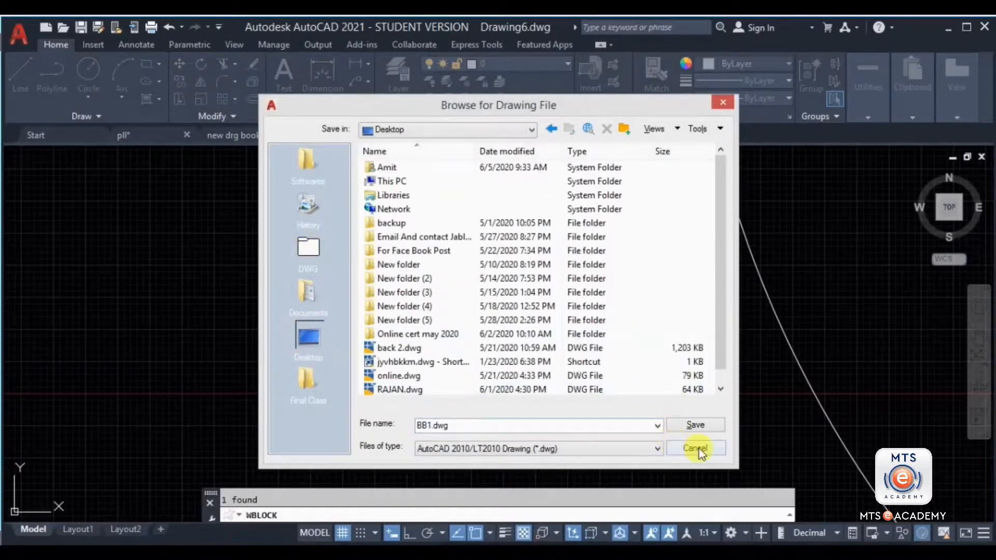
click(696, 449)
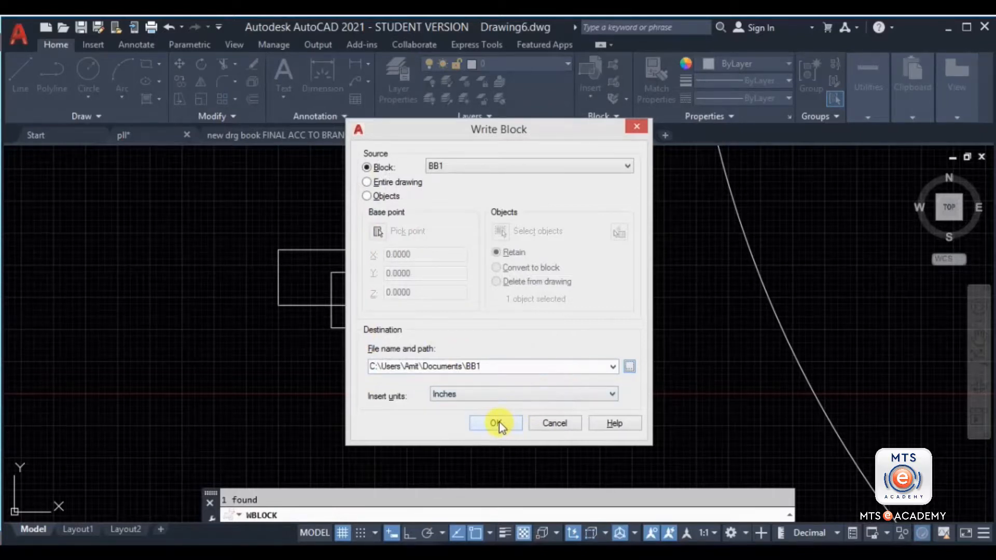
- Set the destination to BB1.dwg in the Documents folder and write the block to that file
click(634, 371)
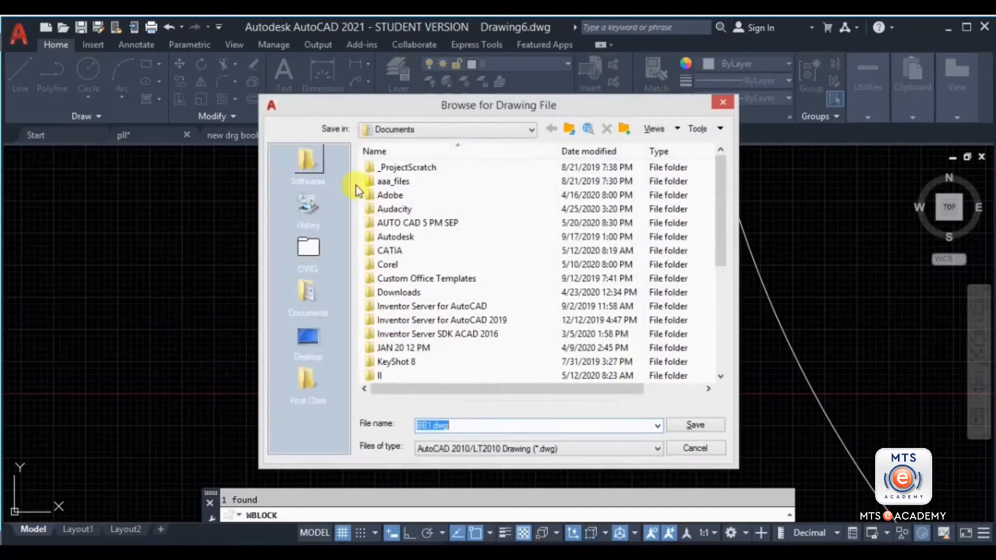
click(695, 425)
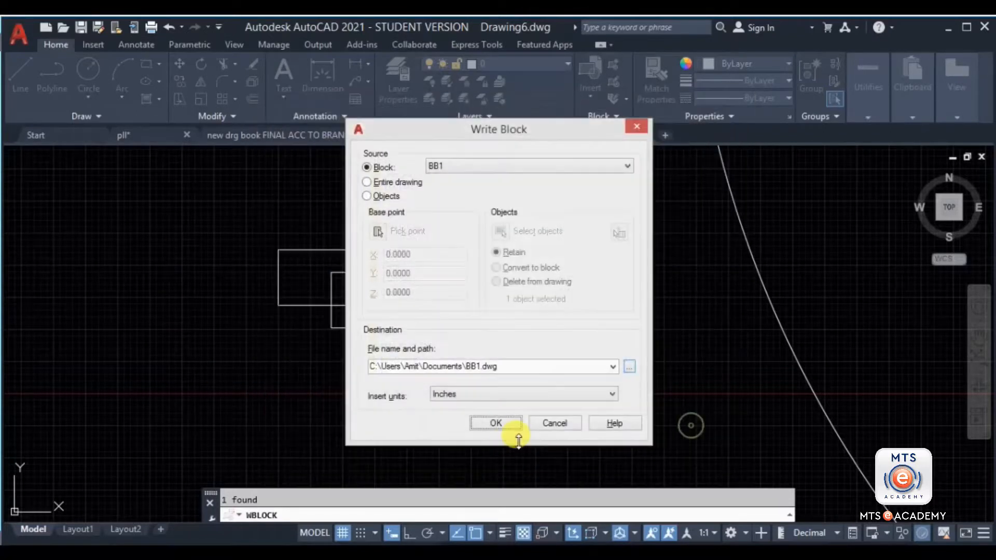
click(491, 423)
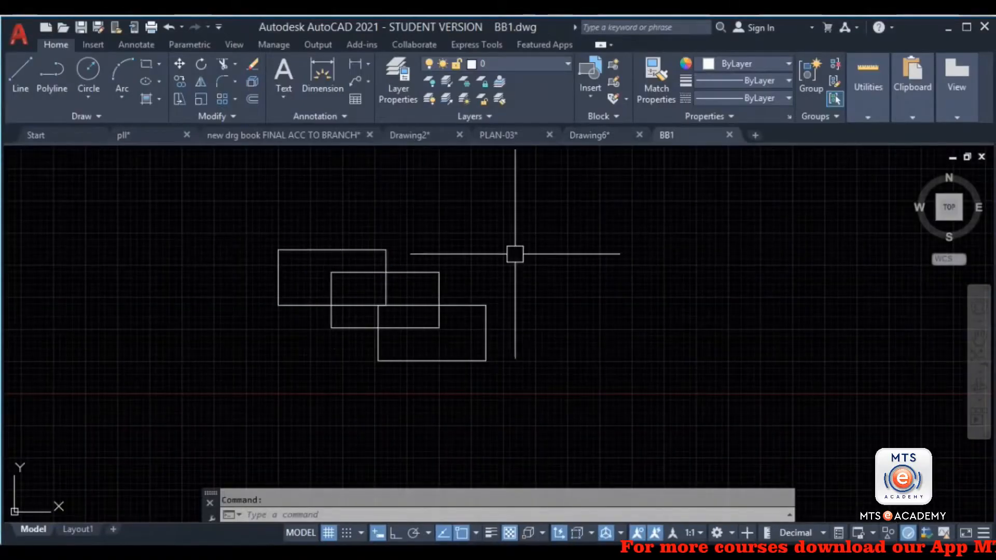
- Examine the three overlapping rectangles in the BB1 drawing with a test selection, then clear the selection
scroll(549, 282, down, 3)
middle_drag(549, 283, 472, 305)
scroll(426, 292, up, 5)
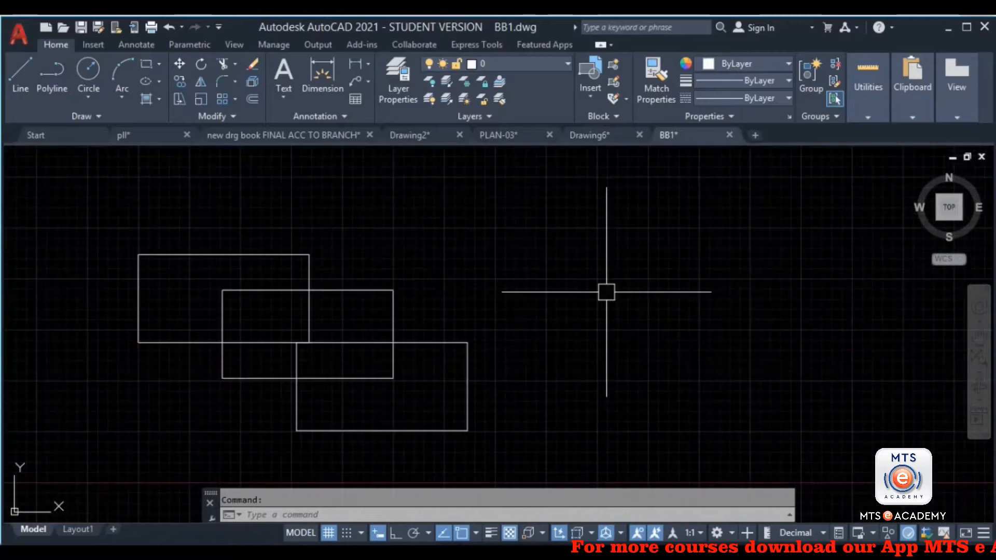
click(476, 295)
click(364, 349)
scroll(472, 280, down, 3)
key(Escape)
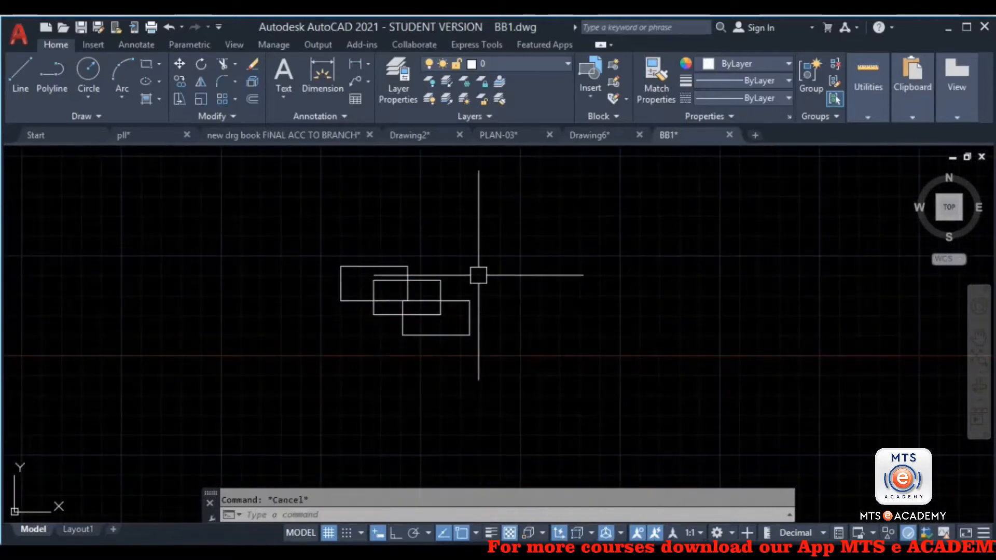
- Switch to the PLAN-03 drawing and review the Write Block settings for the master room's bed block, closing them without writing a file
click(509, 136)
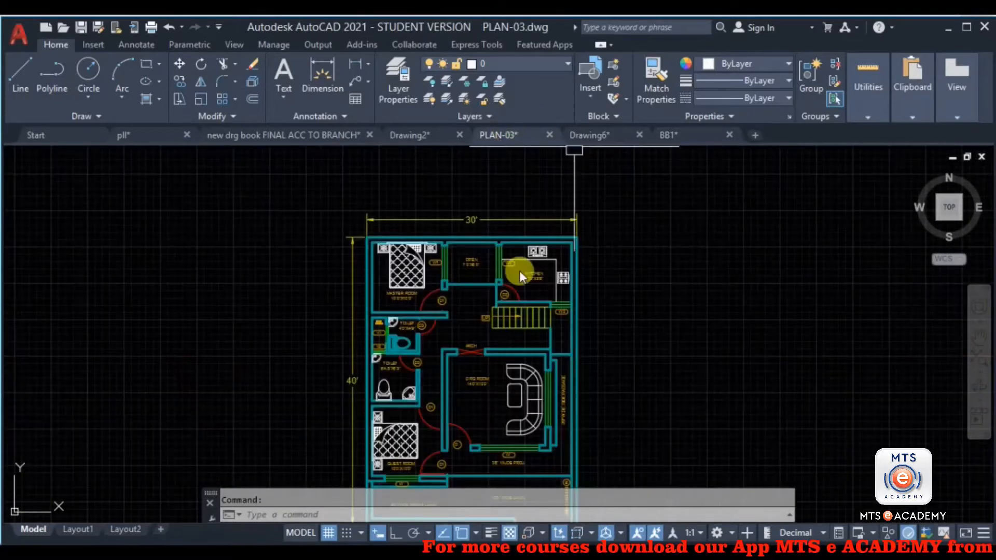
scroll(413, 240, up, 5)
click(413, 240)
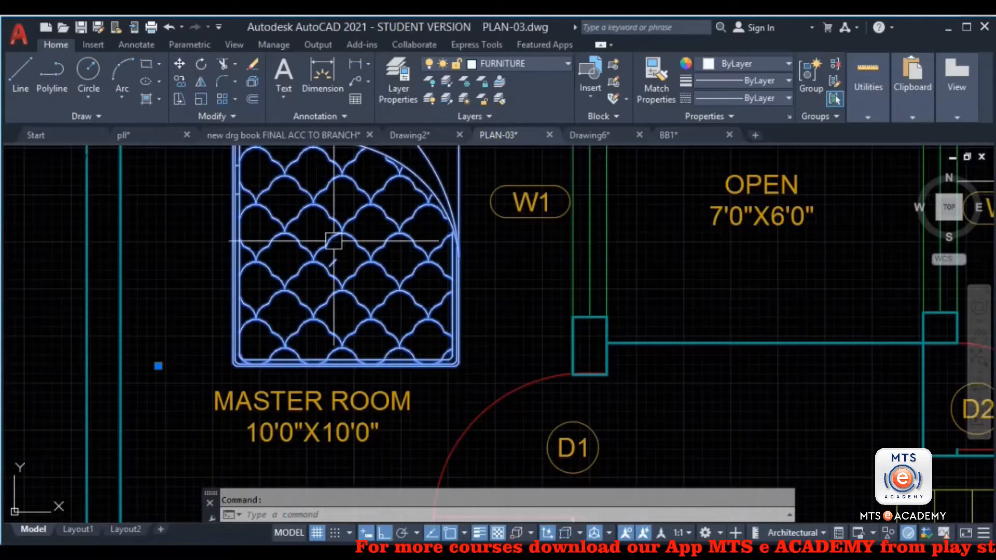
scroll(538, 319, down, 2)
text(w)
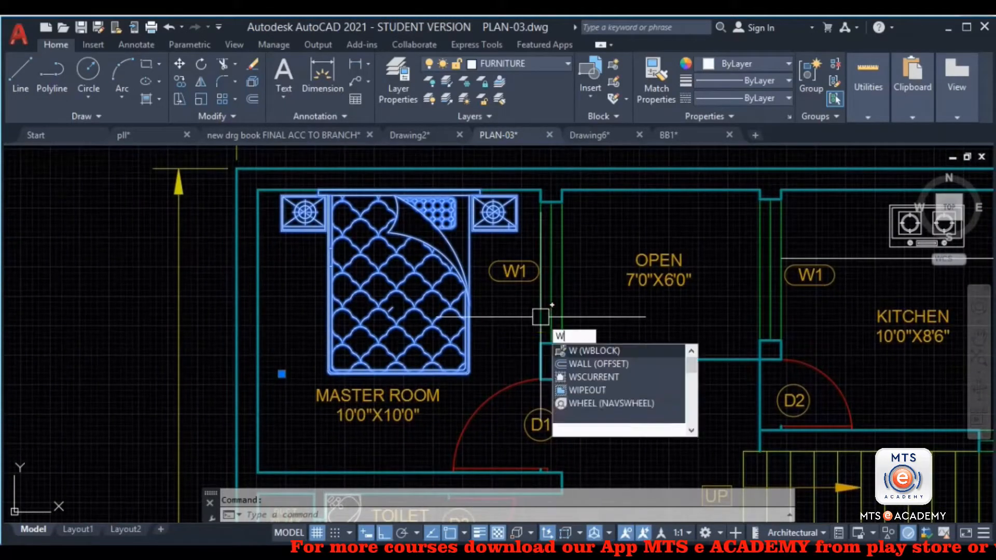
key(Return)
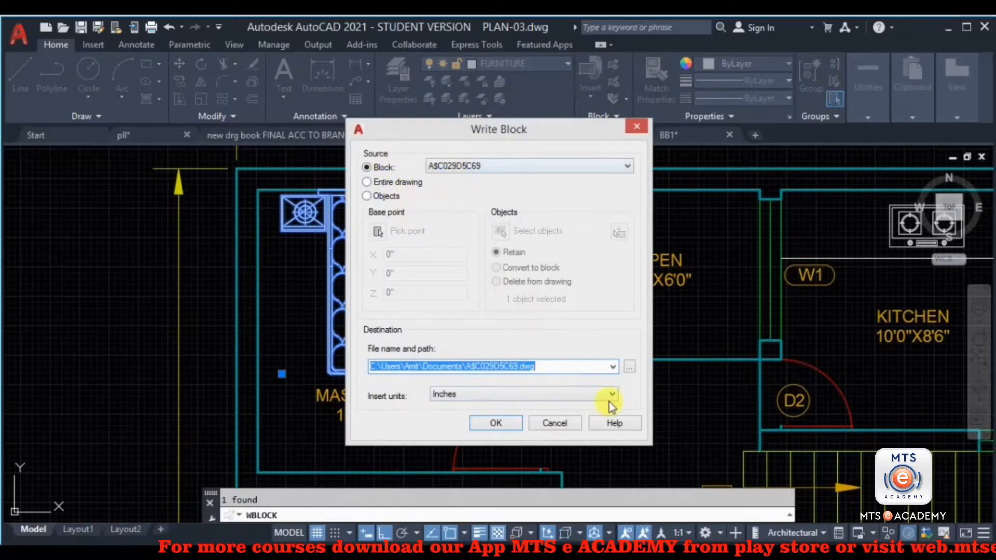
click(558, 423)
scroll(396, 364, down, 6)
scroll(374, 322, up, 5)
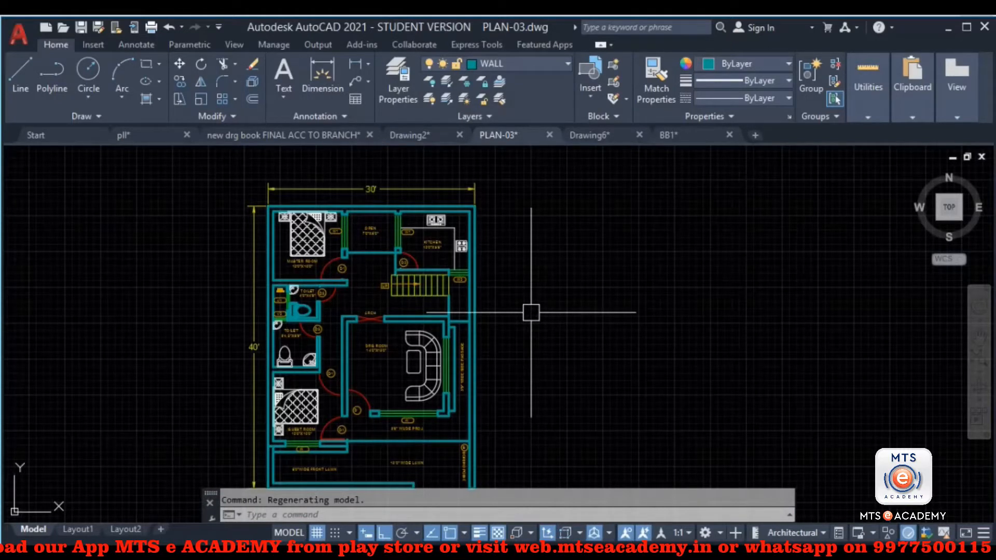
middle_drag(531, 306, 520, 232)
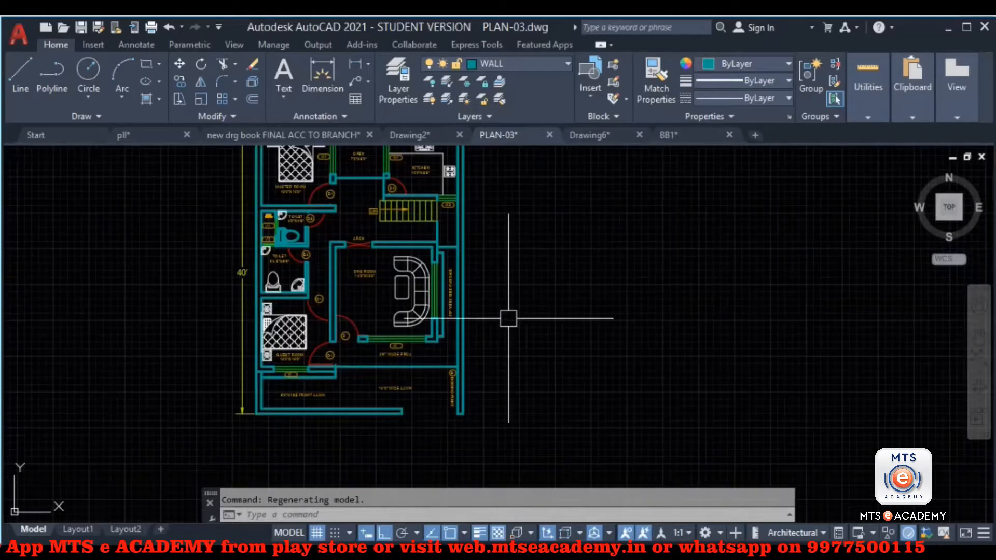